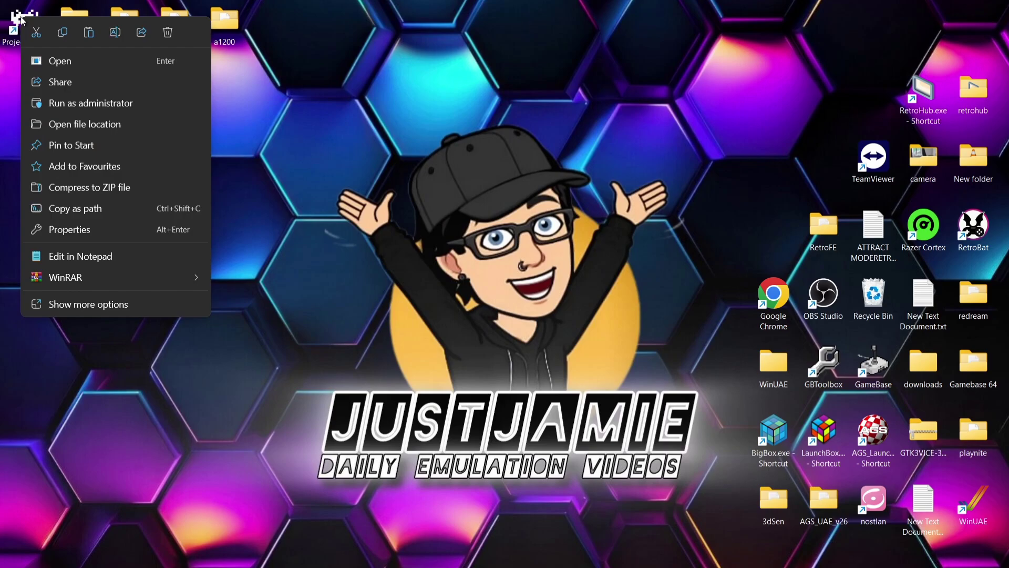
Open the ProjectArcade shortcut's file location, open its bios folder, and move the window aside to expose the desktop folders
left_click(50, 124)
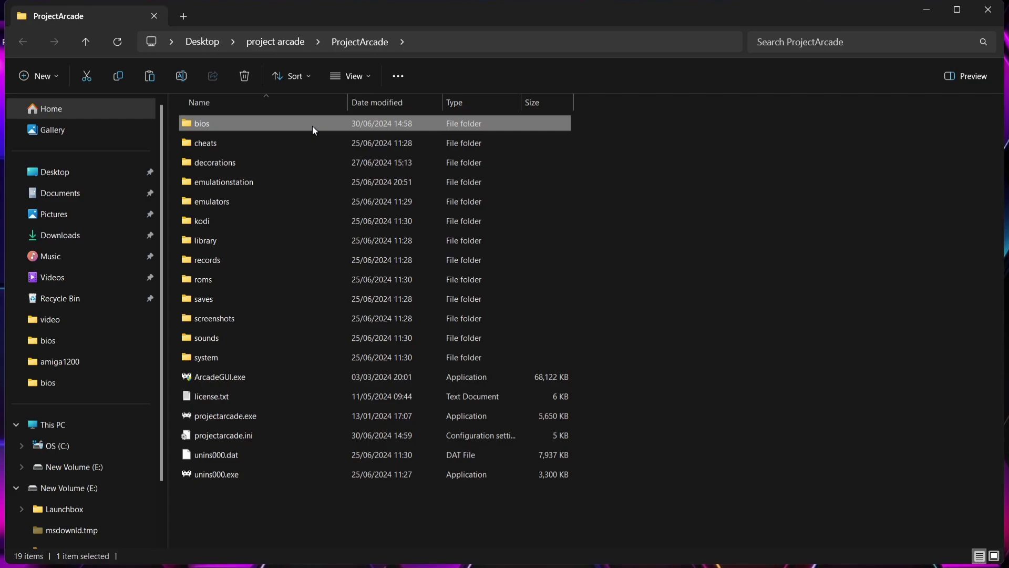
double_click(313, 125)
left_click_drag(498, 16, 772, 31)
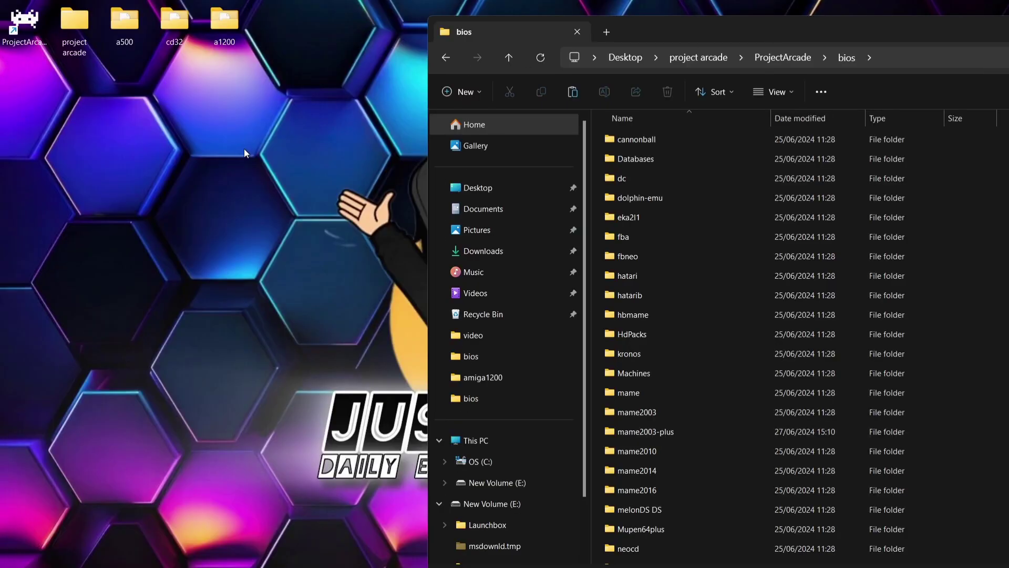
Open the desktop a500 folder and copy kick33180.A500, kick34005.A500 and kick37175.A500
double_click(121, 23)
left_click_drag(405, 12, 341, 227)
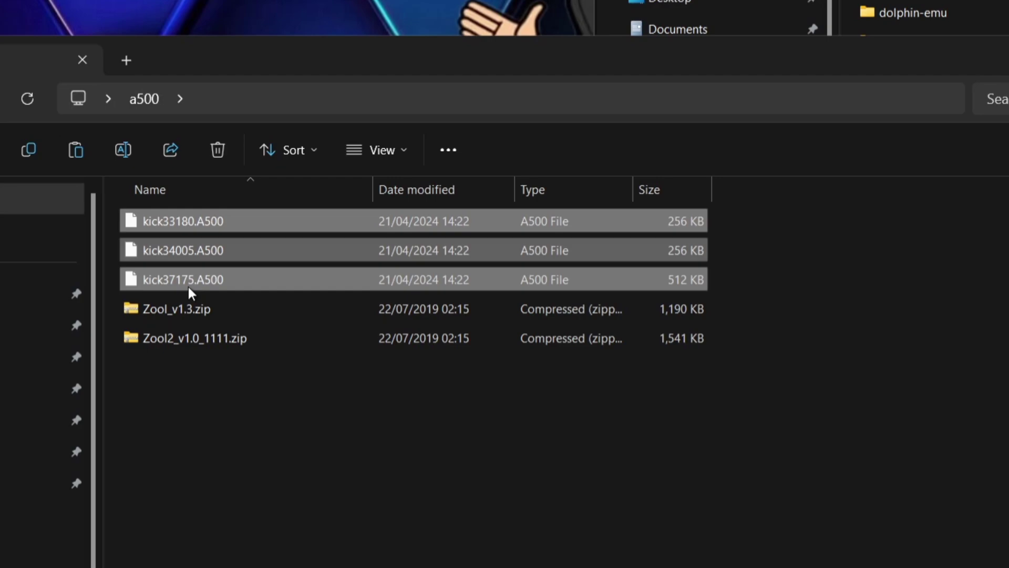
left_click(188, 394)
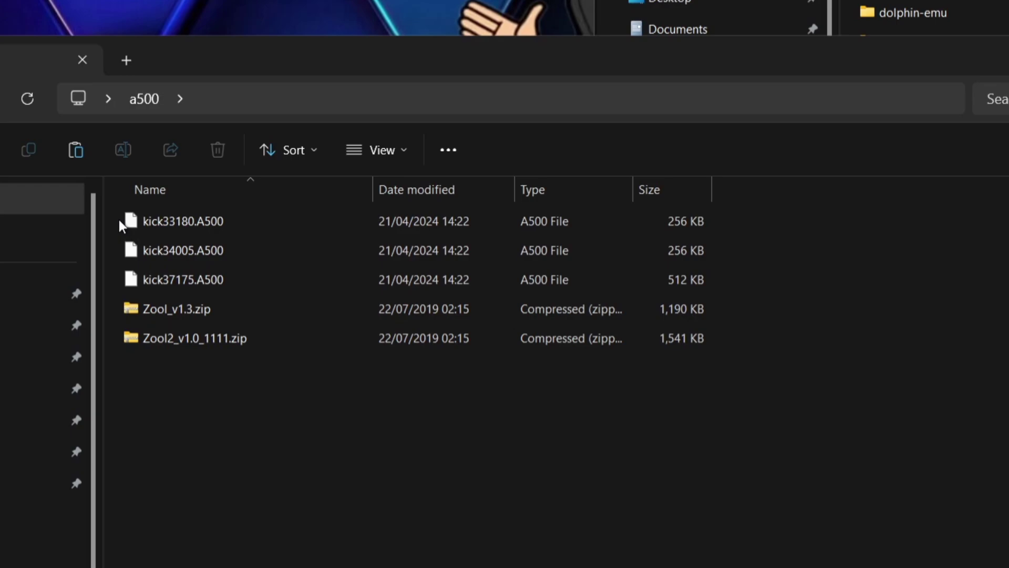
left_click_drag(119, 219, 169, 276)
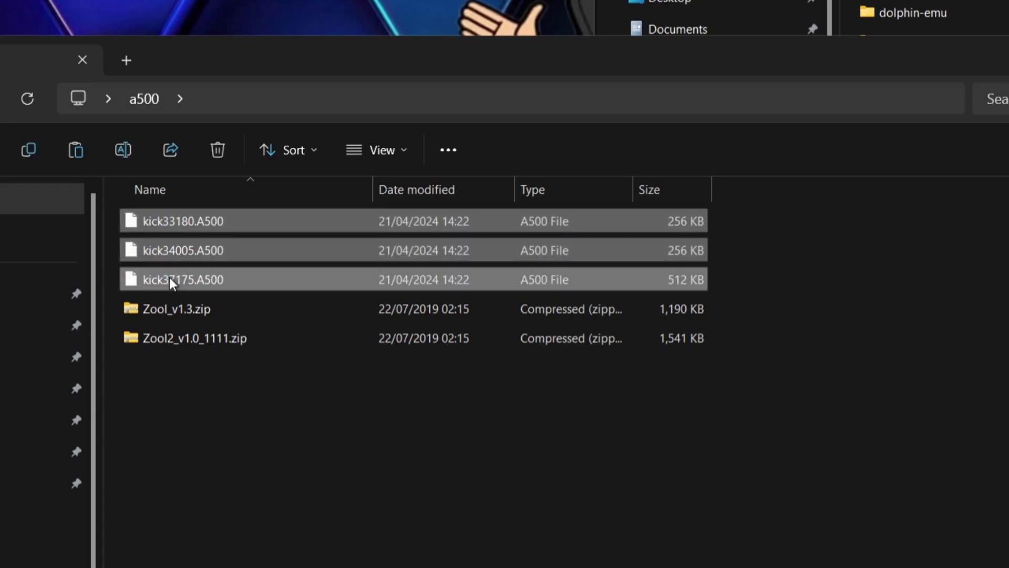
right_click(169, 277)
left_click(235, 298)
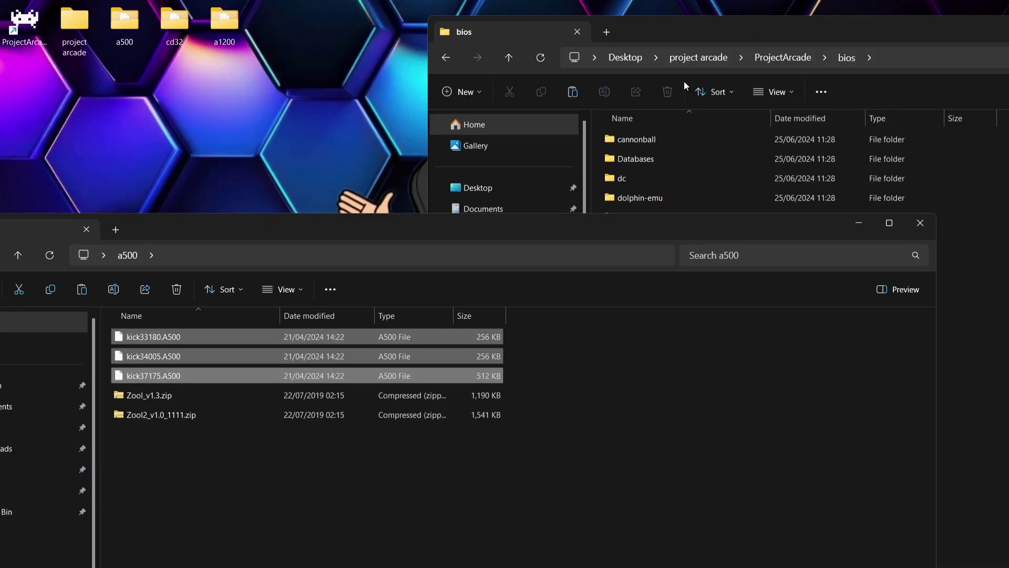
Paste the copied A500 kickstart files into the ProjectArcade bios folder, and close the a500 window
left_click(674, 27)
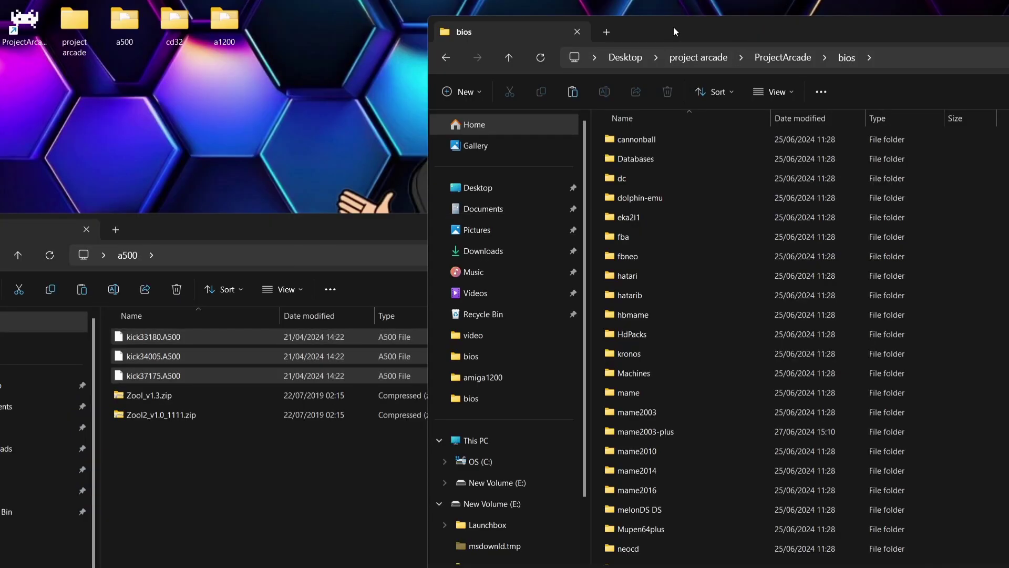
right_click(597, 194)
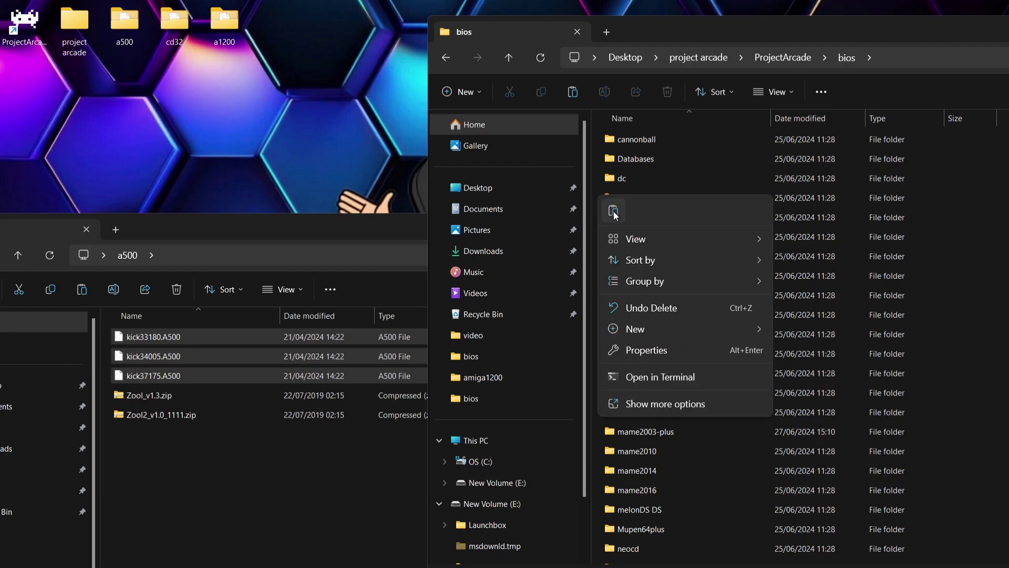
left_click(613, 211)
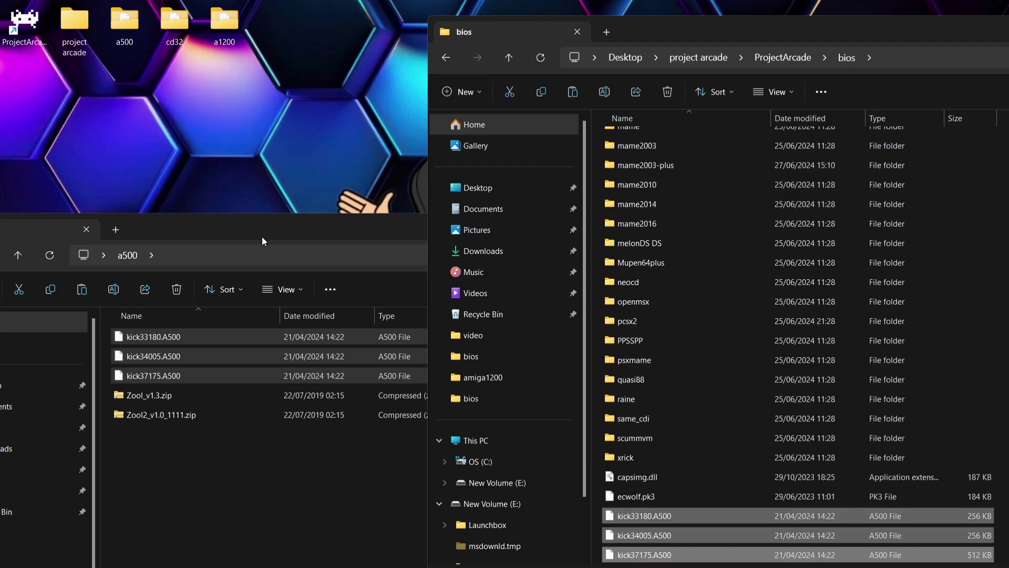
left_click_drag(263, 237, 425, 138)
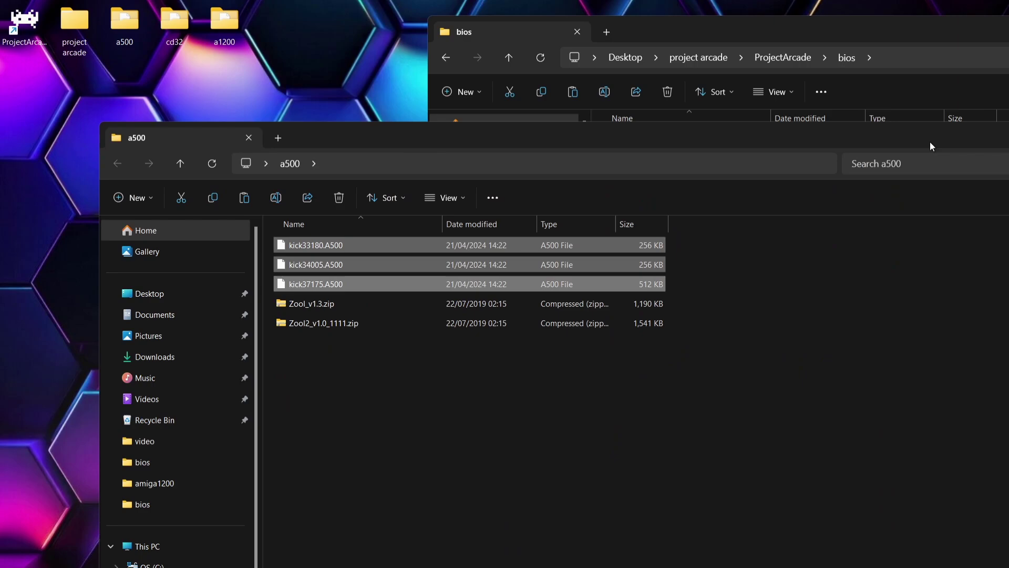
left_click_drag(931, 145, 636, 136)
left_click(785, 128)
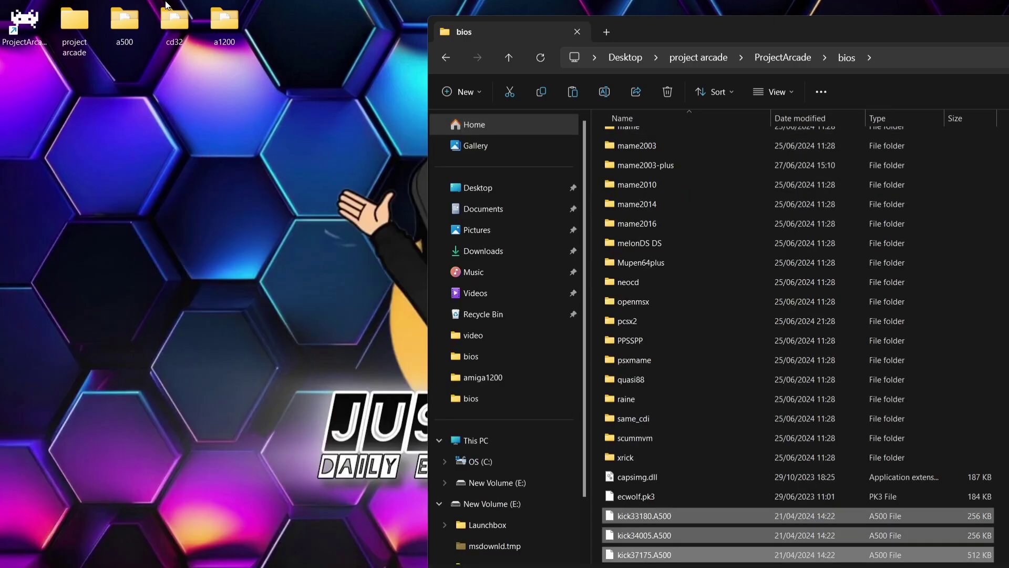
Copy kick40060.CD32 and kick40060.CD32.ext from the desktop cd32 folder into the ProjectArcade bios folder
double_click(175, 18)
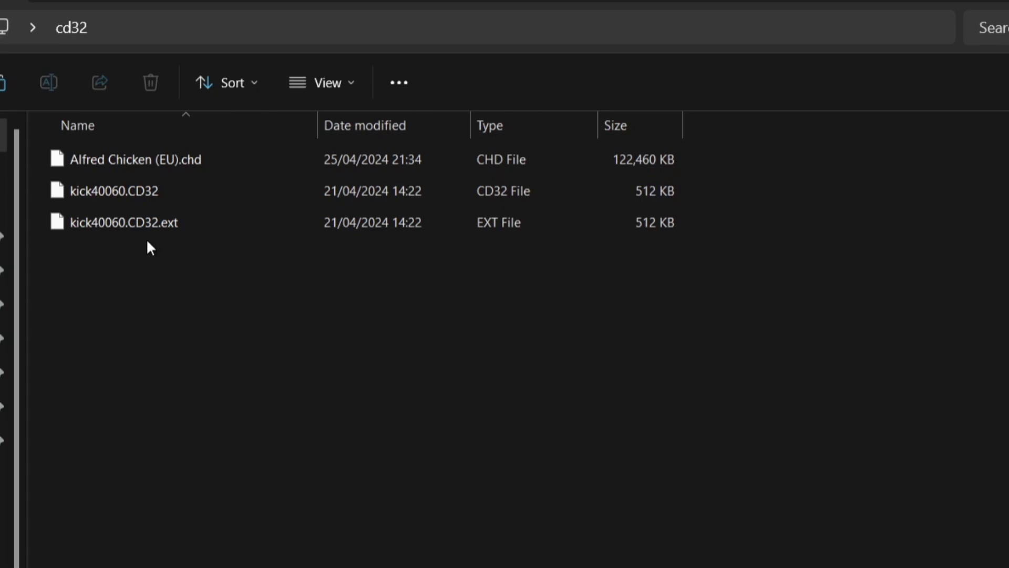
left_click(137, 187)
left_click_drag(169, 259, 161, 199)
right_click(161, 199)
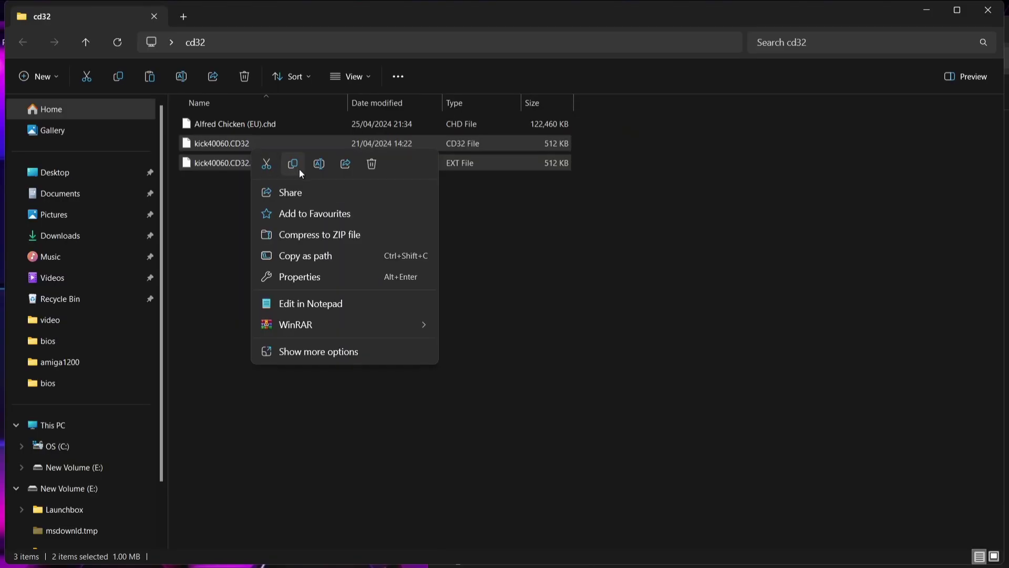
left_click(229, 223)
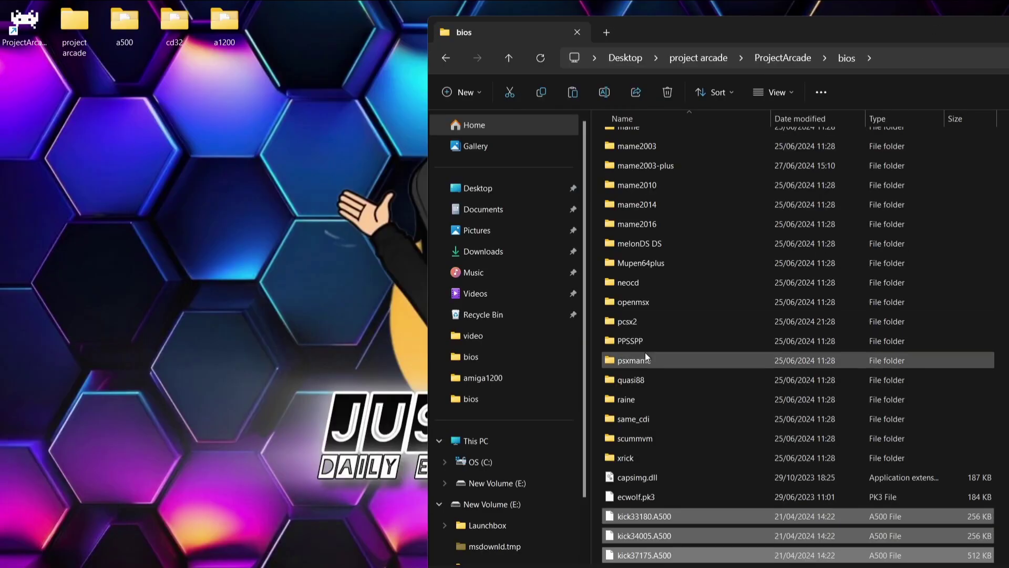
right_click(594, 329)
left_click(609, 344)
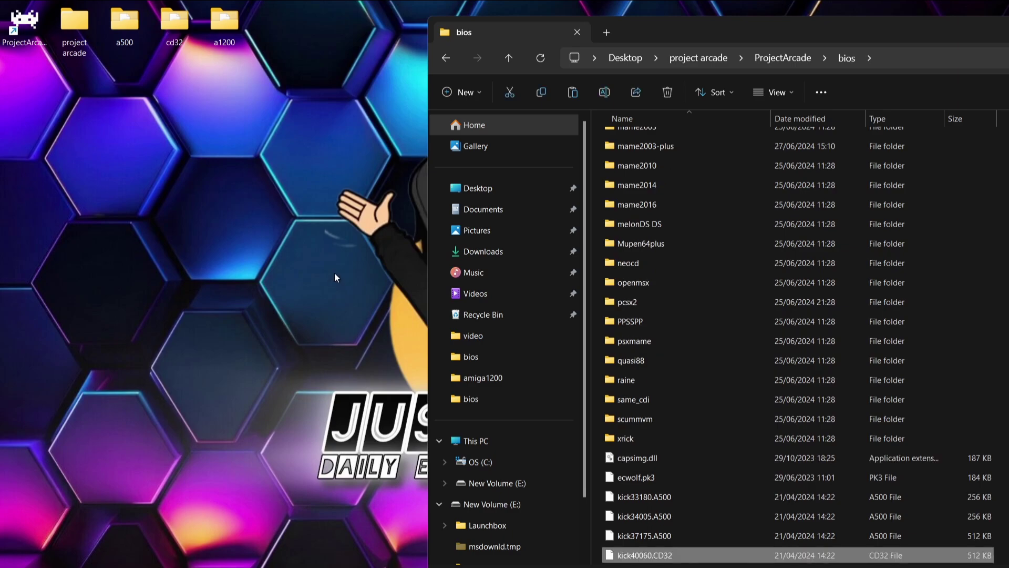
Copy kick40068.A1200 from the desktop a1200 folder into the ProjectArcade bios folder
double_click(231, 32)
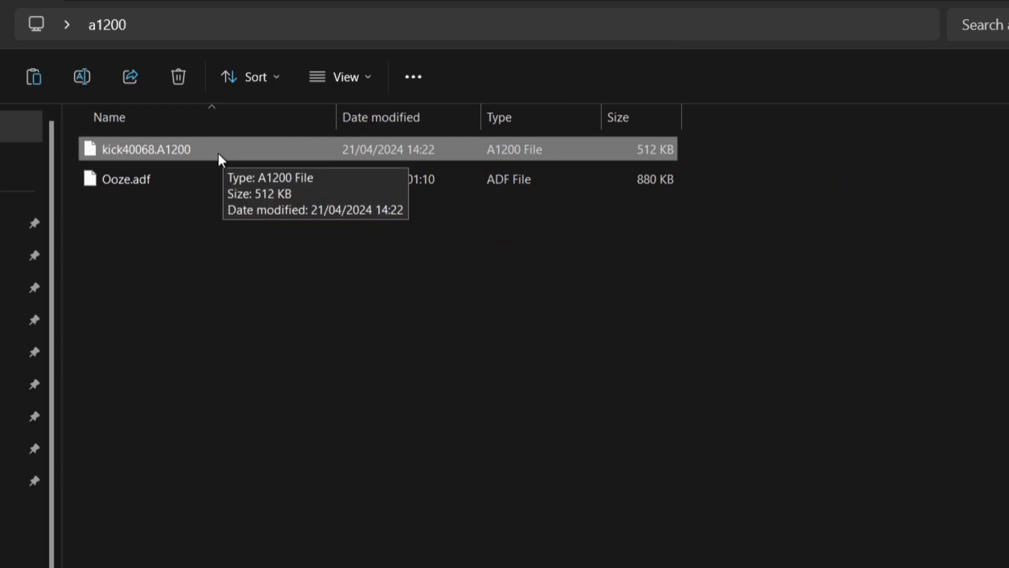
right_click(193, 149)
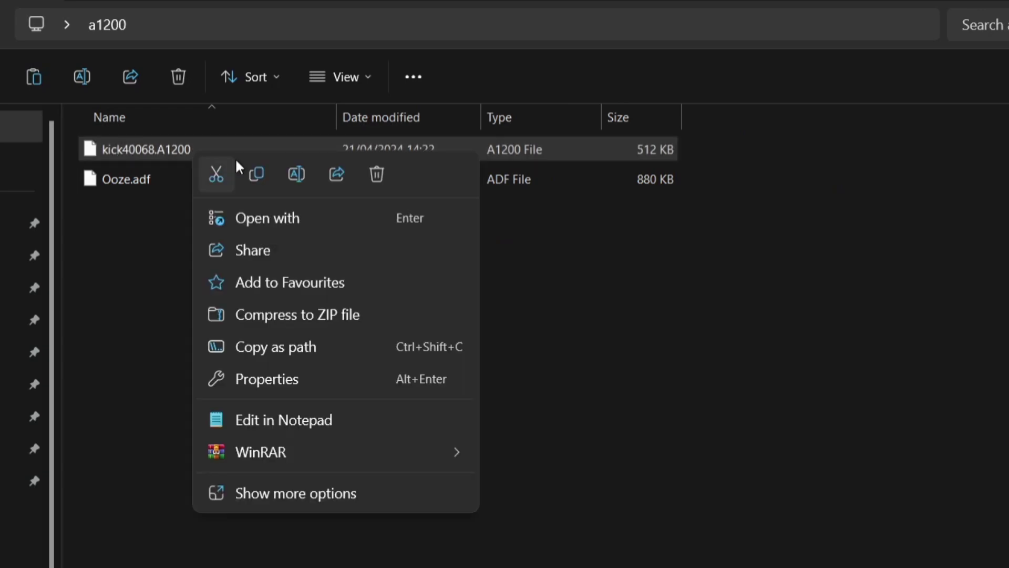
key("Escape")
left_click(931, 7)
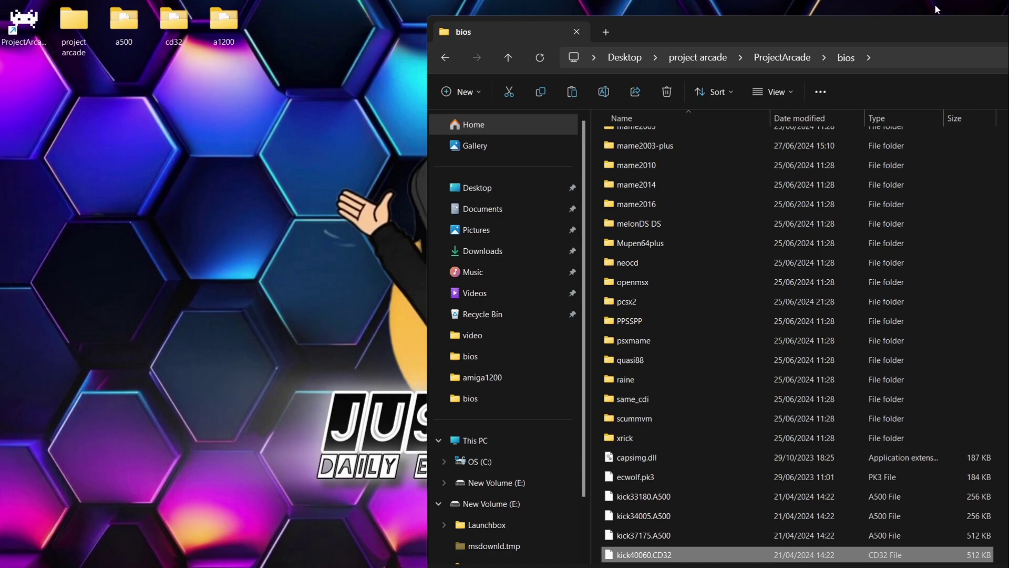
right_click(596, 270)
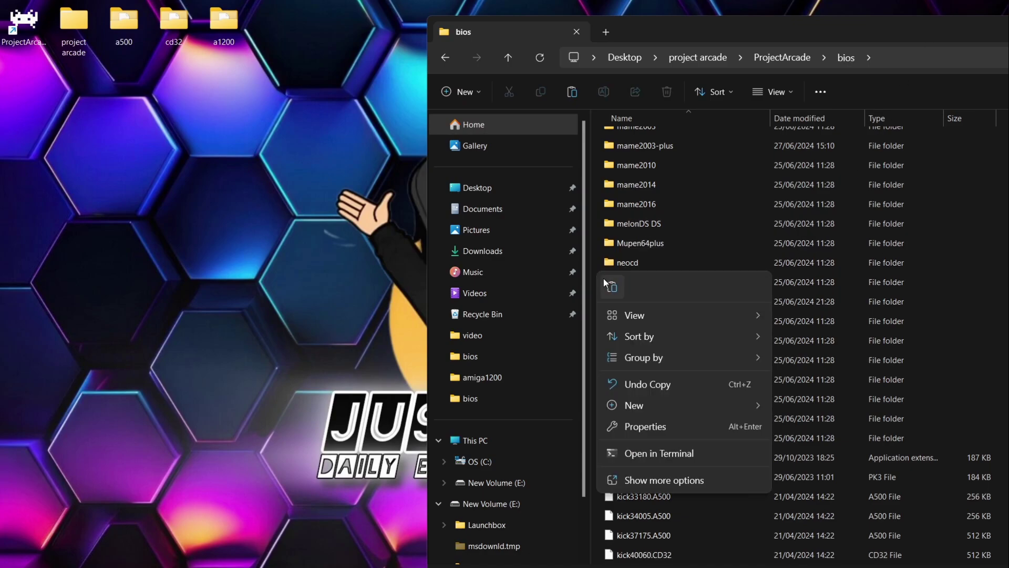
left_click(604, 279)
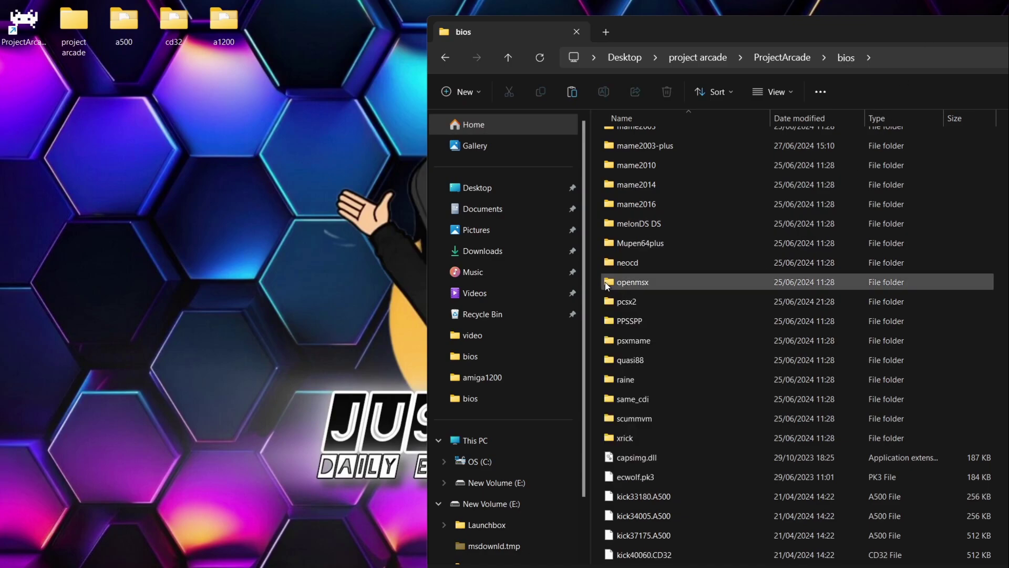
Go back to the ProjectArcade folder and open the amiga500 folder inside roms
left_click(446, 56)
double_click(638, 297)
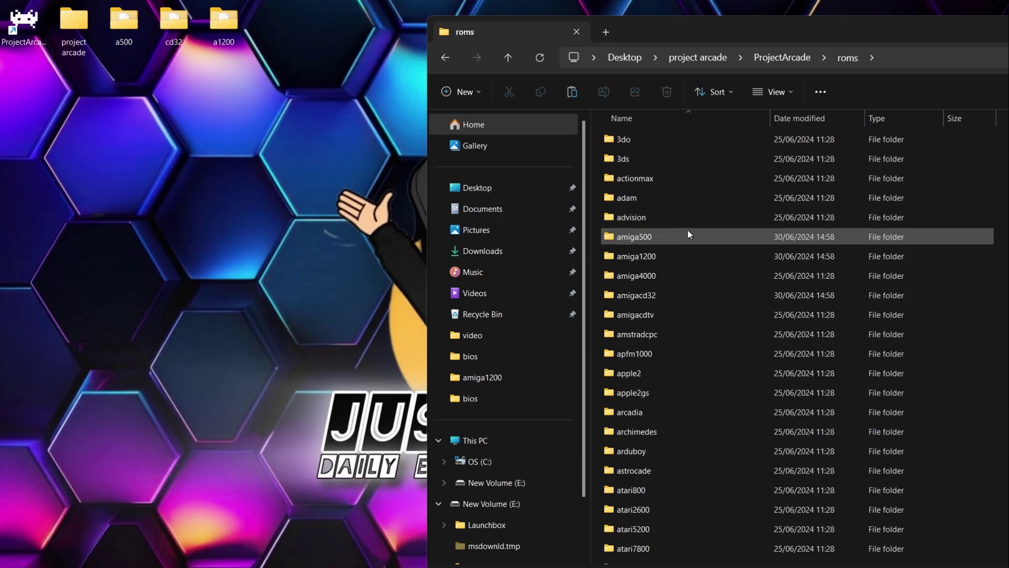
double_click(696, 235)
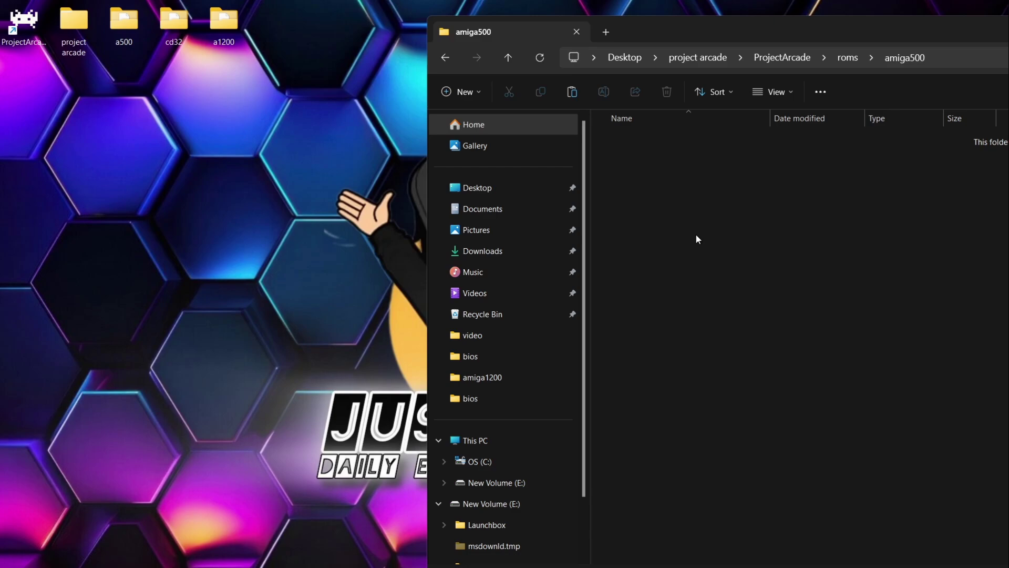
Copy Zool_v1.3.zip and Zool2_v1.0_1111.zip from the desktop a500 folder into the roms amiga500 folder
double_click(124, 30)
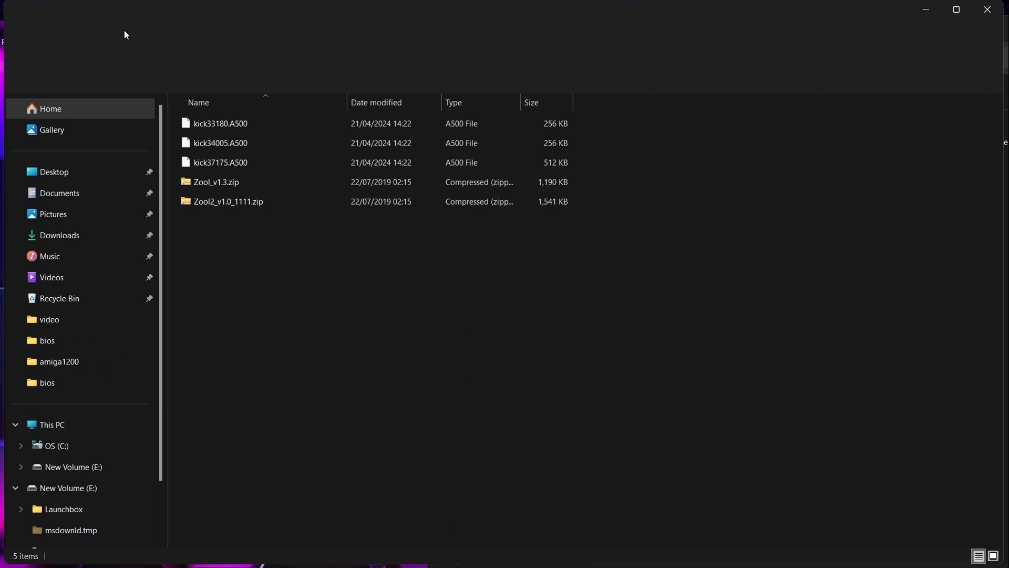
left_click_drag(264, 62, 280, 285)
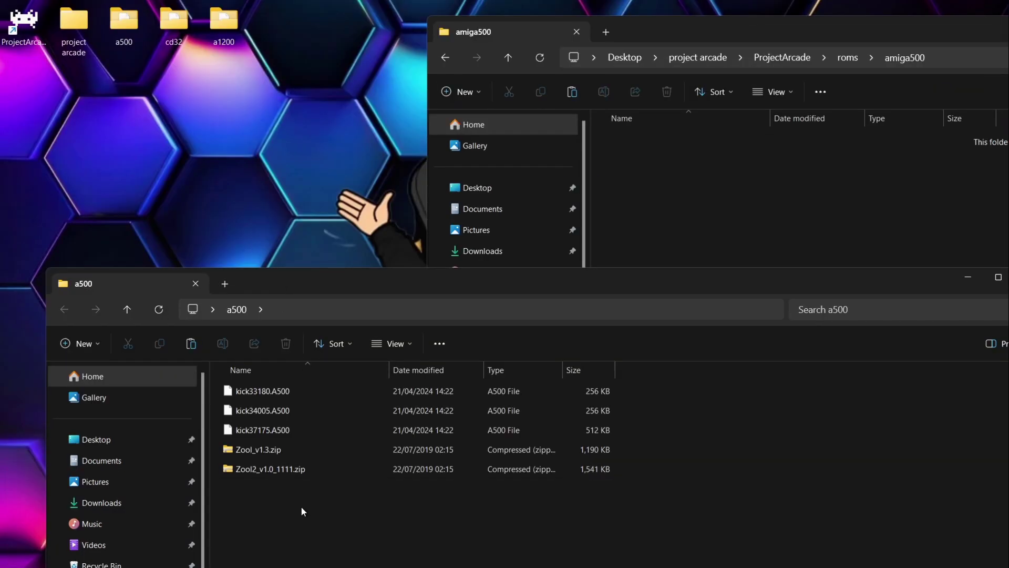
left_click_drag(301, 505, 250, 447)
right_click(250, 447)
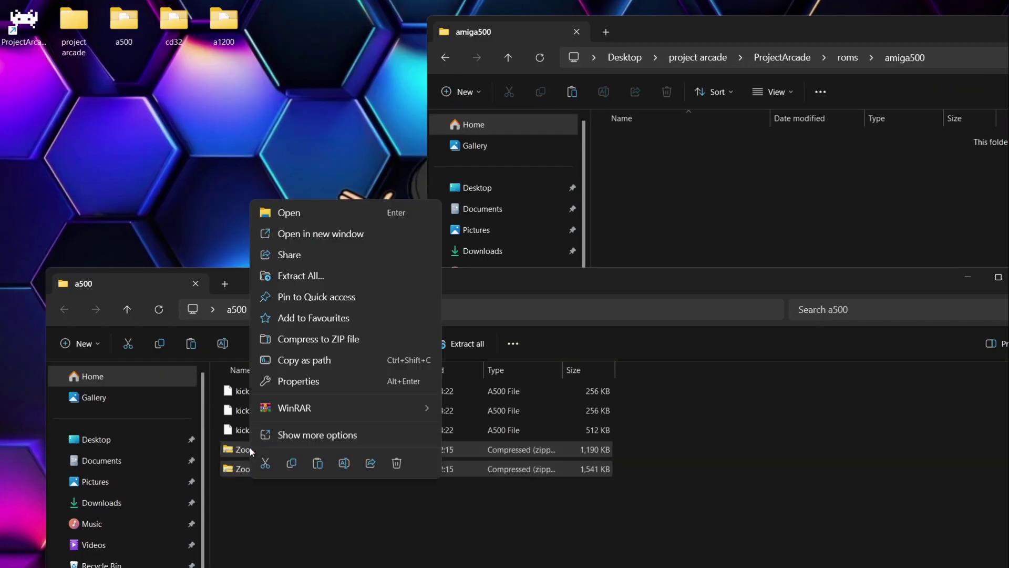
left_click(290, 460)
left_click(751, 176)
right_click(750, 172)
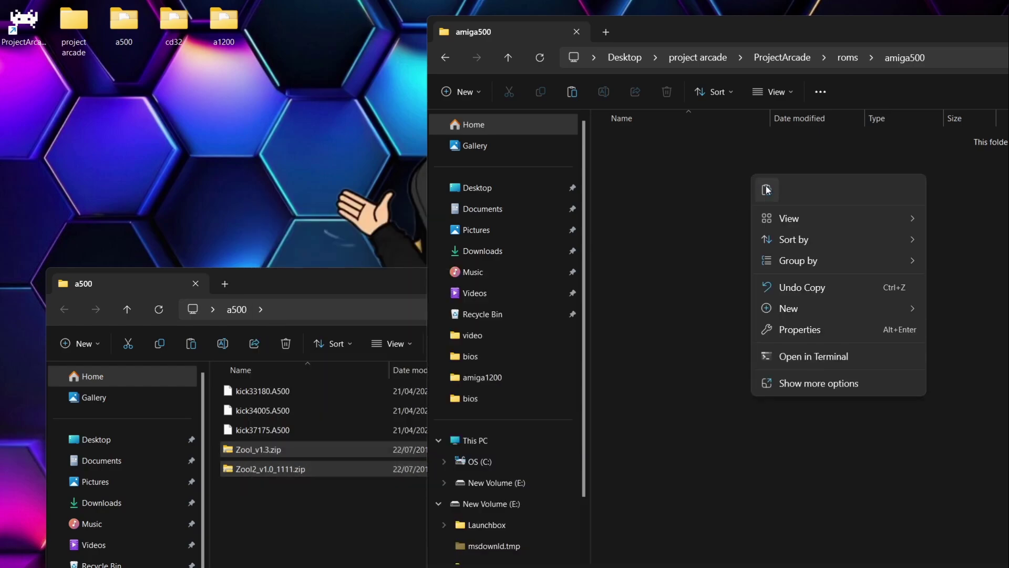
left_click(765, 186)
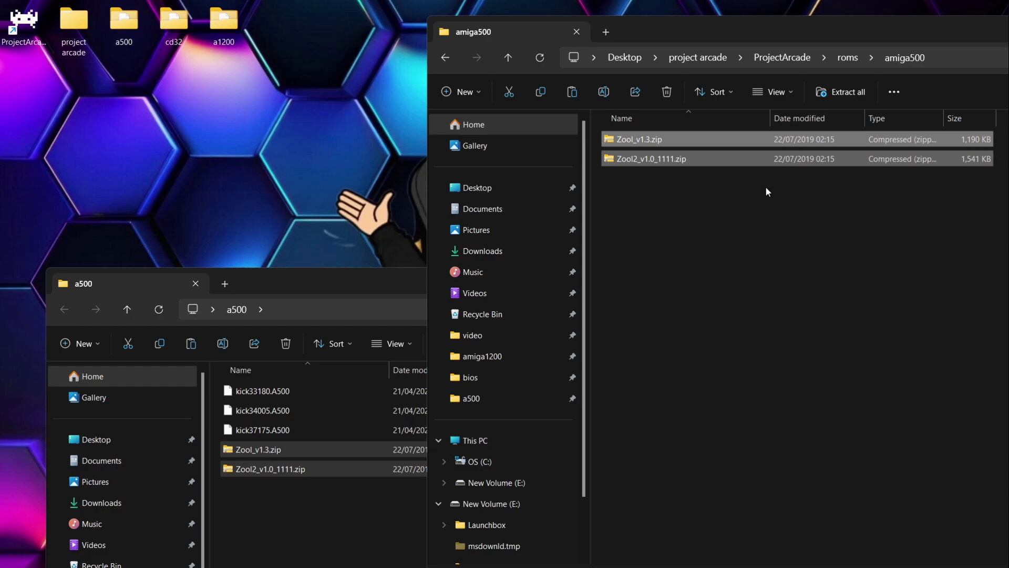
Return to the roms folder, open its amiga1200 folder, and close the a500 window
left_click(445, 57)
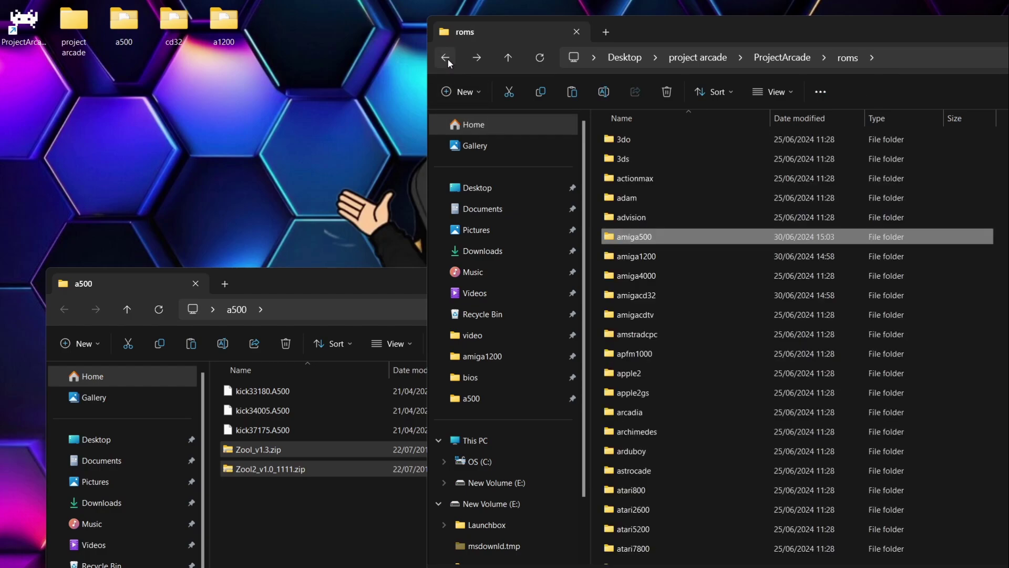
double_click(665, 256)
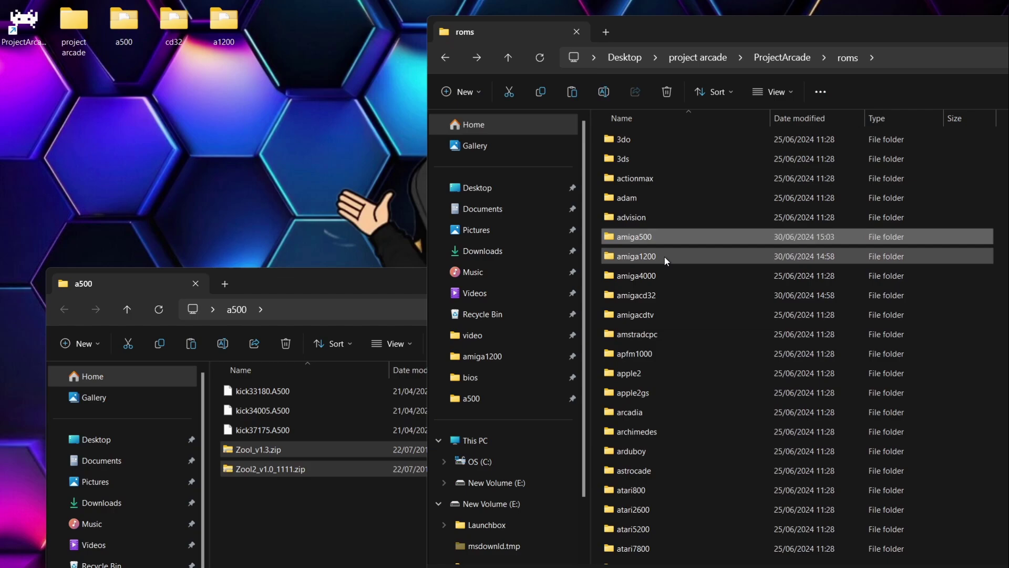
left_click(351, 279)
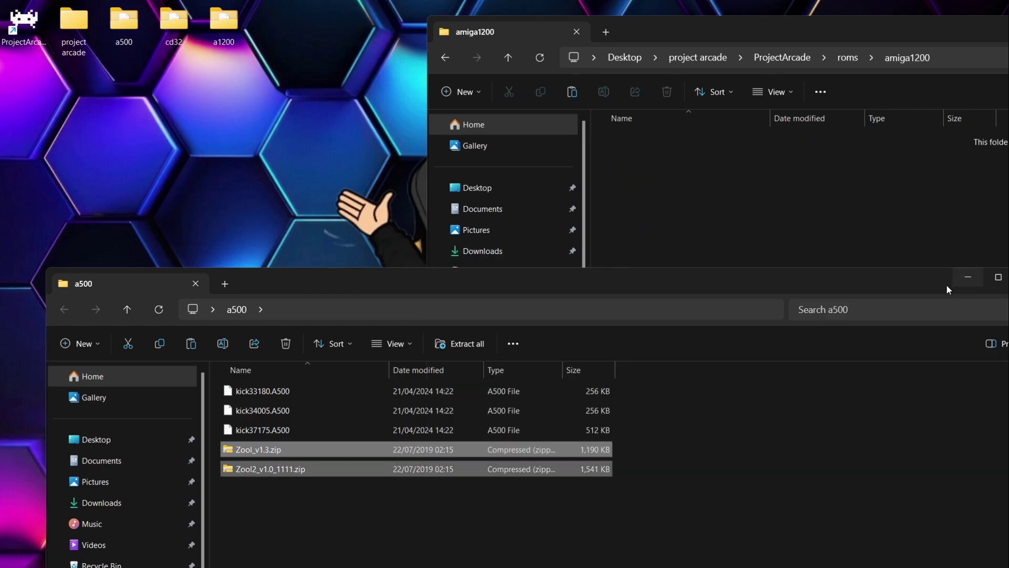
left_click_drag(946, 284, 764, 298)
left_click(860, 290)
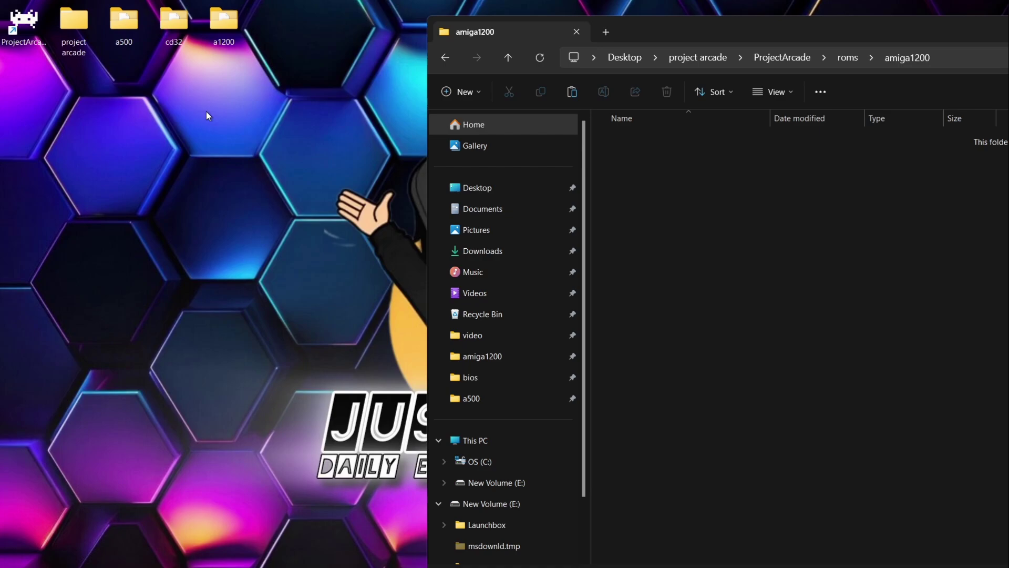
Copy Ooze.adf from the desktop a1200 folder into the roms amiga1200 folder
double_click(216, 20)
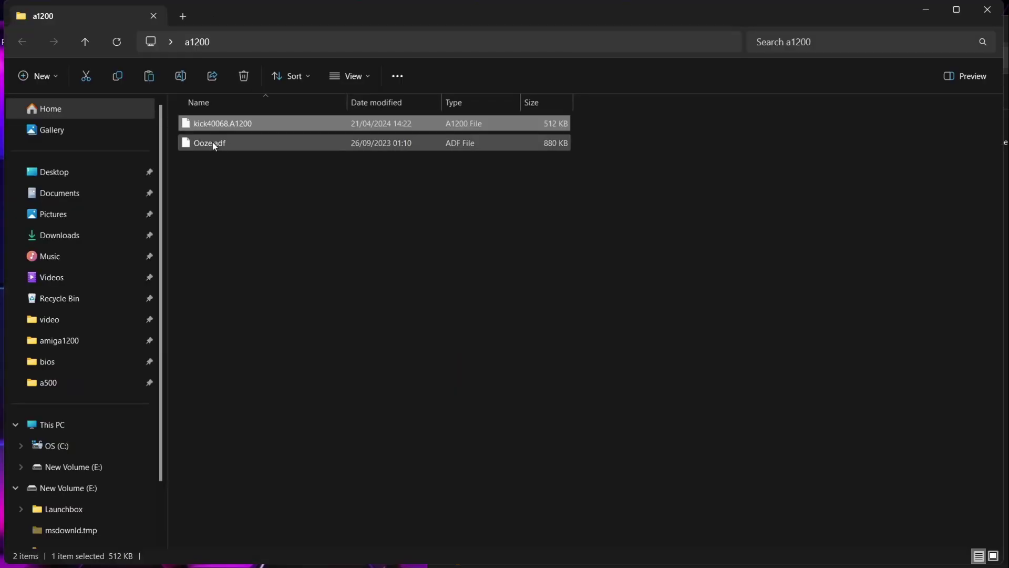
right_click(212, 143)
left_click(255, 160)
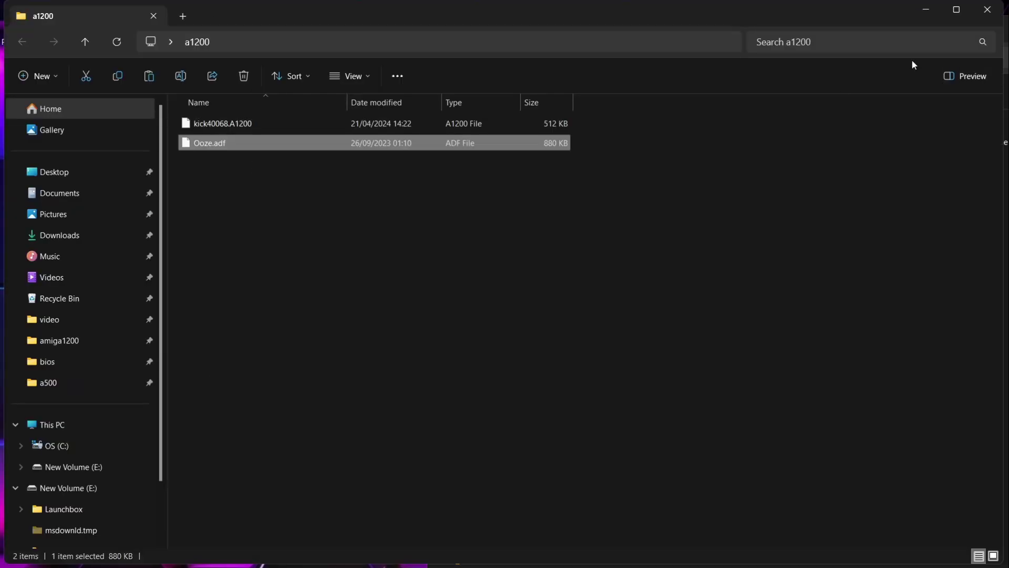
left_click(928, 10)
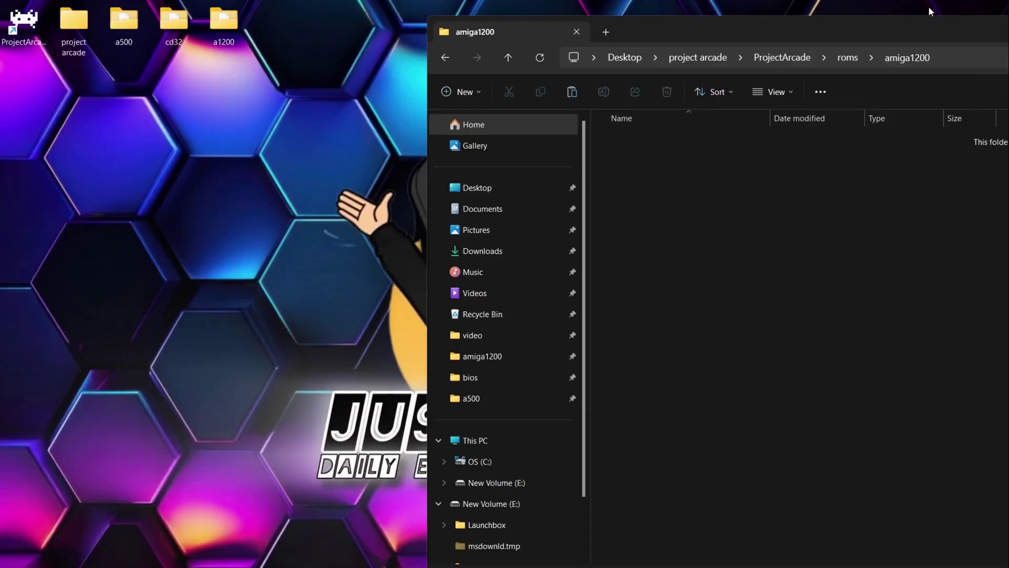
right_click(767, 284)
left_click(780, 301)
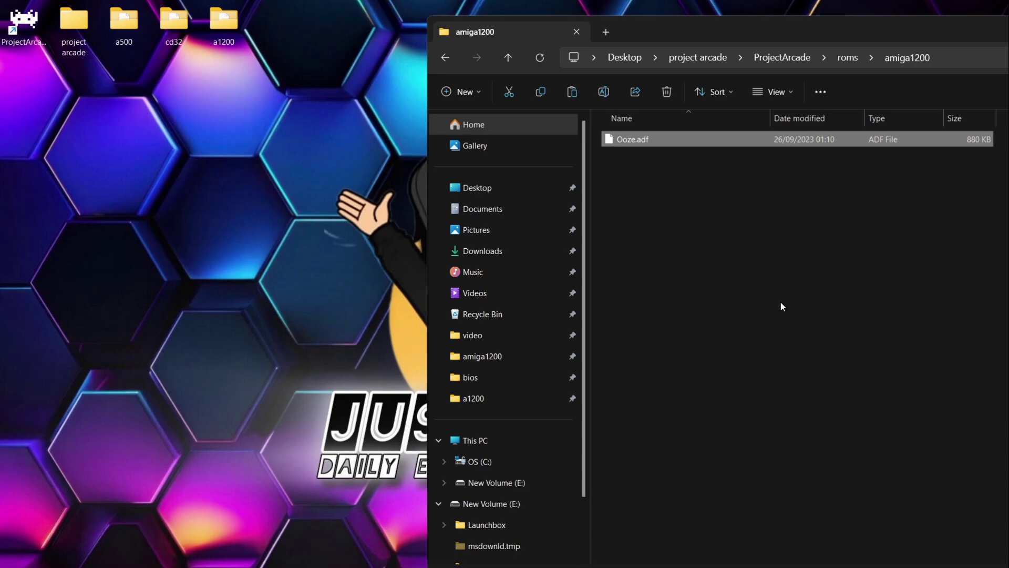
Return to the roms folder, open its amigacd32 folder, and open the desktop cd32 folder
left_click(447, 58)
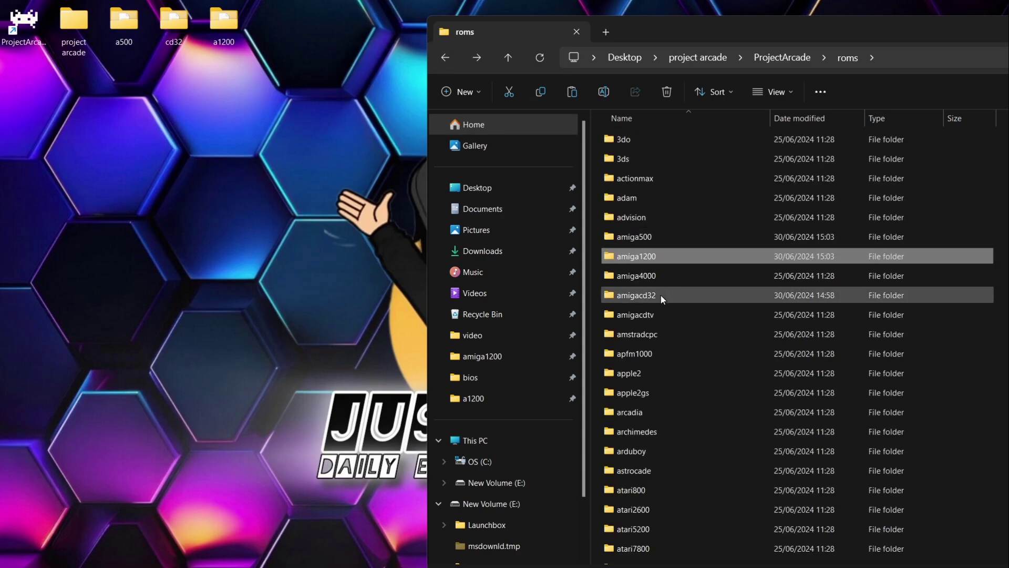
double_click(693, 295)
double_click(170, 21)
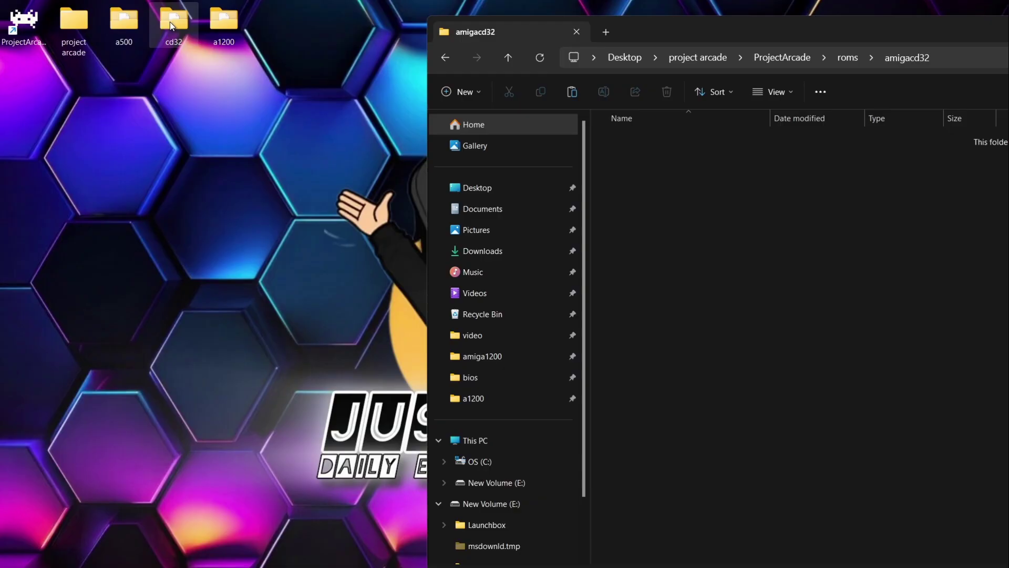
Copy Alfred Chicken (EU).chd from the desktop cd32 folder into the roms amigacd32 folder
right_click(258, 125)
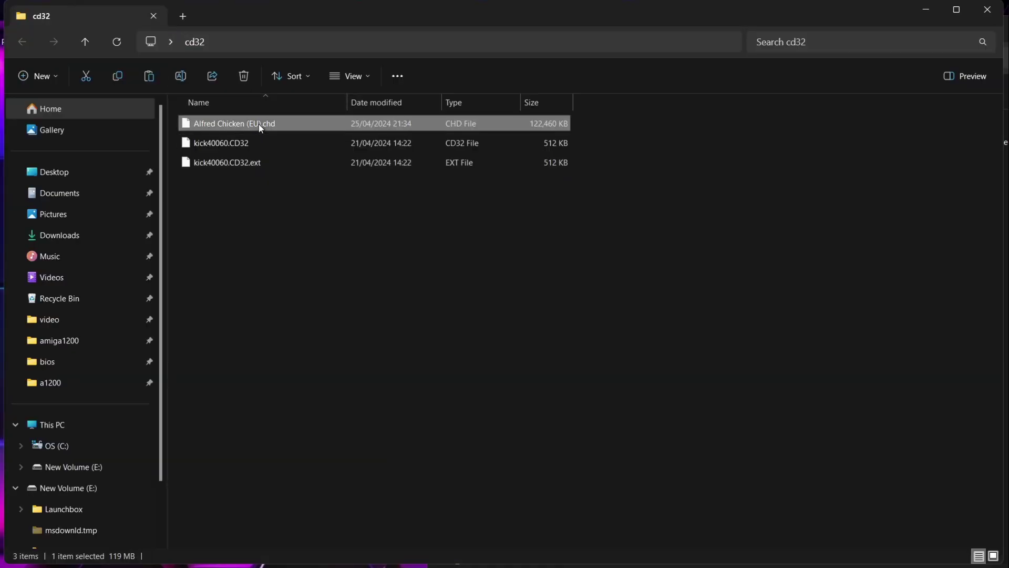
left_click(301, 143)
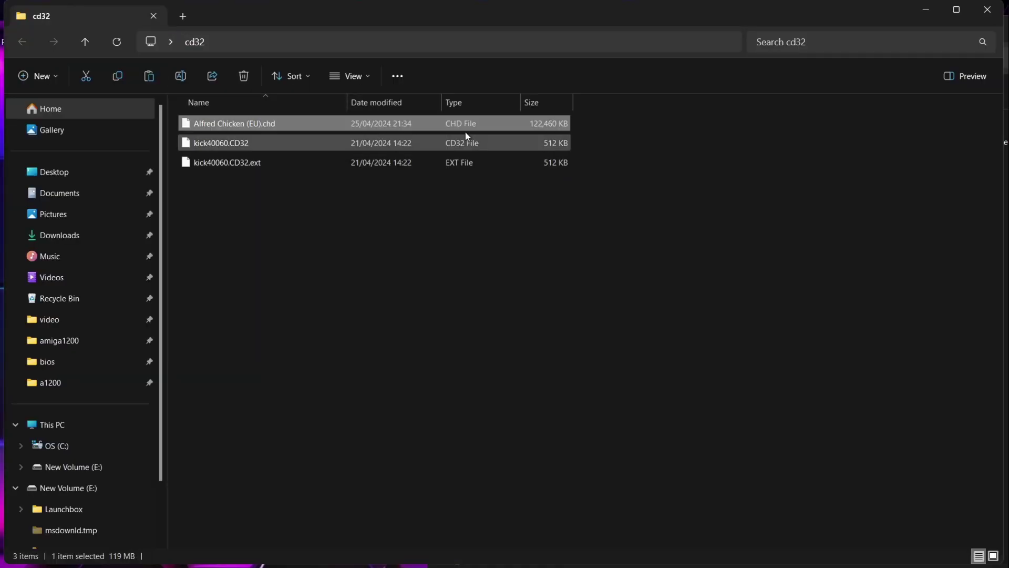
left_click(925, 16)
right_click(742, 281)
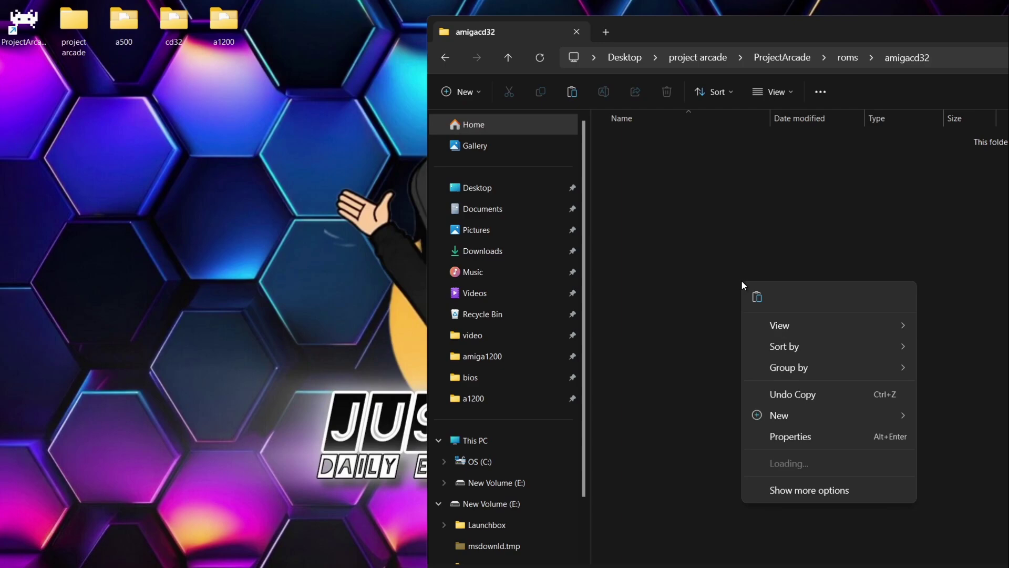
left_click(756, 295)
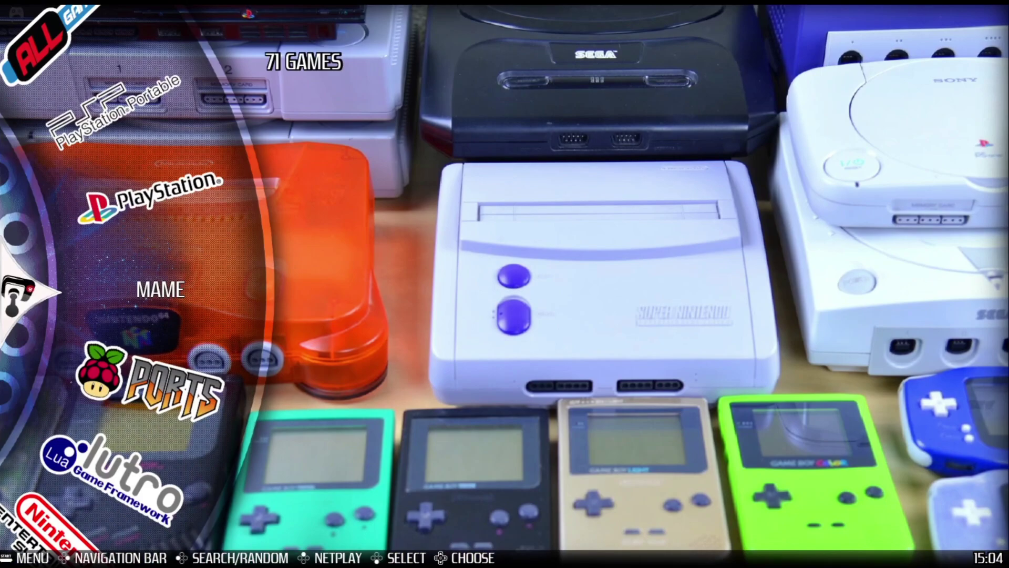
In ProjectArcade, move through the system wheel from MAME past Amiga to Amiga CD32
key("Up")
key("Up")
key("Up")
key("Up")
key("Up")
key("Up")
key("Up")
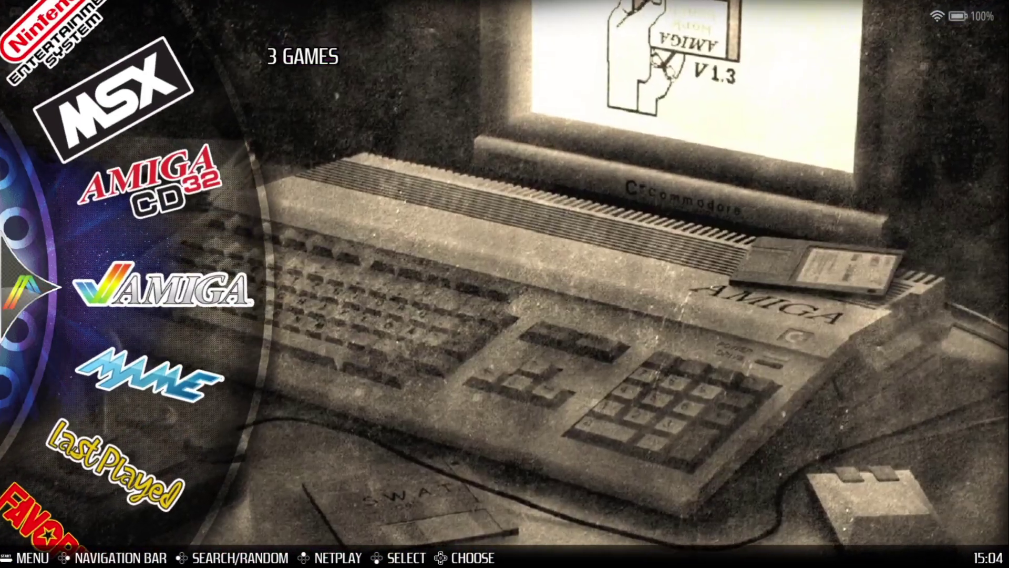
key("Up")
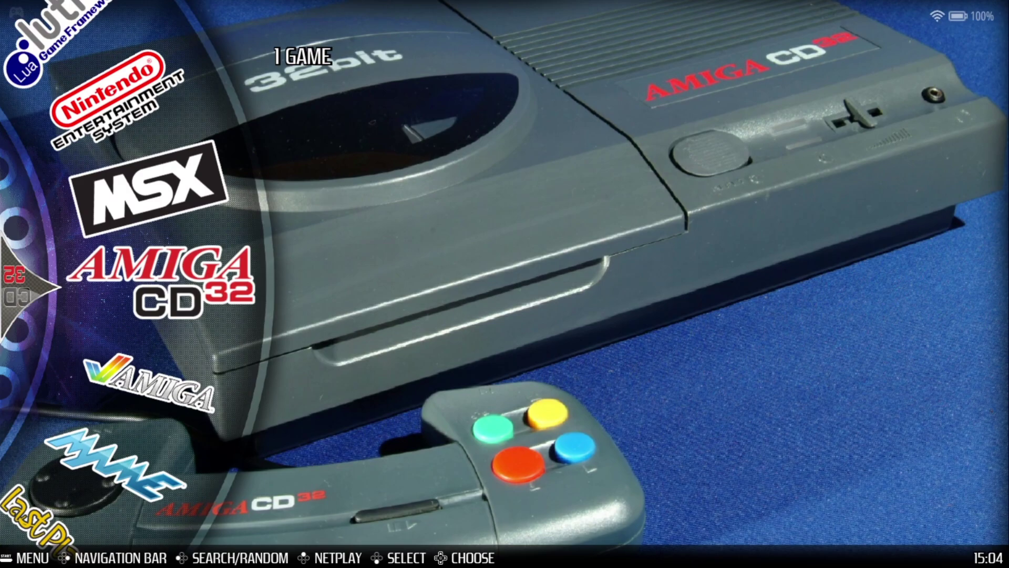
key("Right")
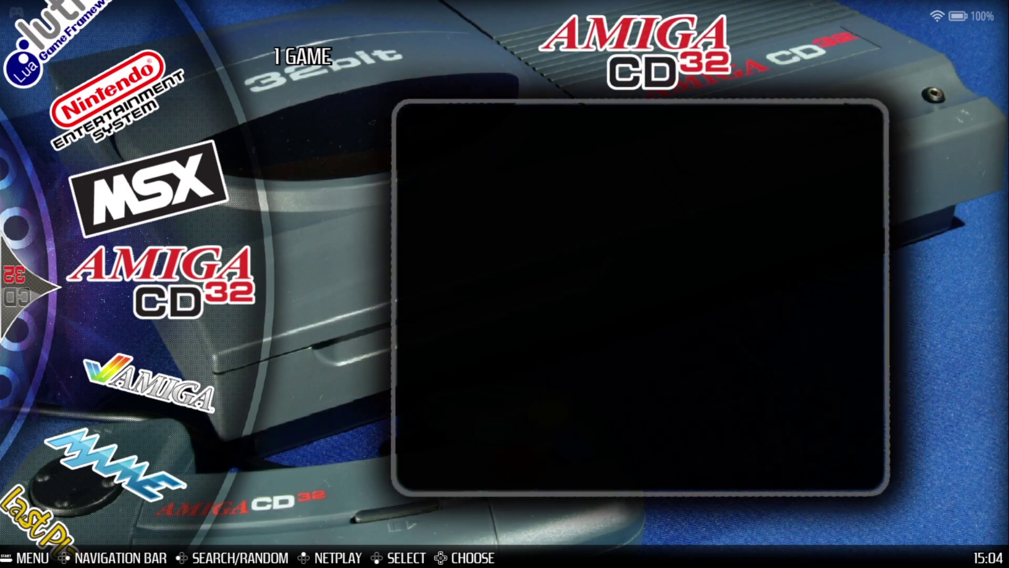
Look through the Amiga system's game list down to Zool2_v1.0_1111 and return to the system wheel
key("Down")
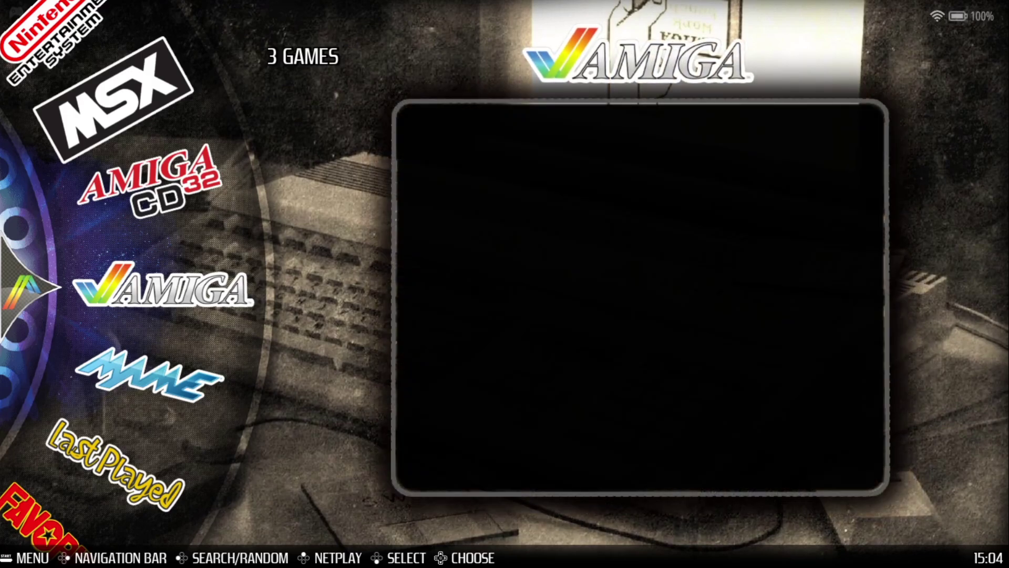
key("Return")
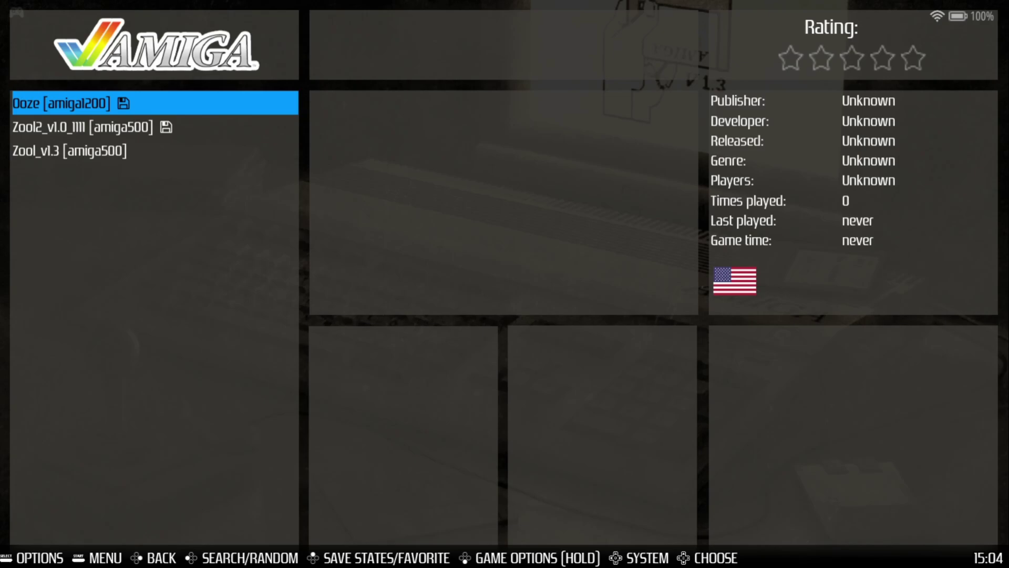
key("Down")
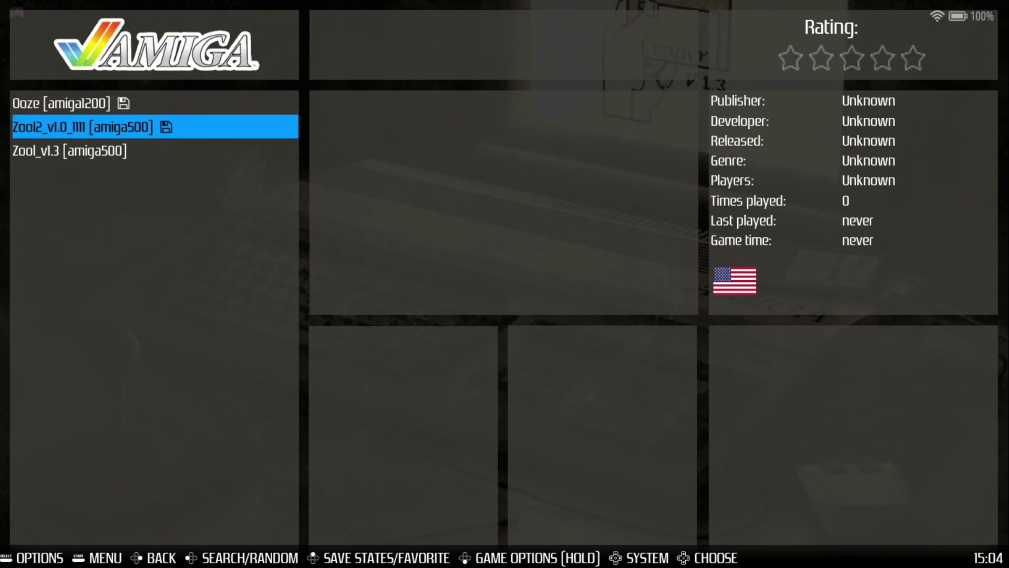
key("Escape")
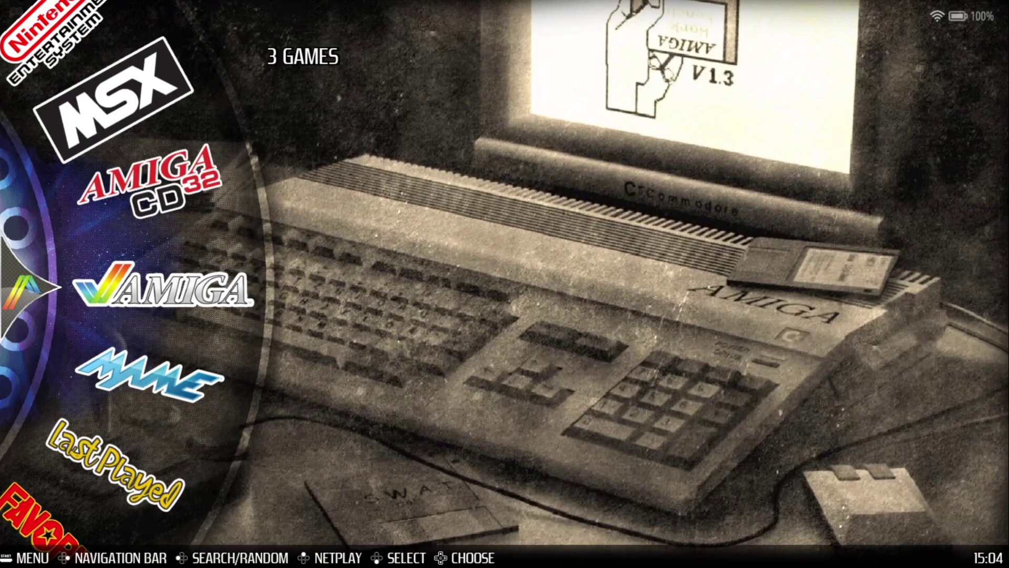
Select Amiga CD32 on the system wheel and open its game list
key("Down")
key("Up")
key("Up")
key("Return")
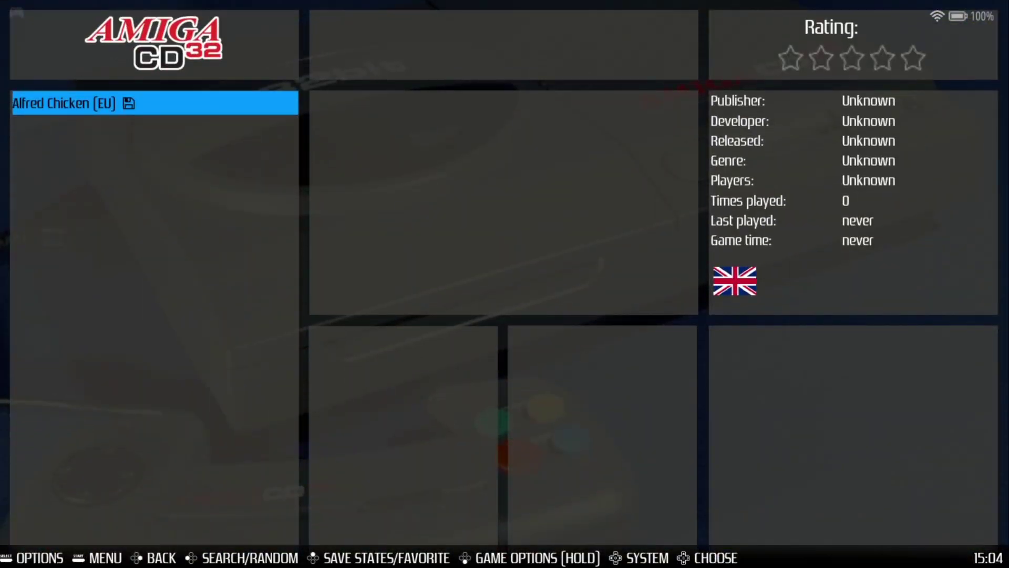
Examine the available emulators in the Amiga CD32 advanced system options and return to the game list
key("BackSpace")
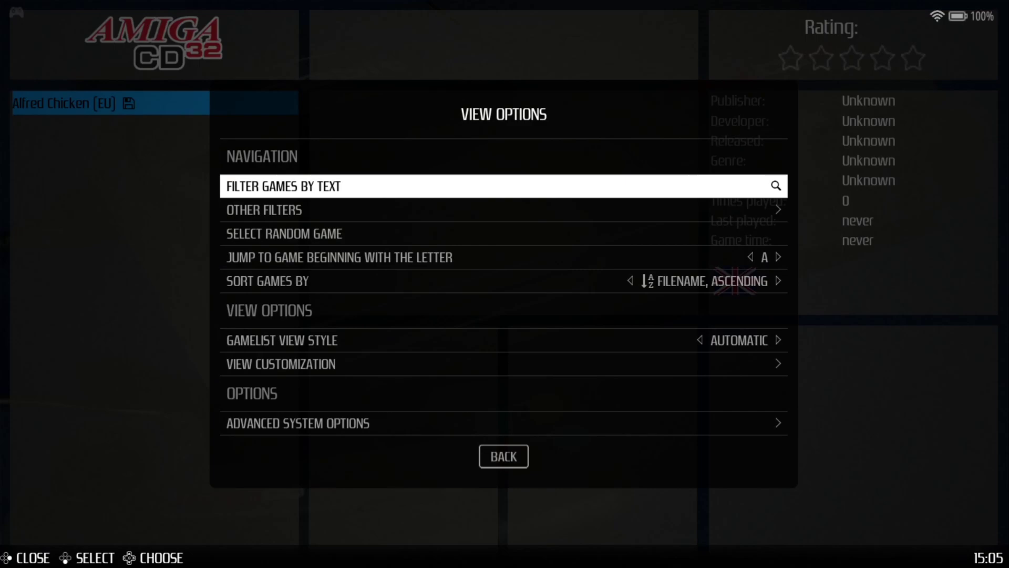
key("Up")
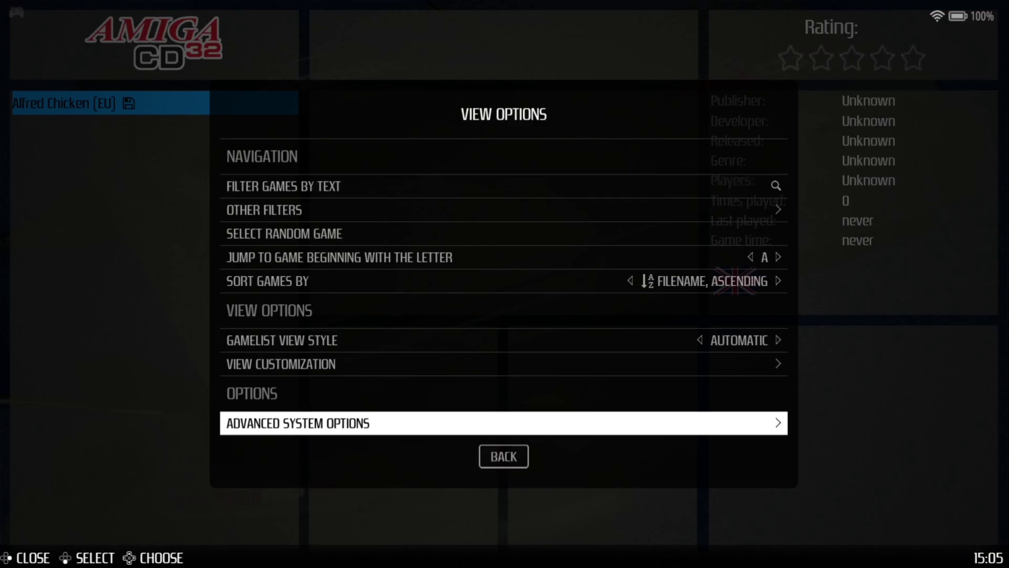
key("Return")
key("Return")
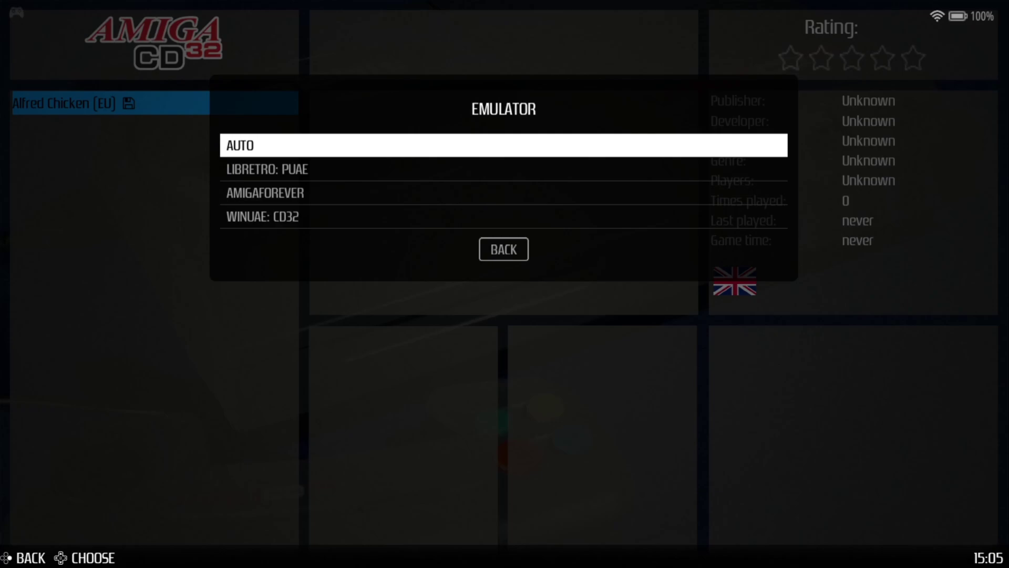
key("BackSpace")
key("BackSpace")
key("BackSpace")
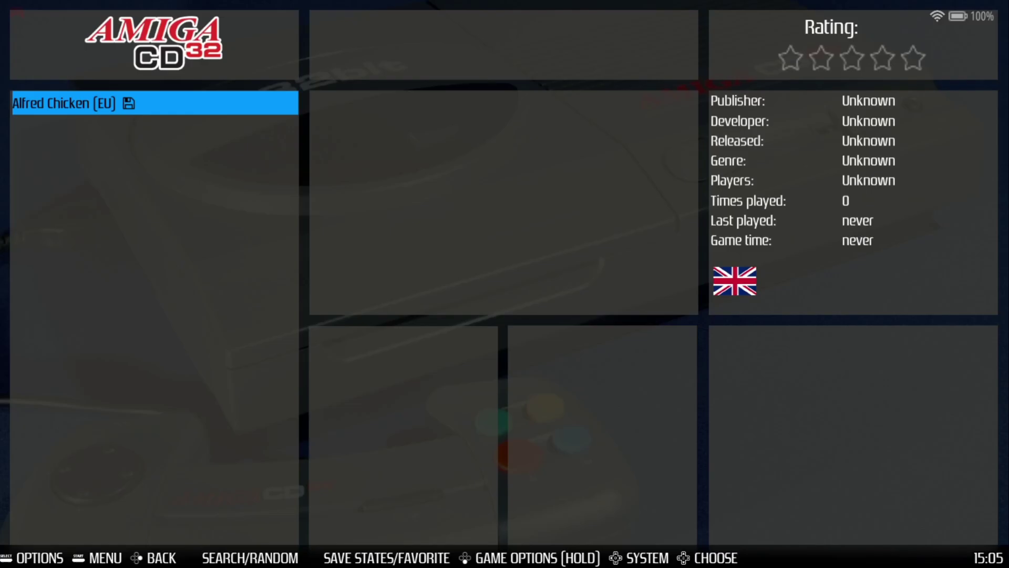
Launch Alfred Chicken (EU), test-play stage 1 by flying the chicken around the level, and exit to the game list
key("Return")
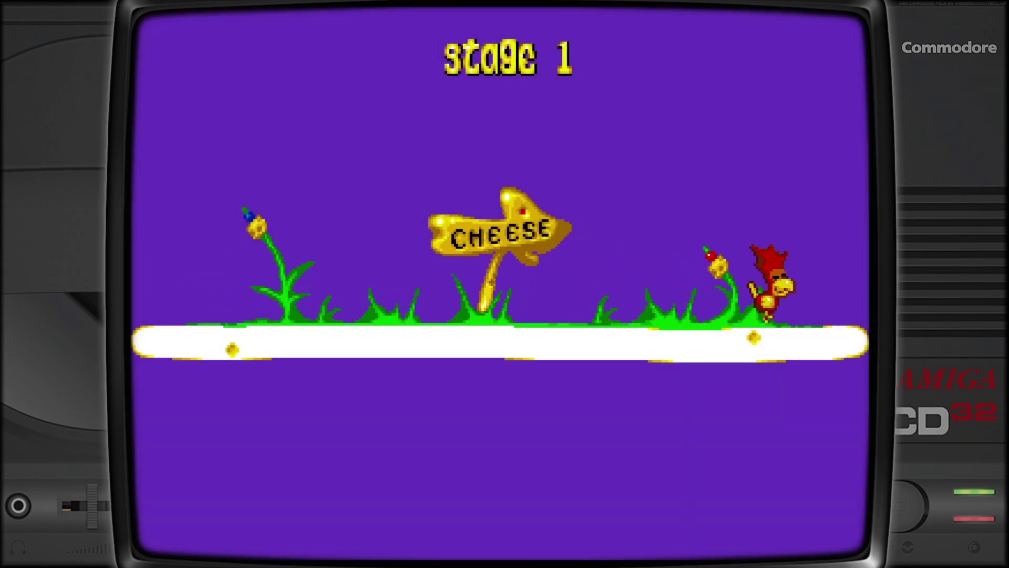
key("Up")
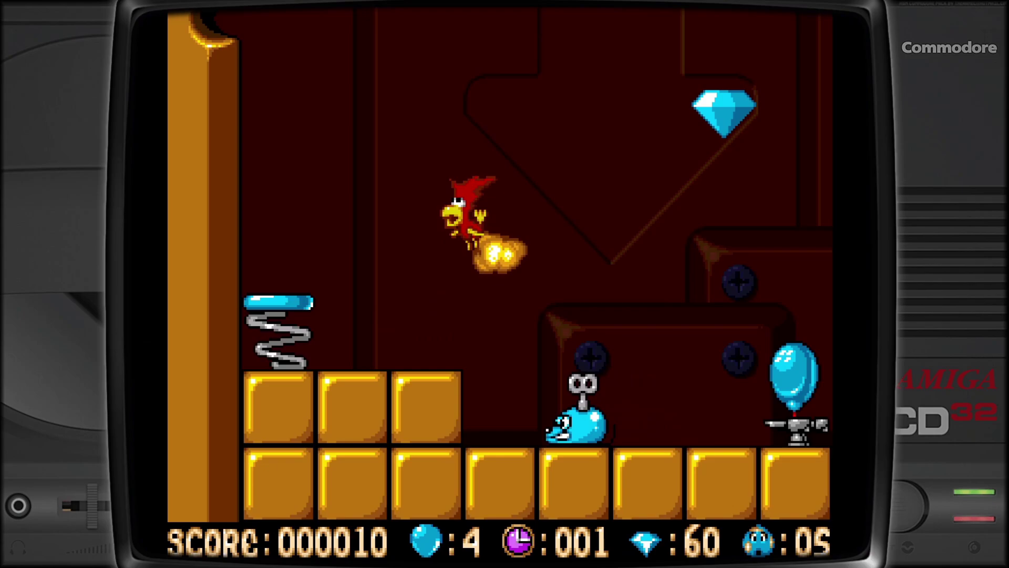
key("Right")
key("Up")
key("Down")
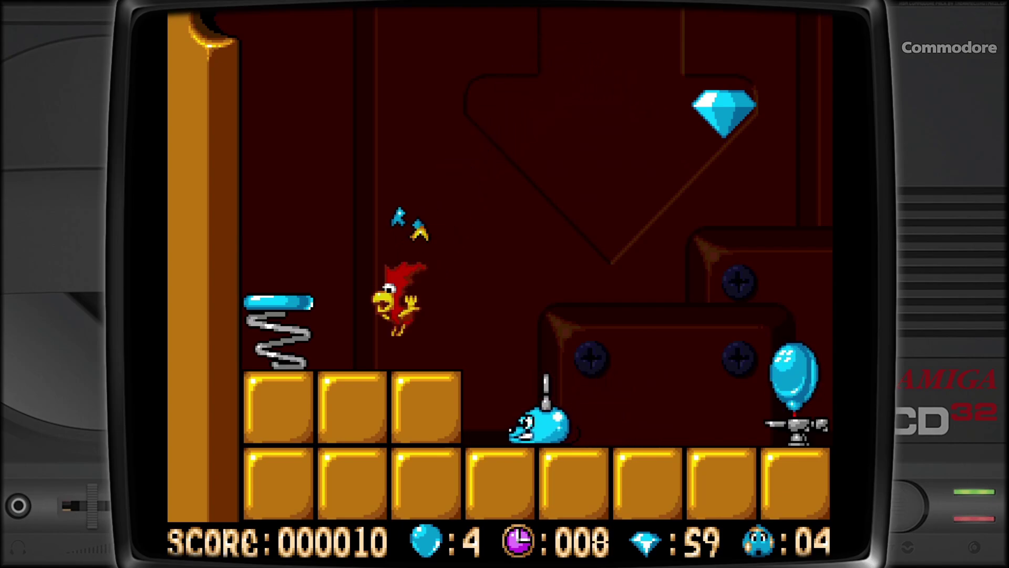
key("Right")
key("Right")
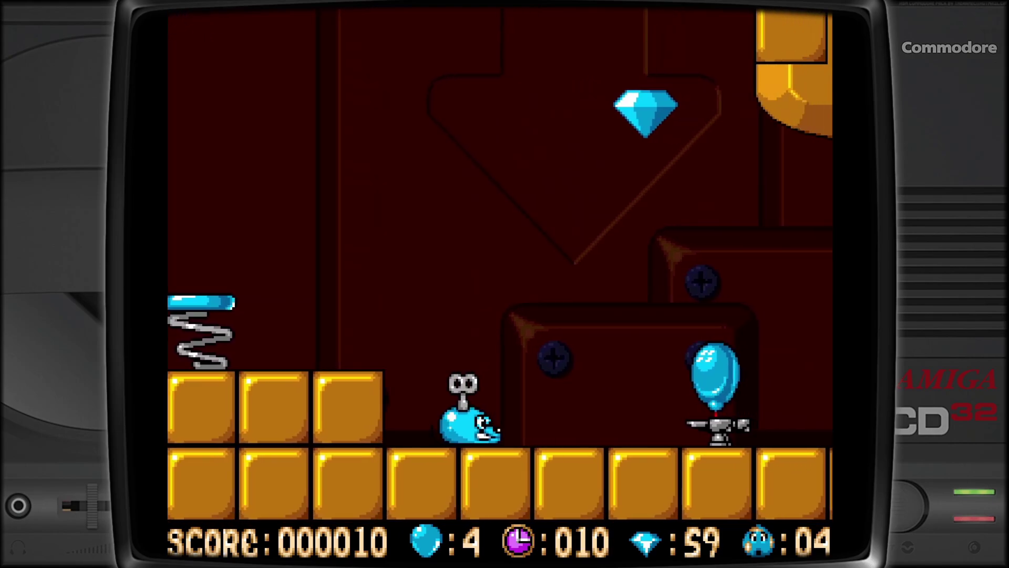
key("Right")
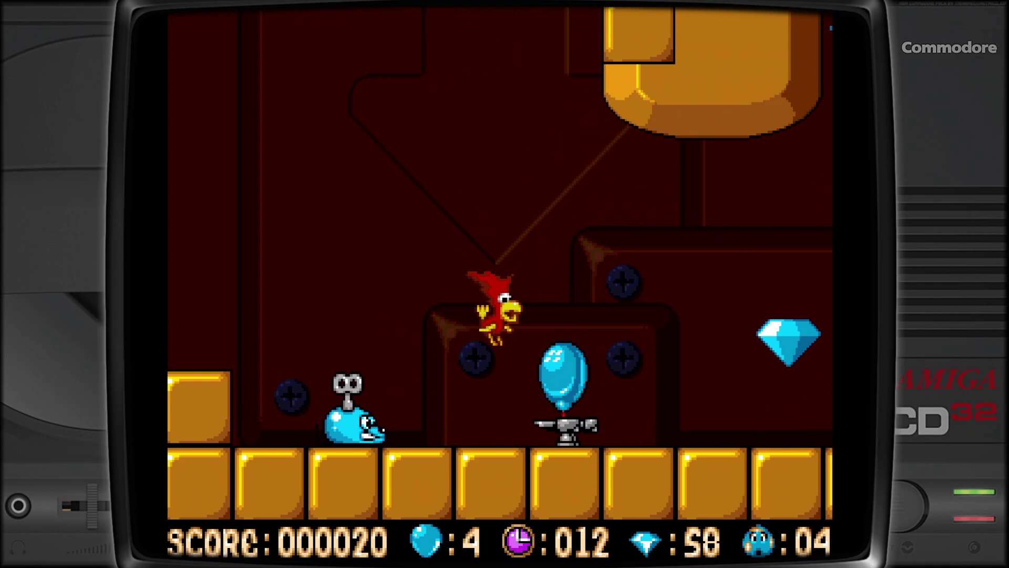
key("Right")
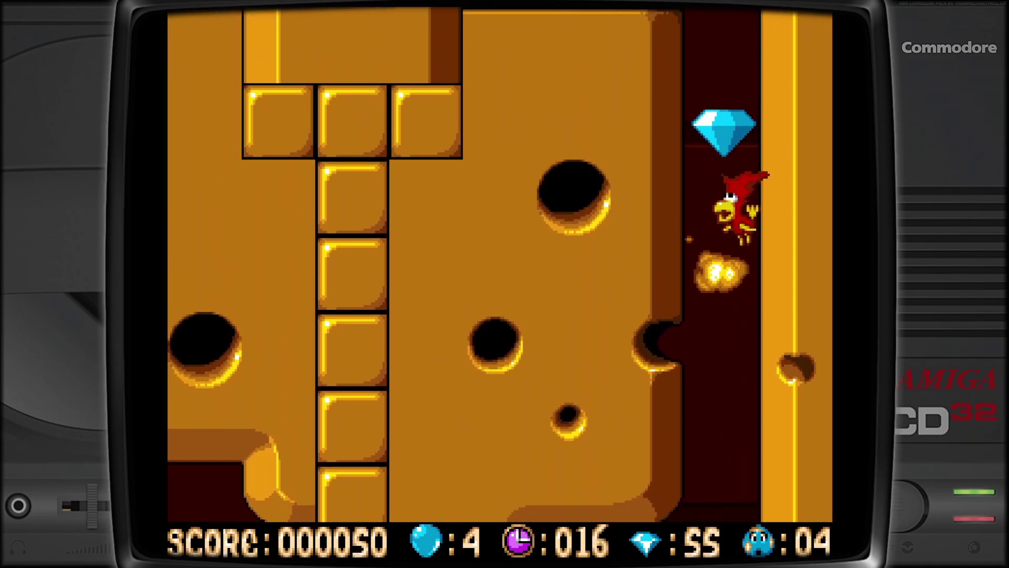
key("Left")
key("Escape")
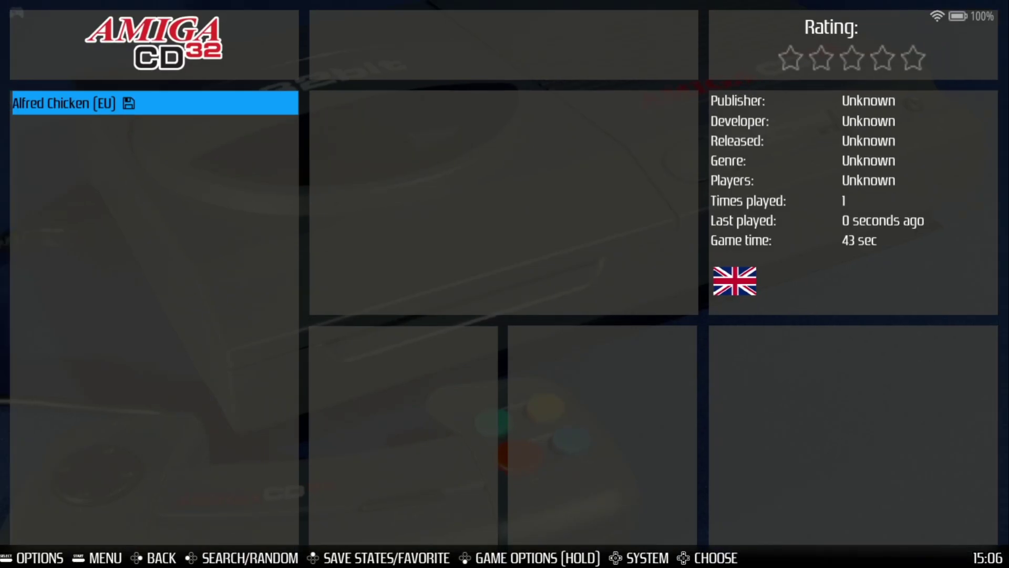
Open the advanced system options for Amiga CD32 from the game list's view options
key("space")
key("Up")
key("Up")
key("Return")
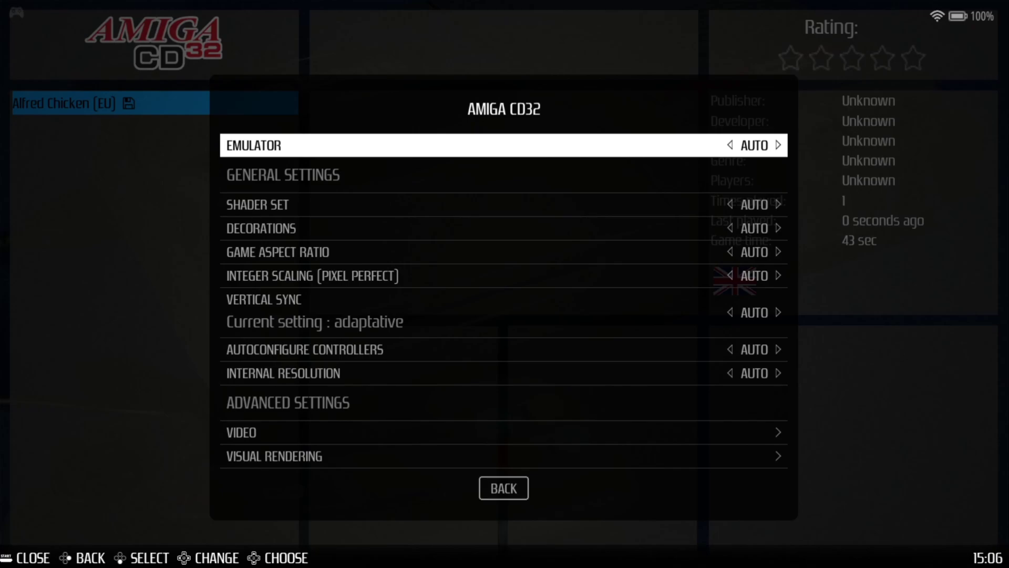
key("Escape")
key("Return")
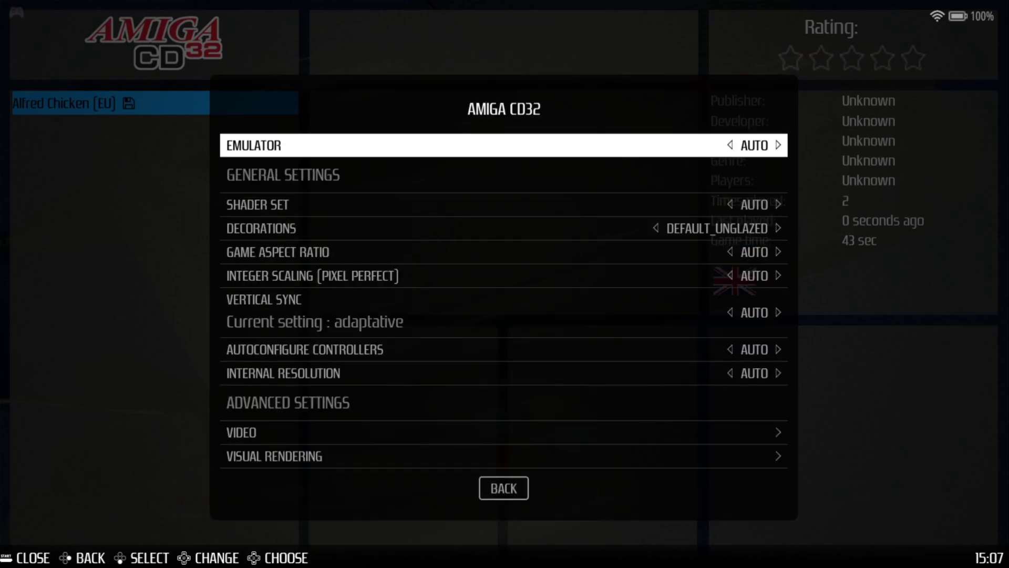
Set the Amiga CD32 Decorations option to None
key("Down")
key("Down")
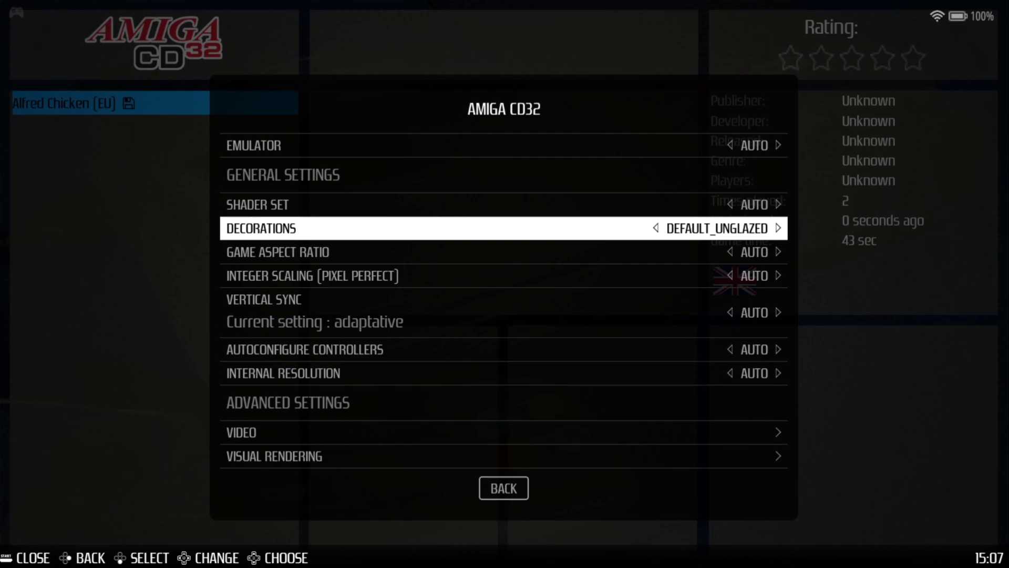
key("Return")
key("Down")
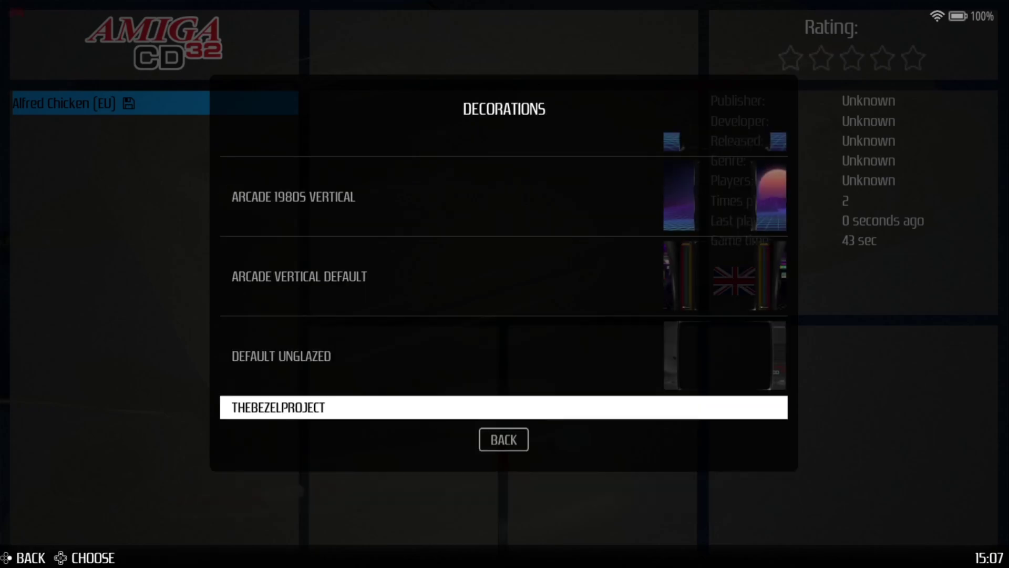
key("Down")
key("Down")
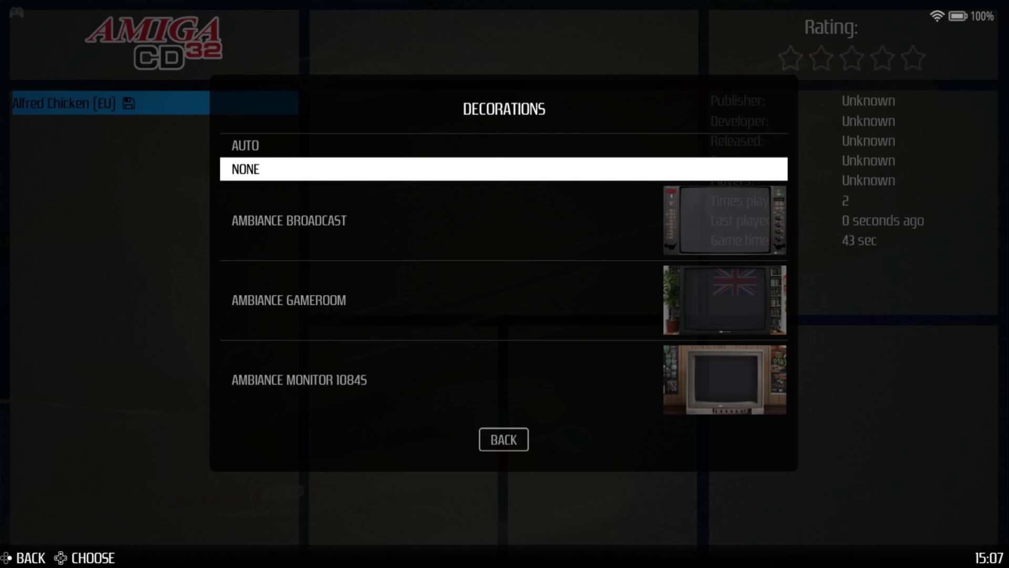
key("Return")
Set the Amiga CD32 game aspect ratio to Full and return to the game list
key("Down")
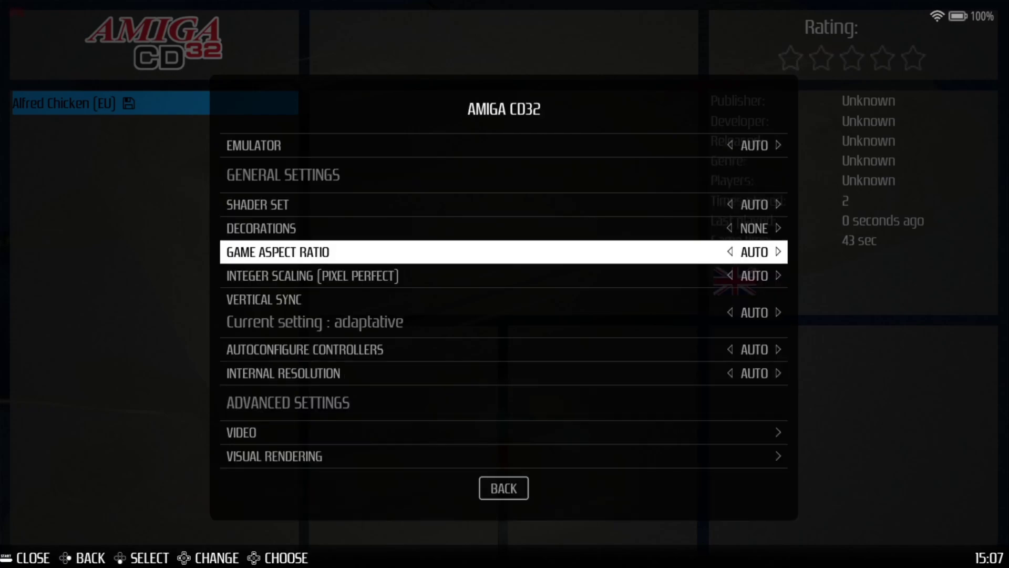
key("Return")
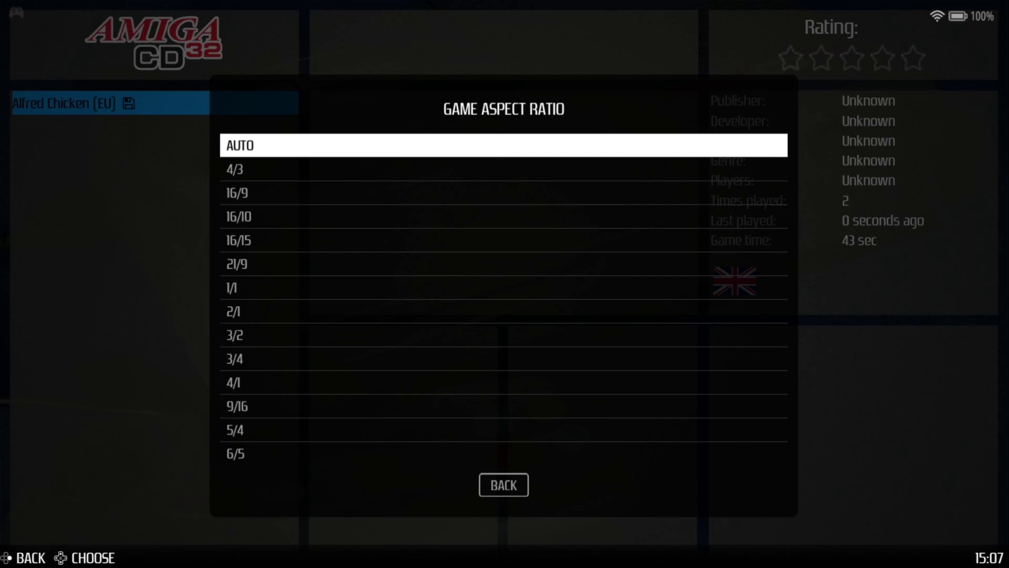
key("Down")
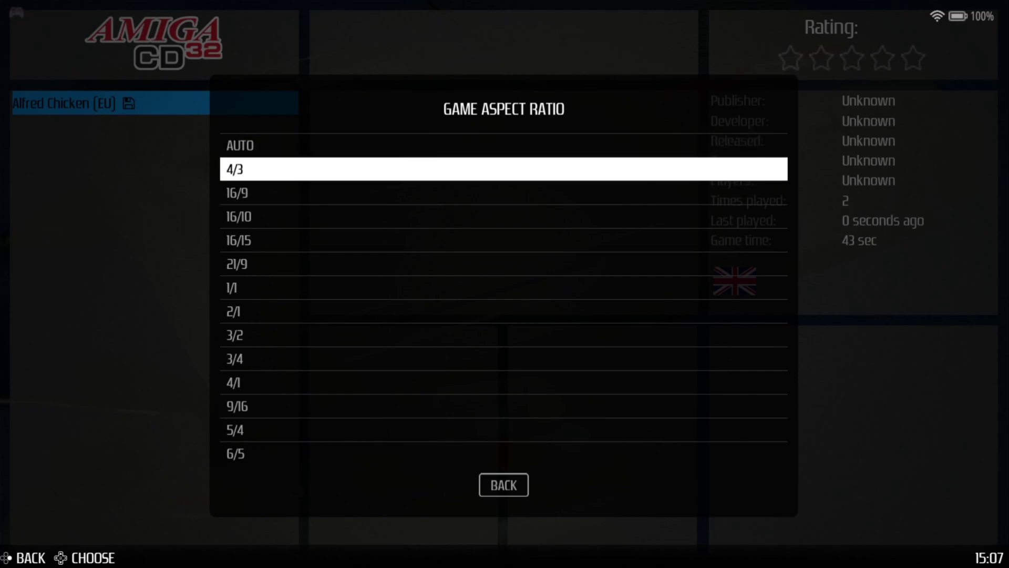
key("Down")
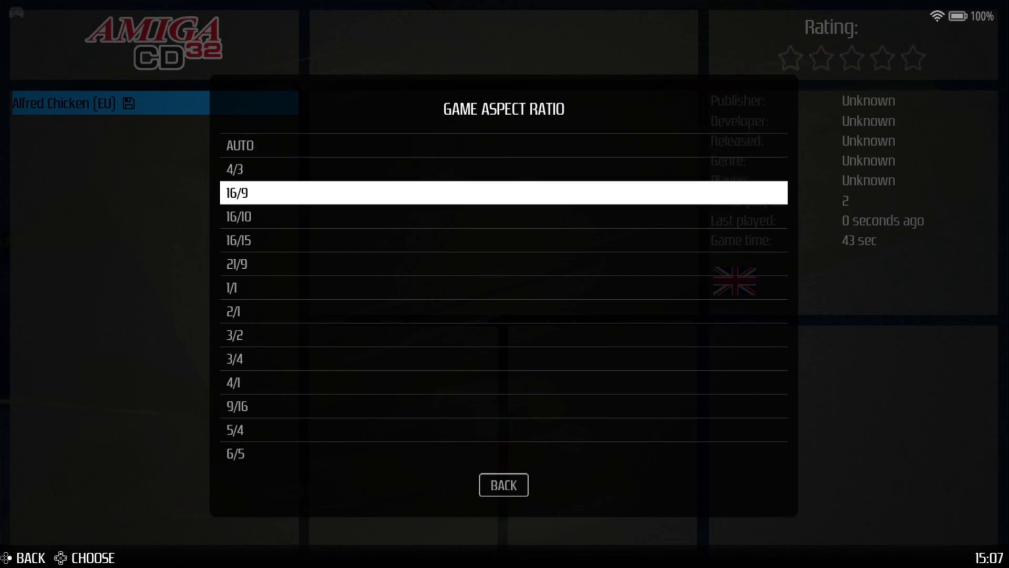
key("Up")
key("Up")
key("Up")
key("Up")
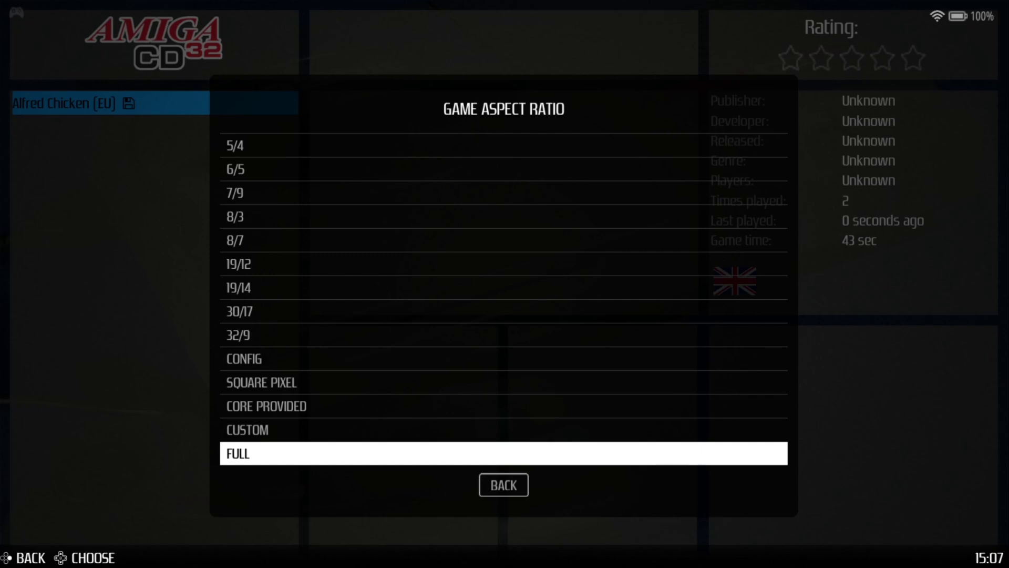
key("Return")
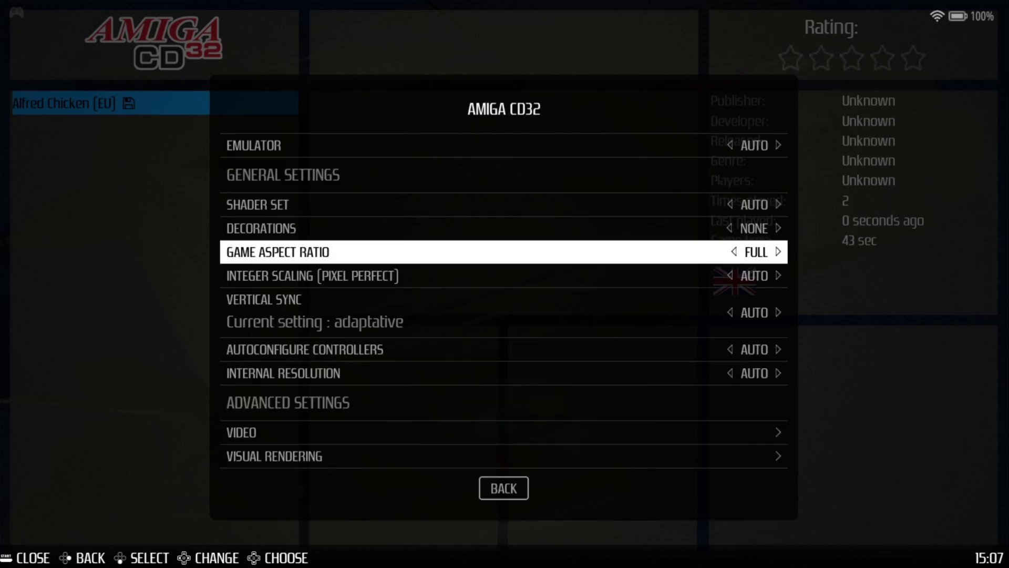
key("Down")
key("Down")
key("Down")
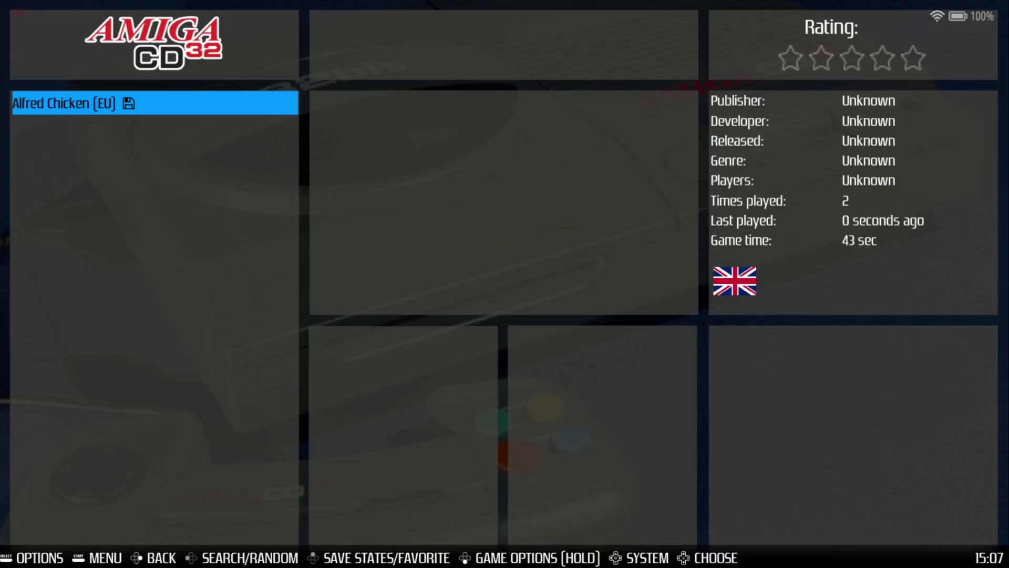
key("Escape")
Launch Alfred Chicken (EU), test-play stage 1 by flying the chicken between the springs and collecting diamonds, and exit to the game list
key("Return")
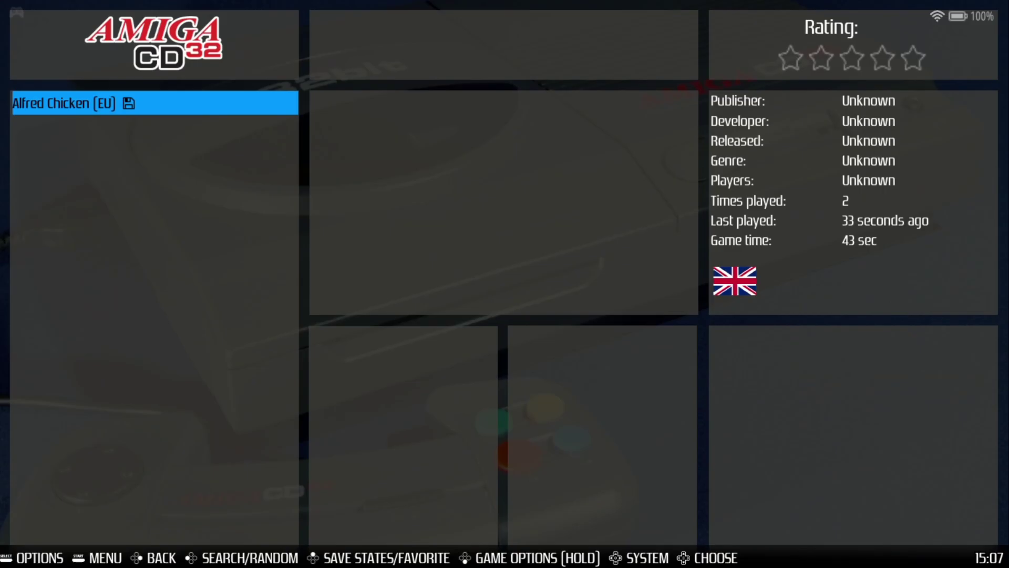
key("Return")
key("Return")
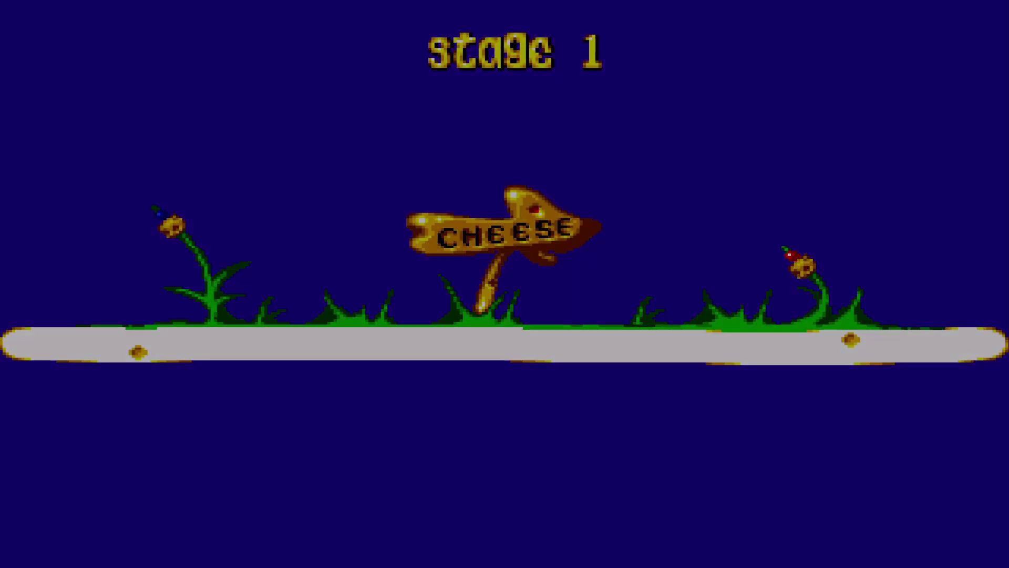
key("Right")
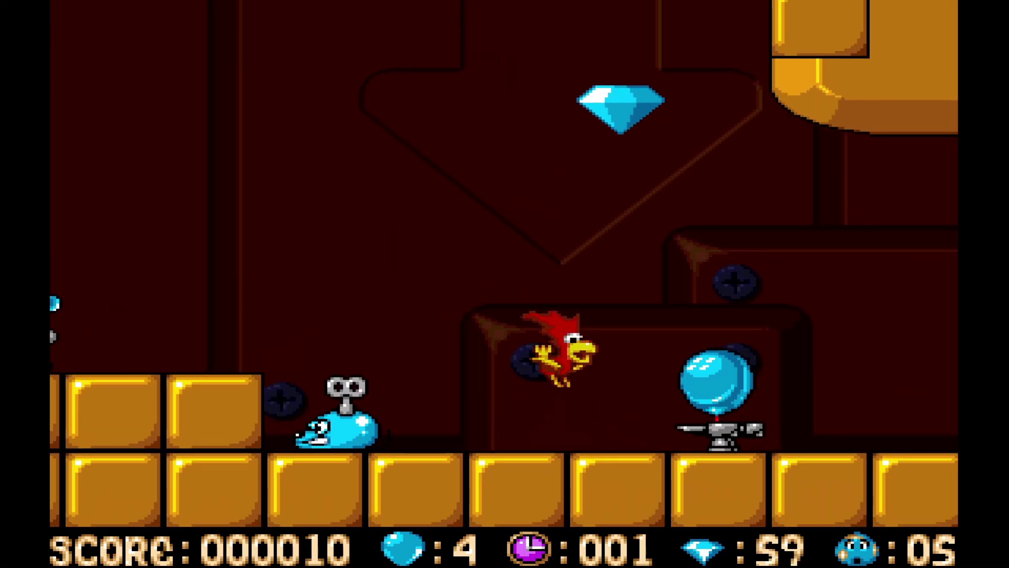
key("Up")
key("Left")
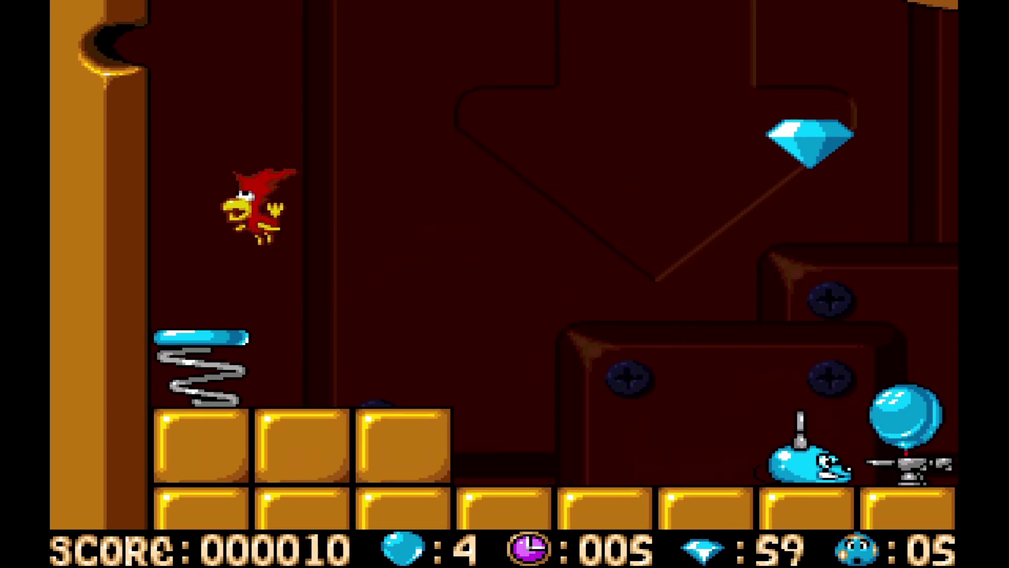
key("Right")
key("Right")
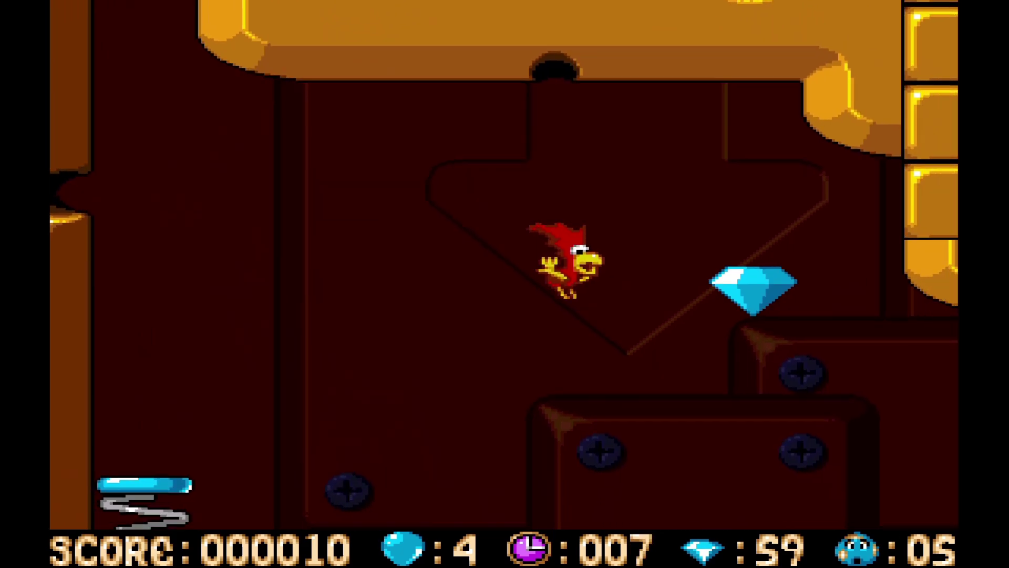
key("Up")
key("Right")
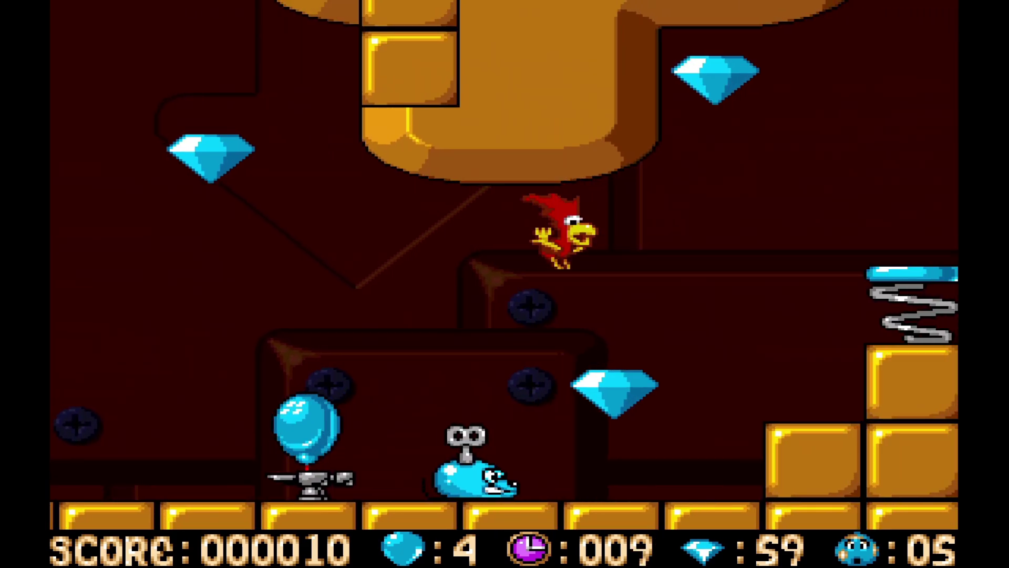
key("Right")
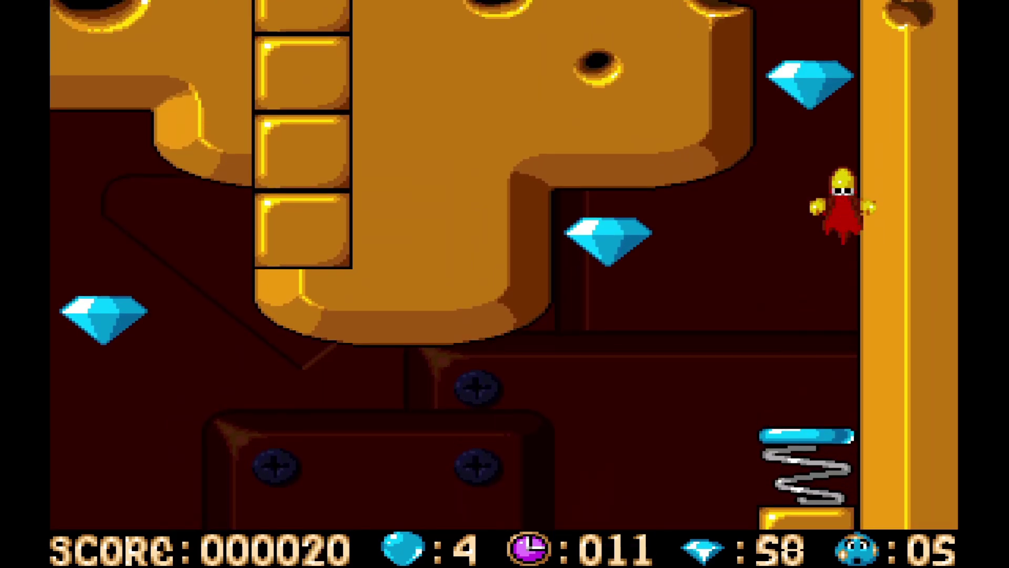
key("Left")
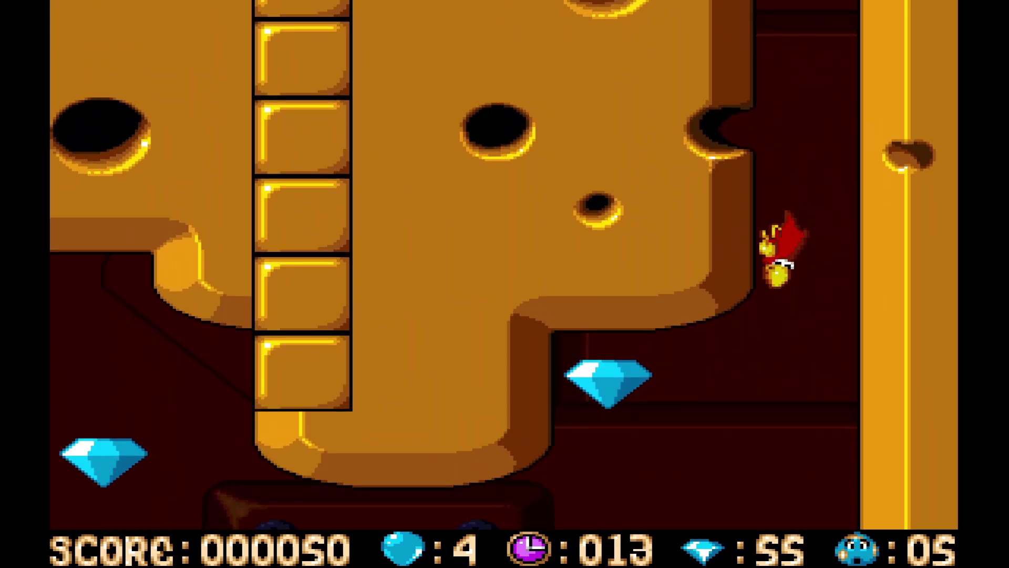
key("Left")
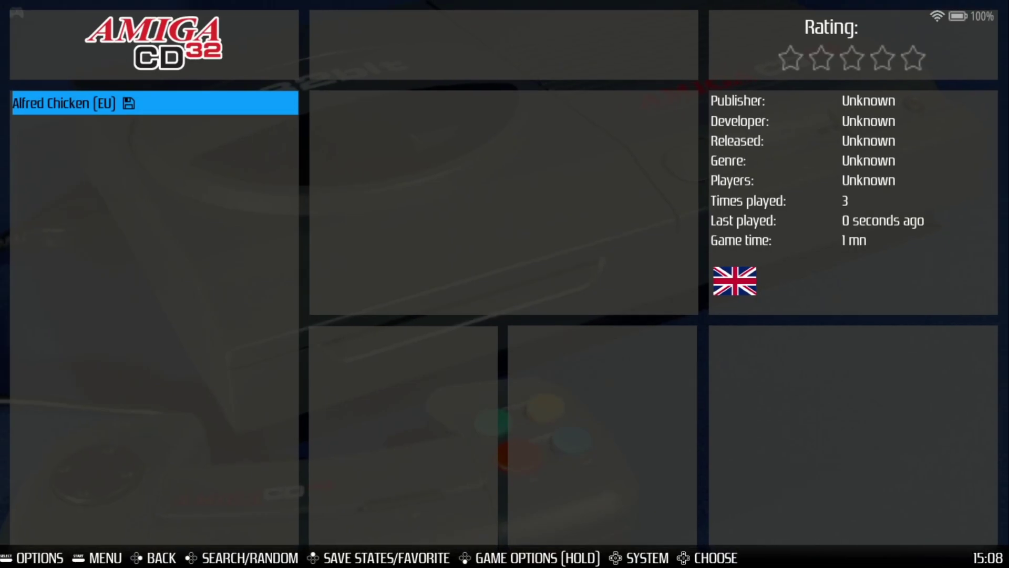
Switch from the Amiga CD32 system to the Amiga system's game list and highlight Ooze [amiga1200]
key("Escape")
key("Up")
key("Down")
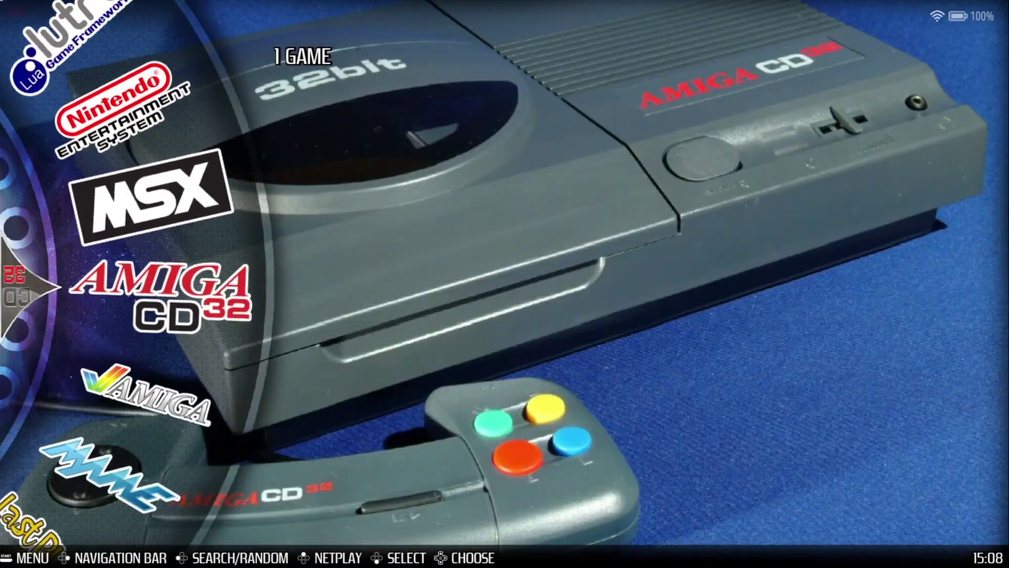
key("Down")
key("Return")
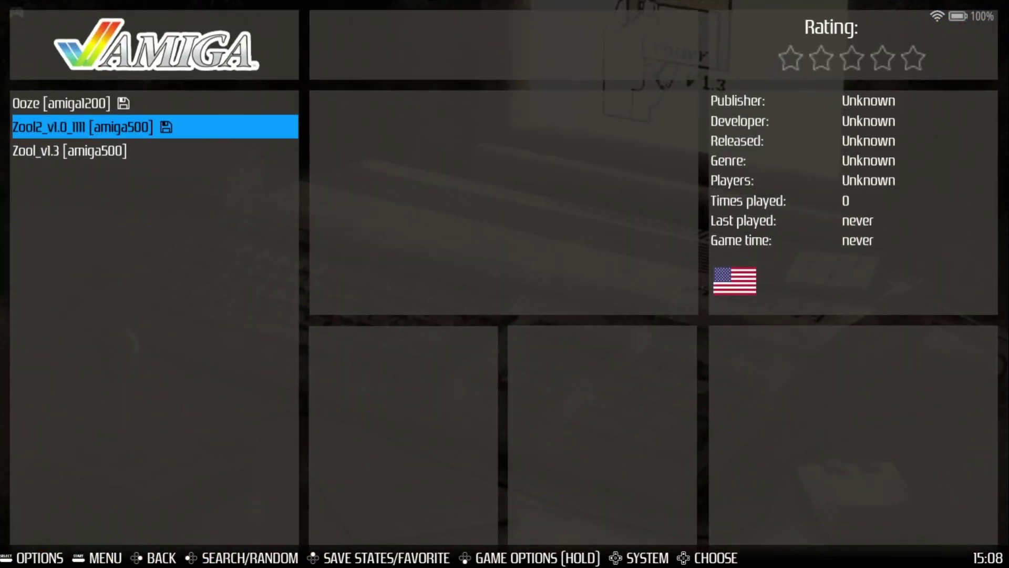
key("Up")
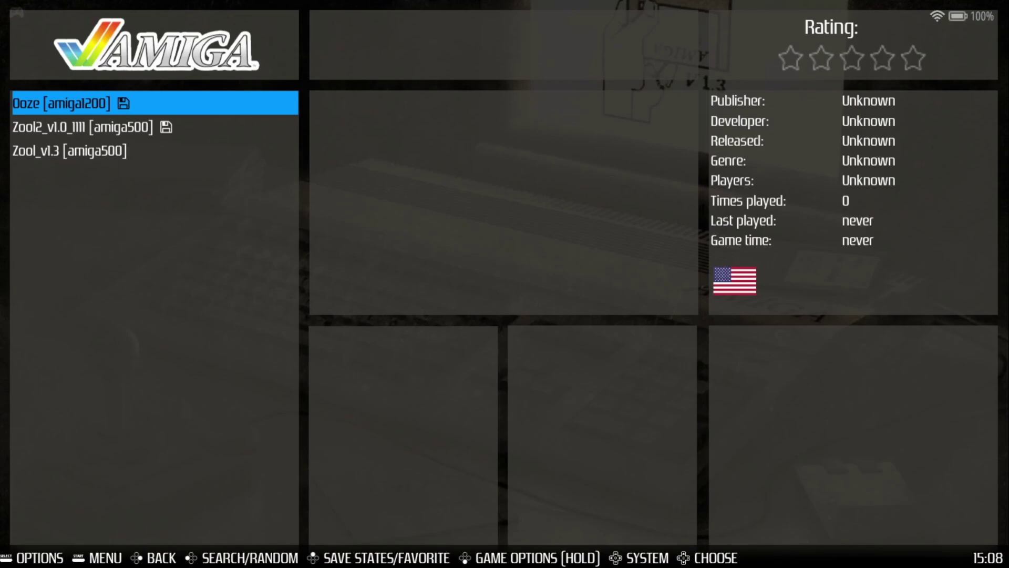
View the advanced system options for Amiga AGA and return to the game list without changing anything
key("BackSpace")
key("Up")
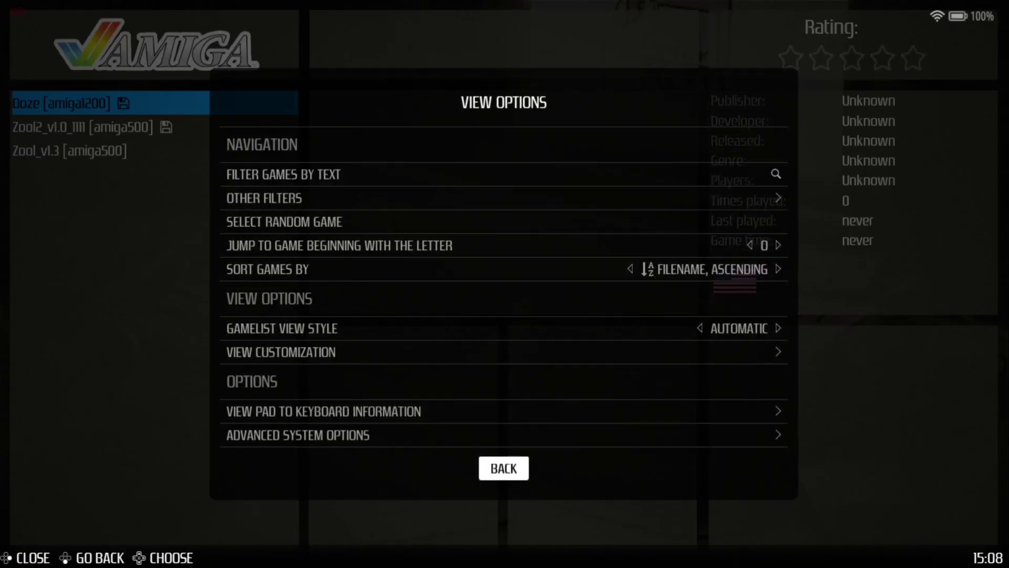
key("Up")
key("Return")
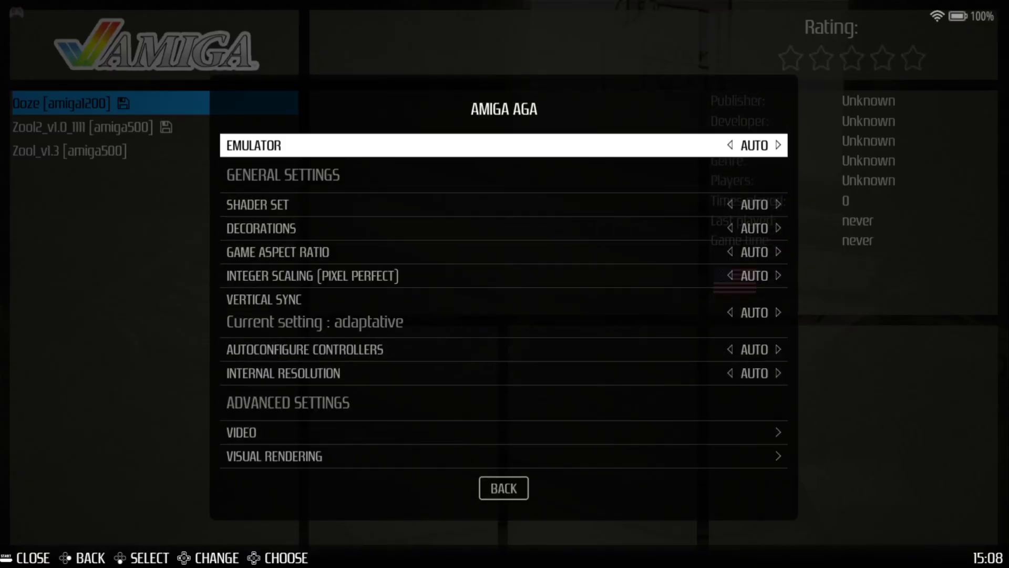
key("Escape")
key("Escape")
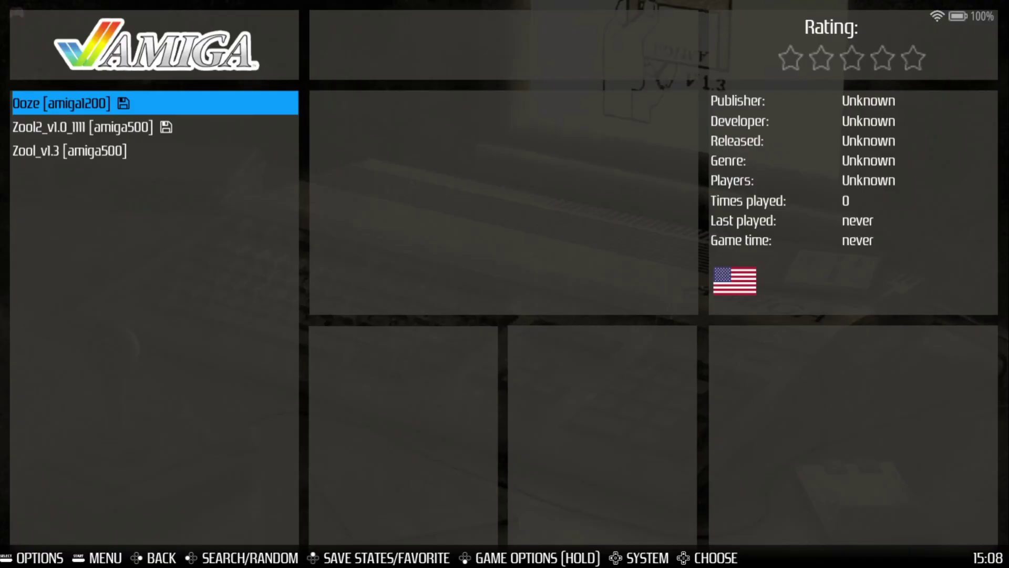
Launch Ooze [amiga1200], start a game and guide the green slime past the electric gate in the first room's lower corridor
key("Return")
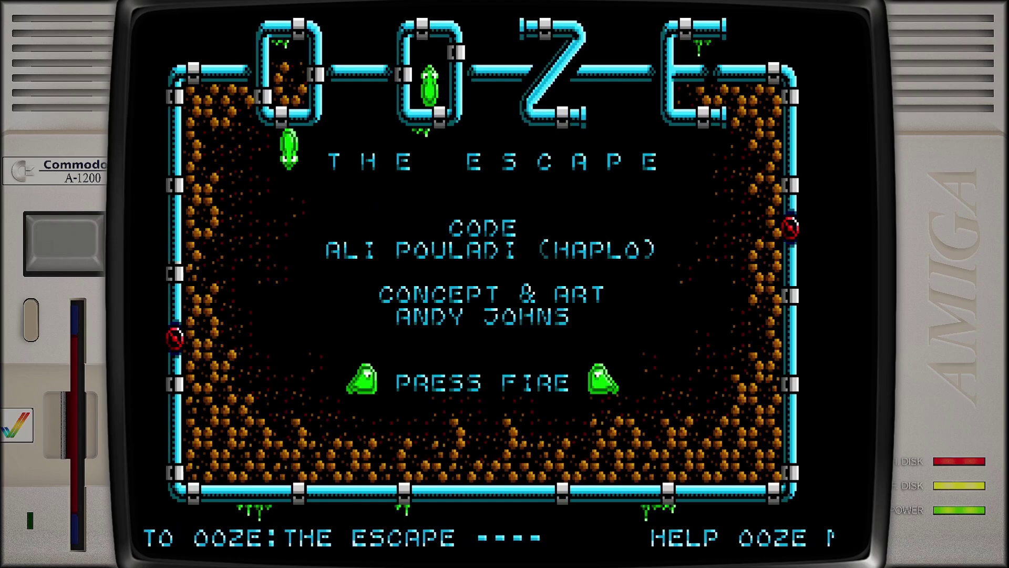
key("space")
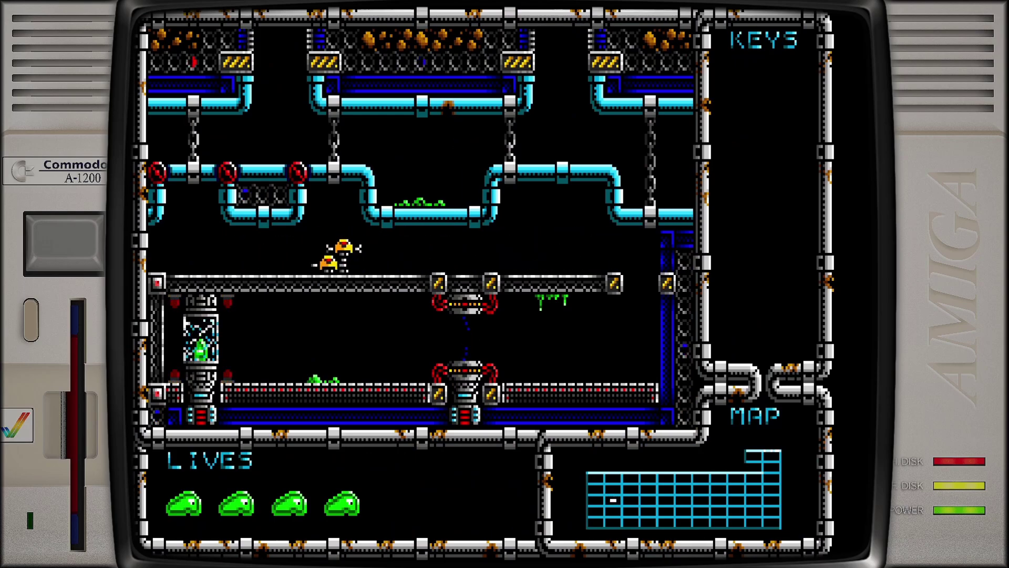
key("Right")
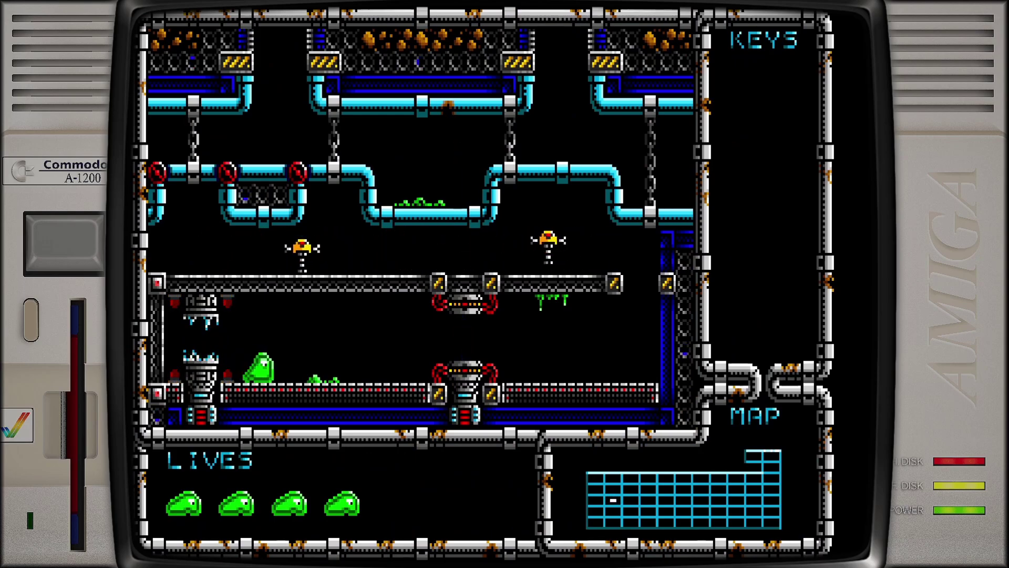
key("Up")
key("Right")
key("Up")
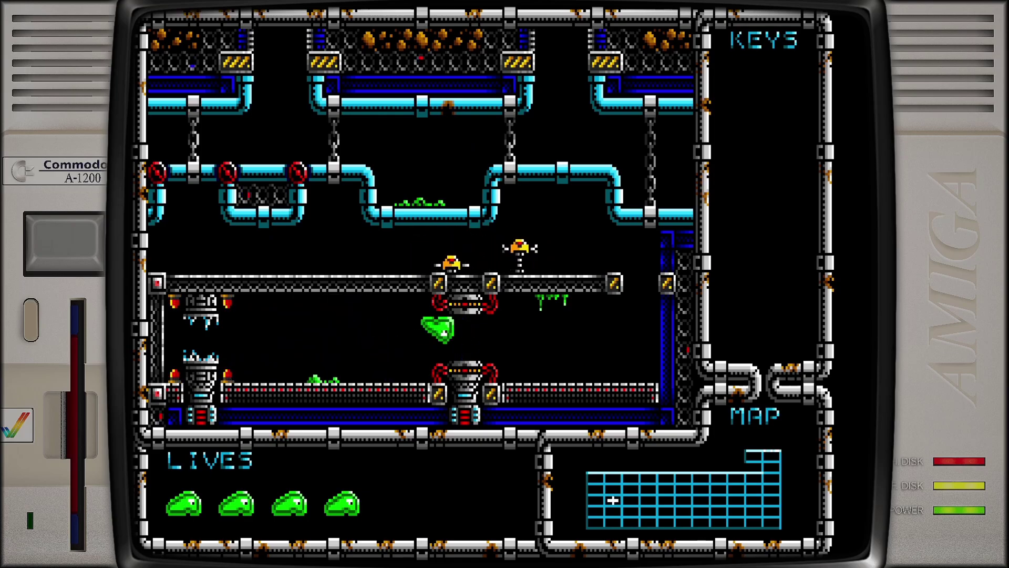
key("Up")
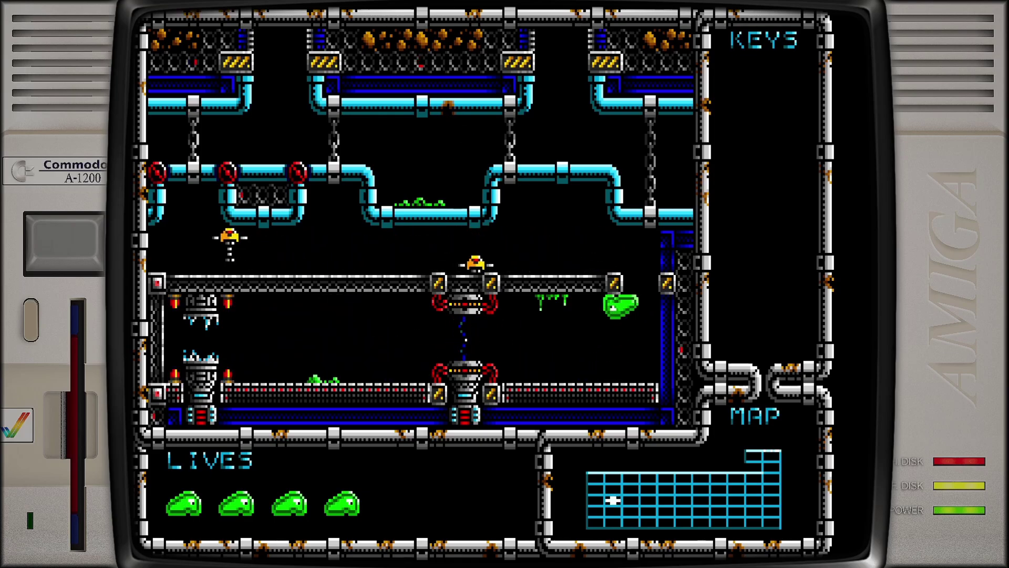
Guide the slime back along the first room's upper walkway, past the yellow hopping enemies, to its left end
key("Left")
key("Left")
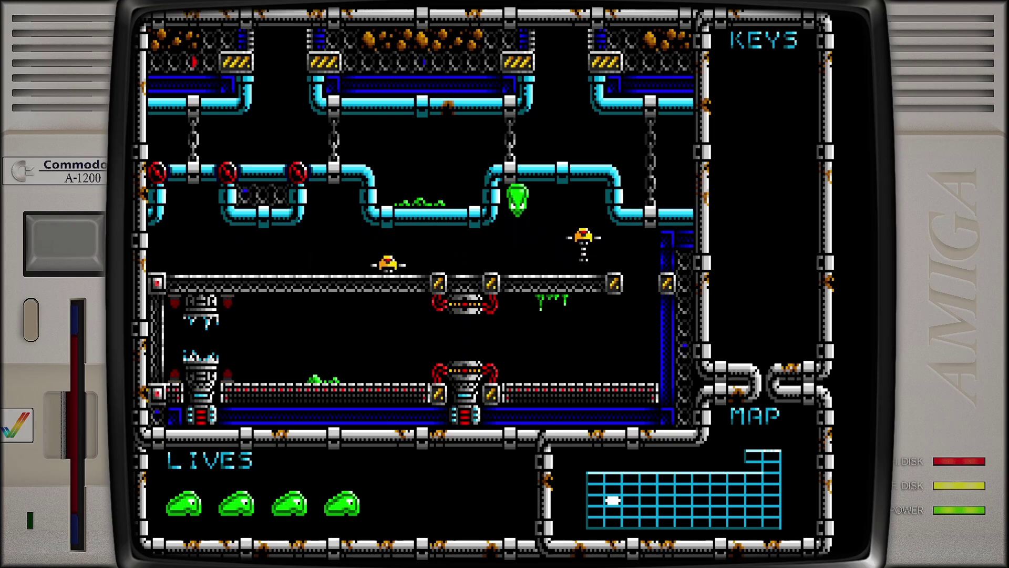
key("Left")
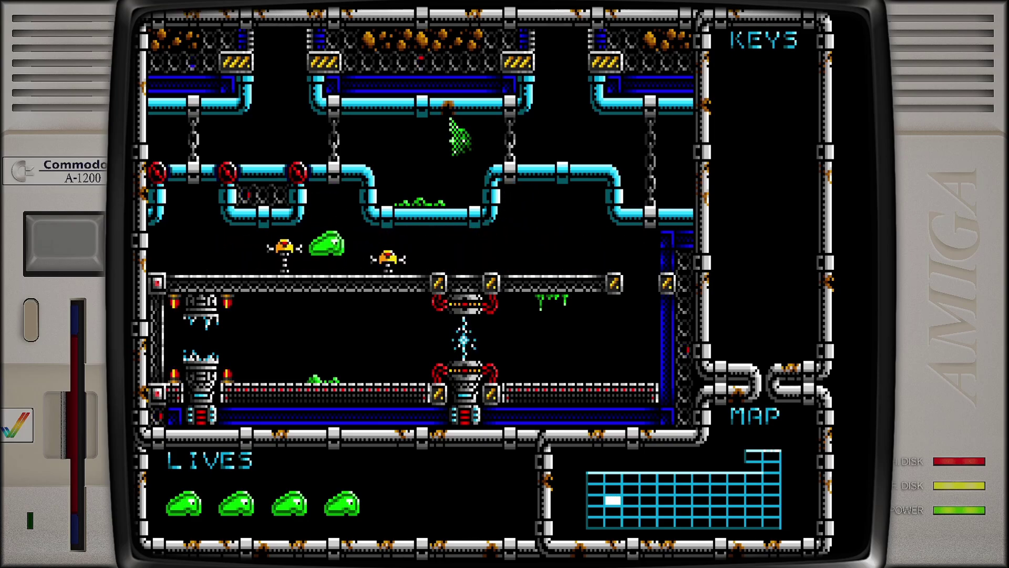
key("Left")
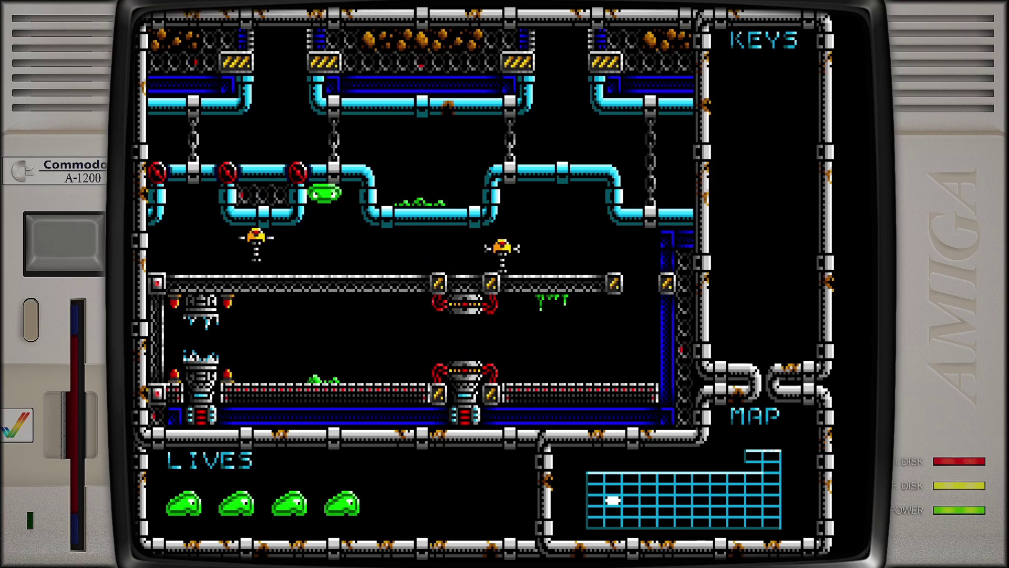
key("Left")
key("Left")
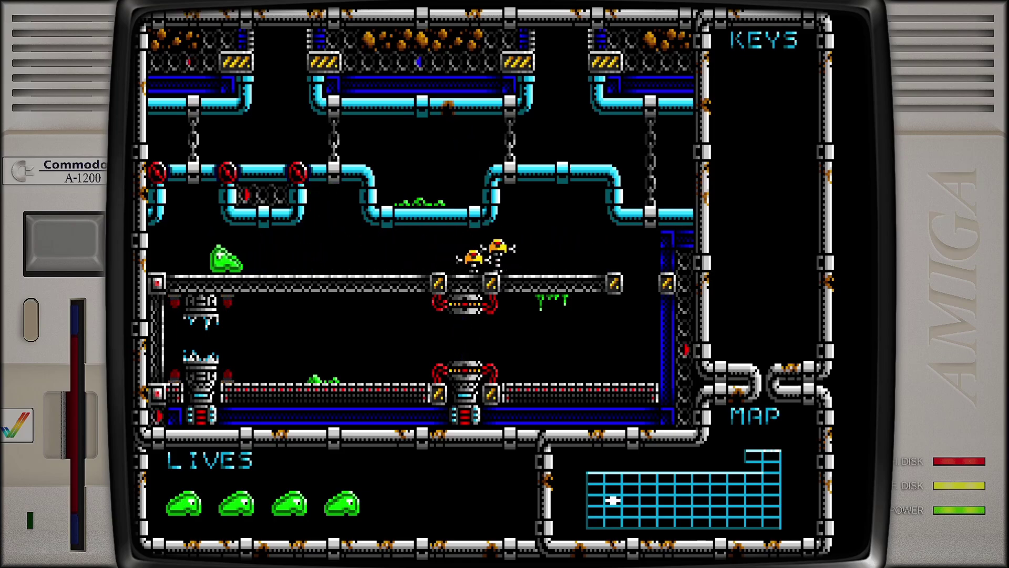
Move the slime into the adjoining room to the left and drop it to the floor of the room below
key("Left")
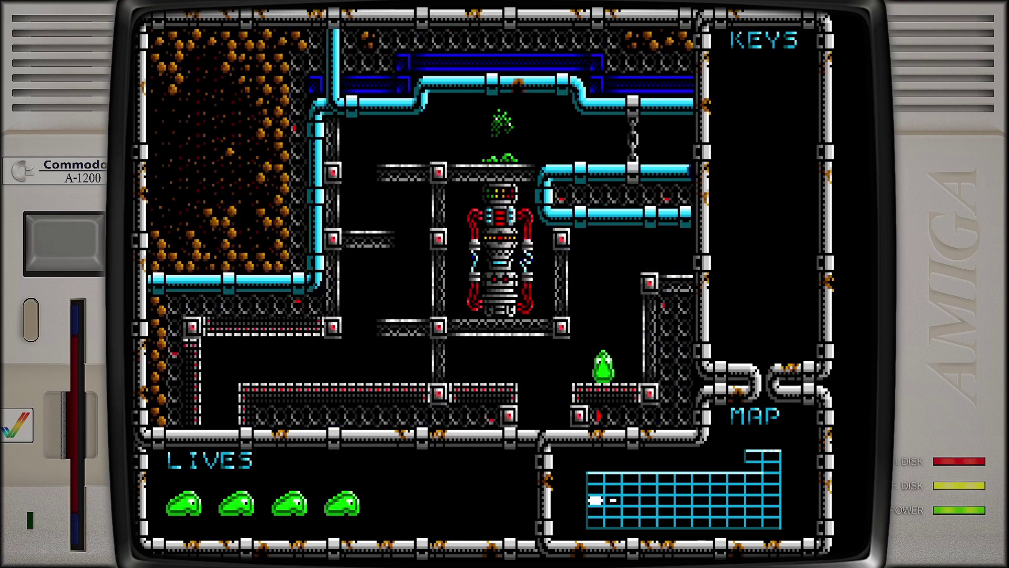
key("Right")
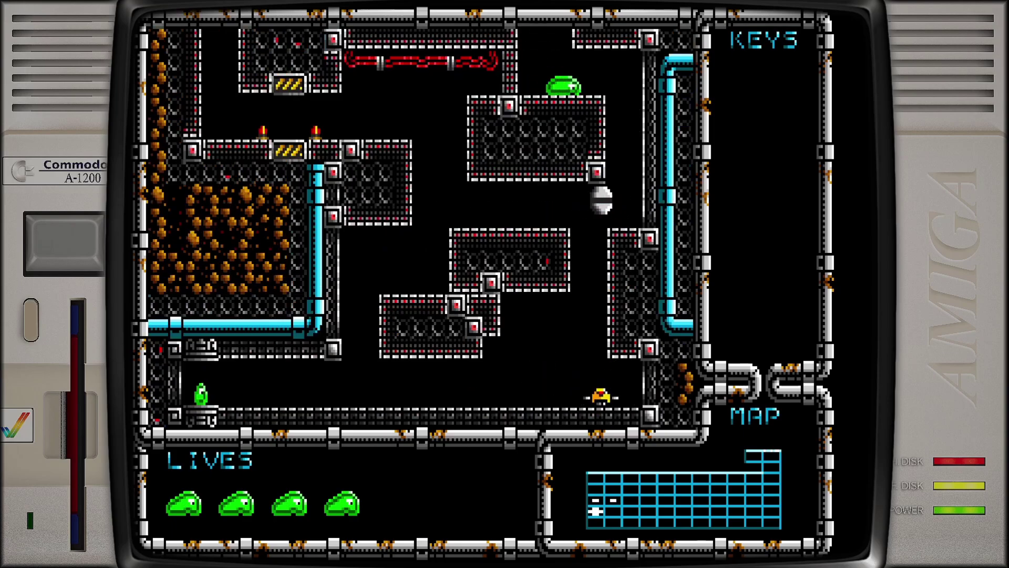
key("Left")
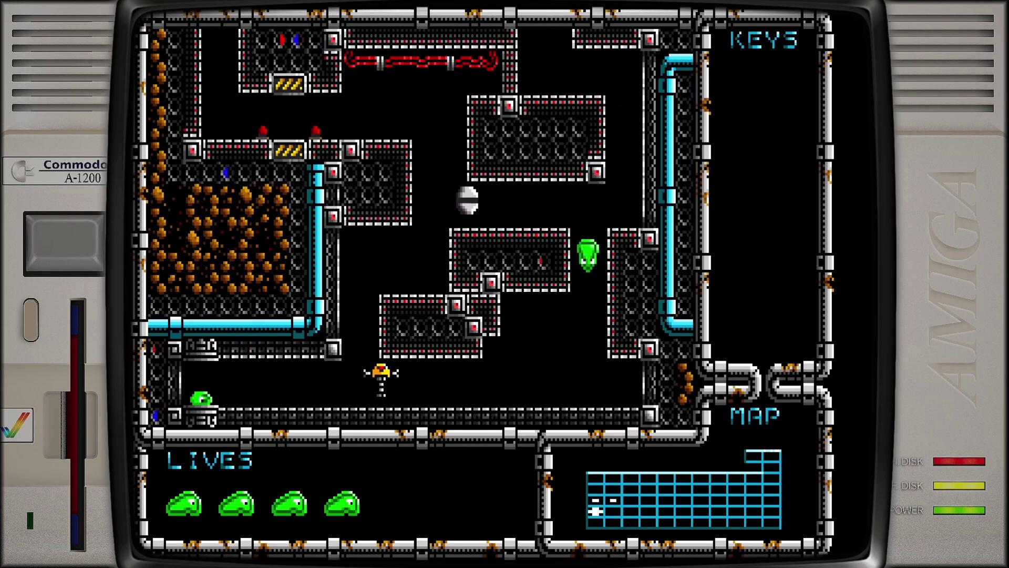
key("Right")
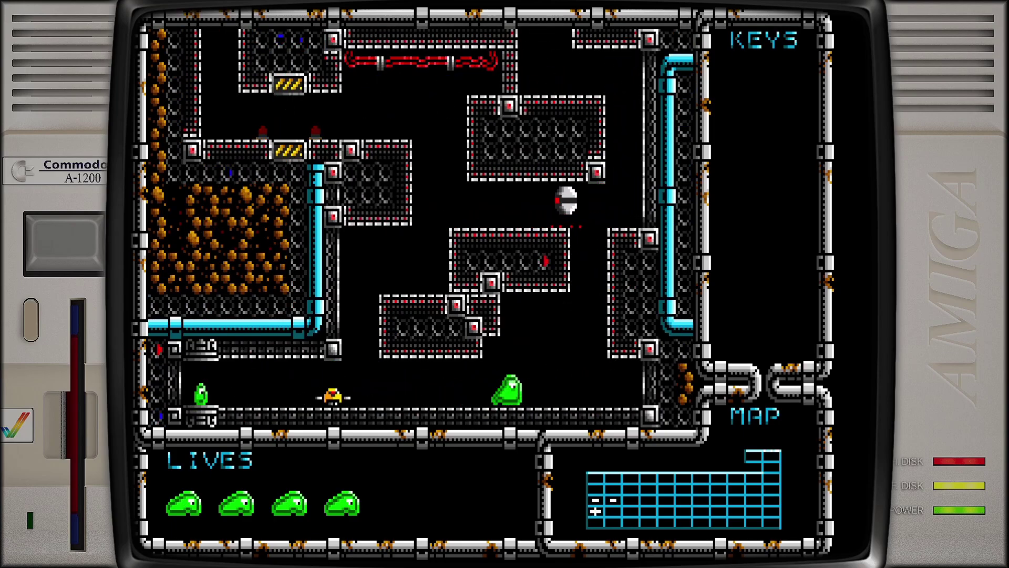
Guide the slime left along the lower room's floor, away from the yellow hopping enemy, and quit Ooze to the game list
key("Up")
key("Left")
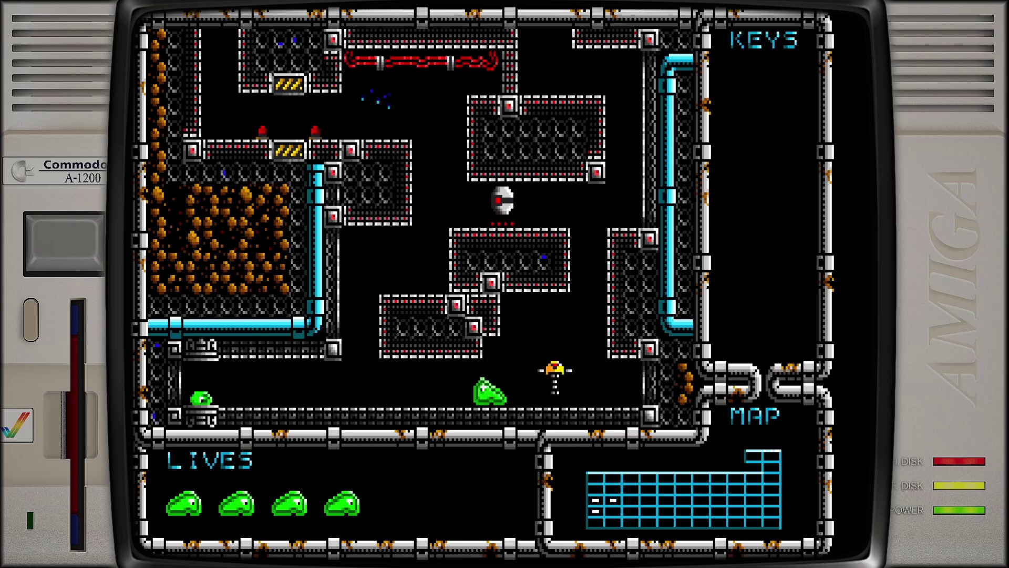
key("Left")
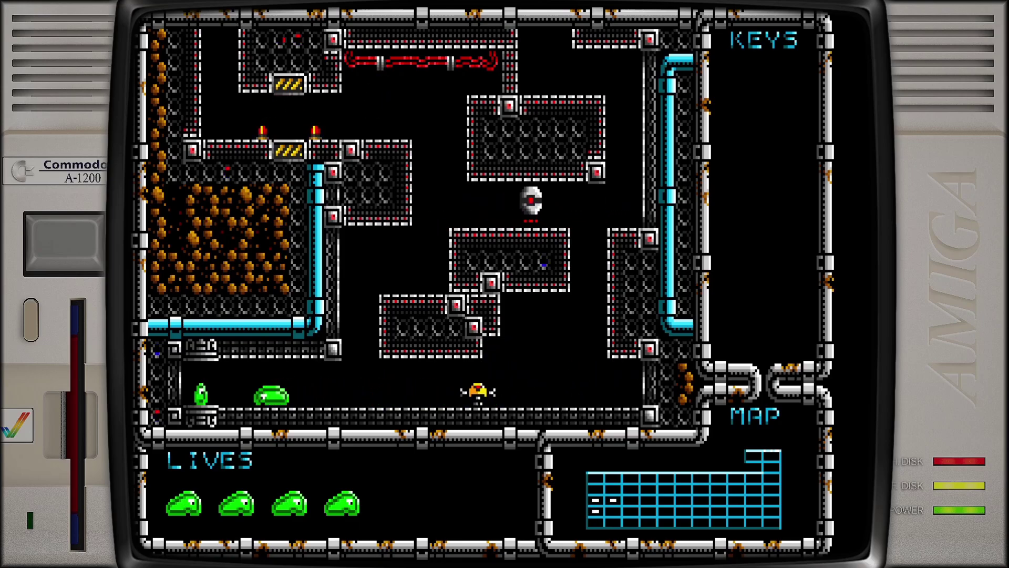
key("Up")
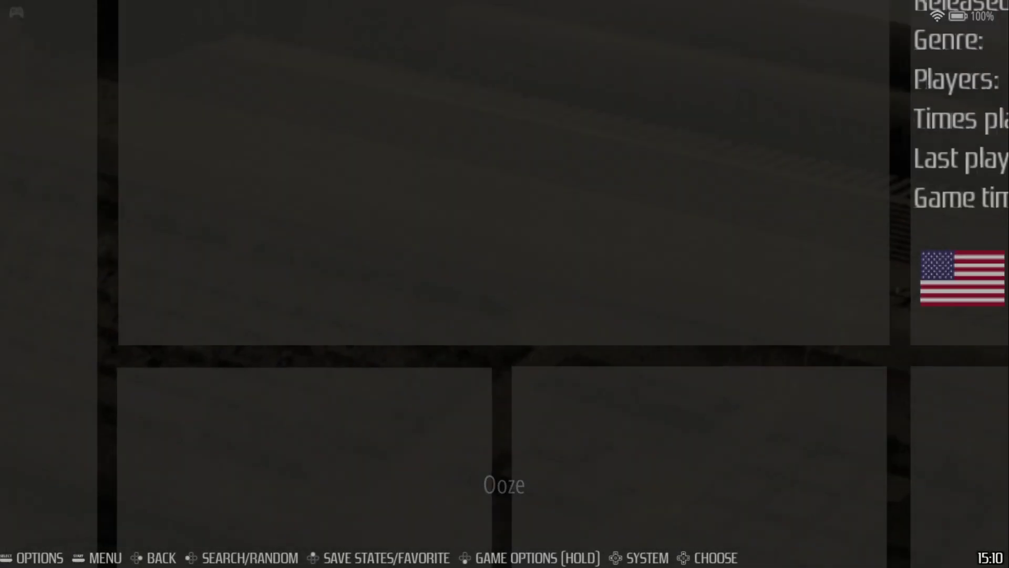
View the game list's view options and the advanced game options of Zool_v1.3 without changing anything
key("F2")
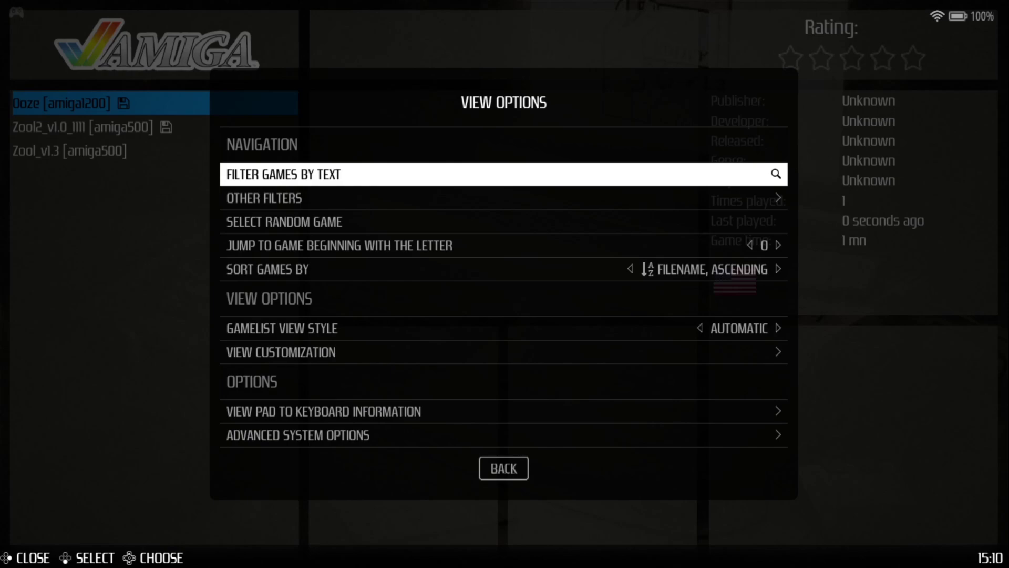
key("Escape")
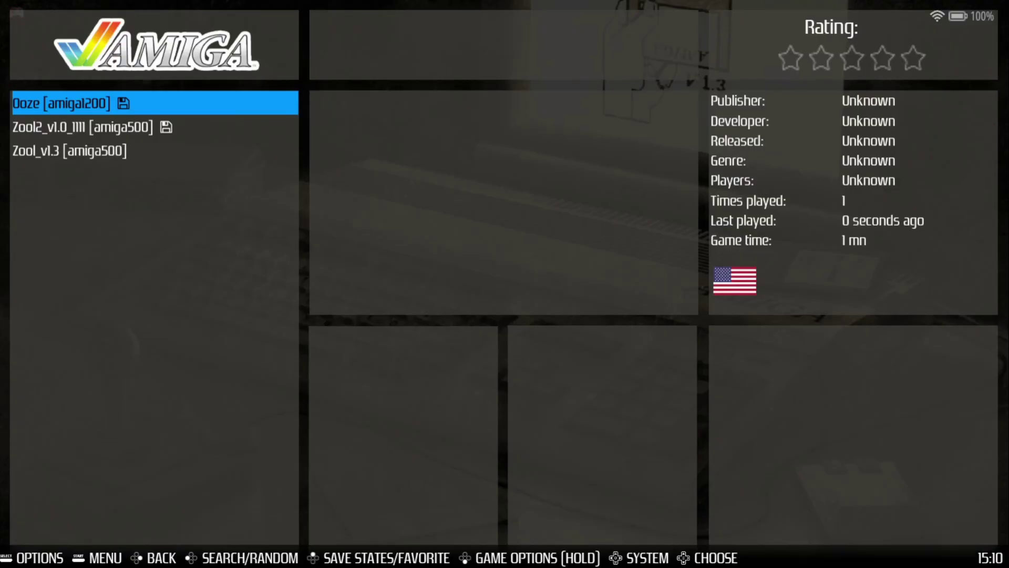
key("Down")
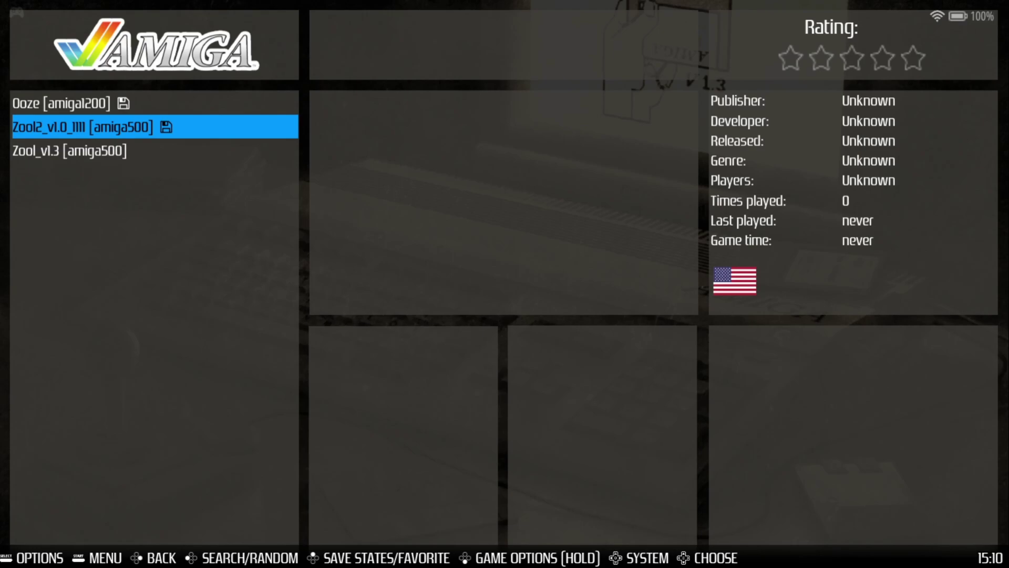
key("Down")
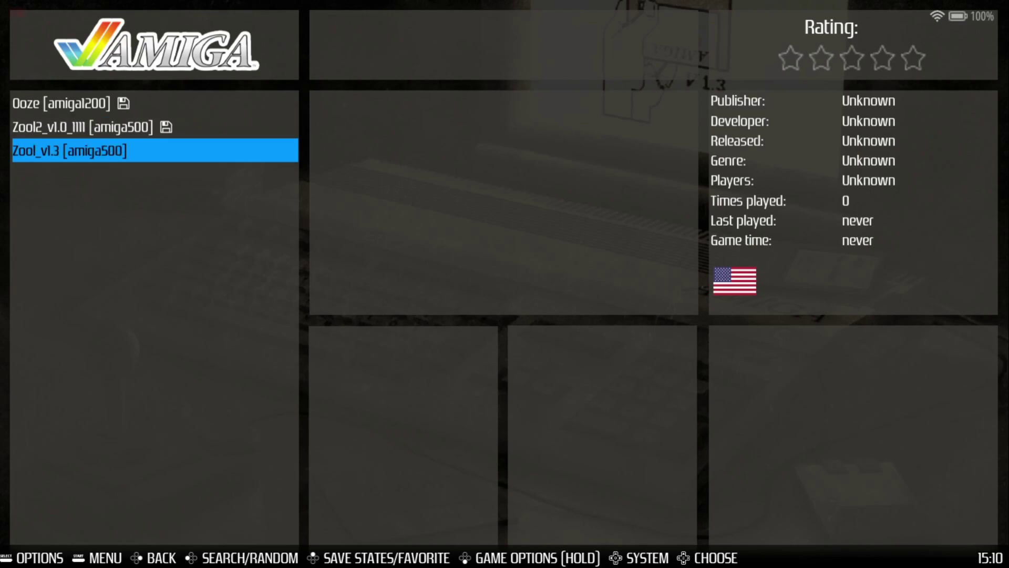
key("Return")
key("Down")
key("Down")
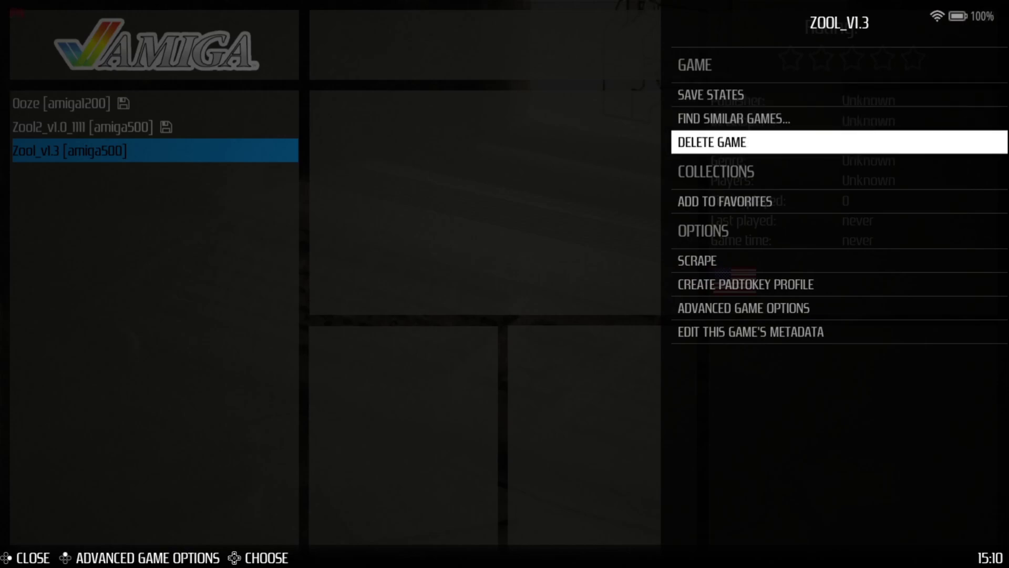
key("Down")
key("Down")
key("Down")
key("Down")
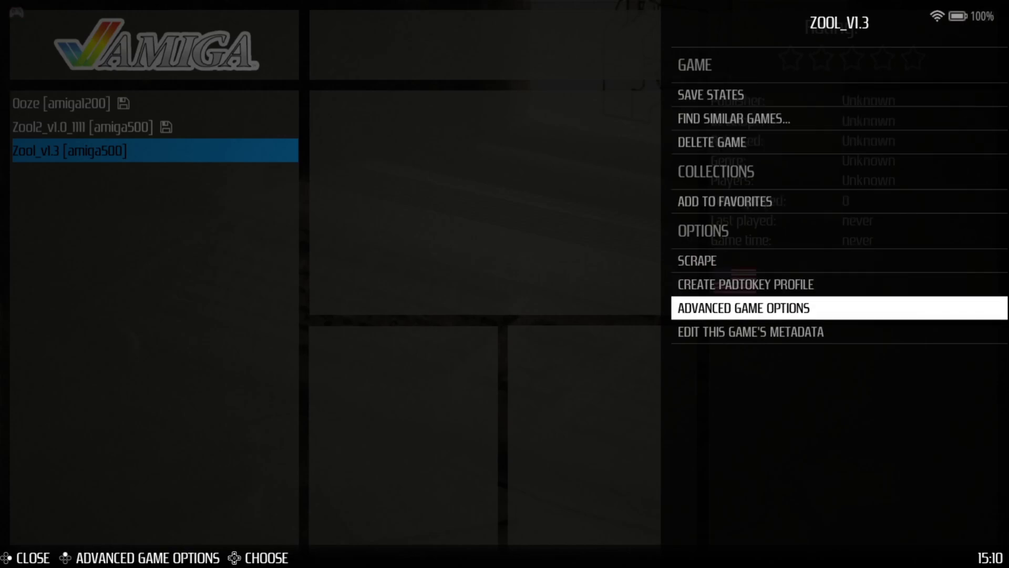
key("Return")
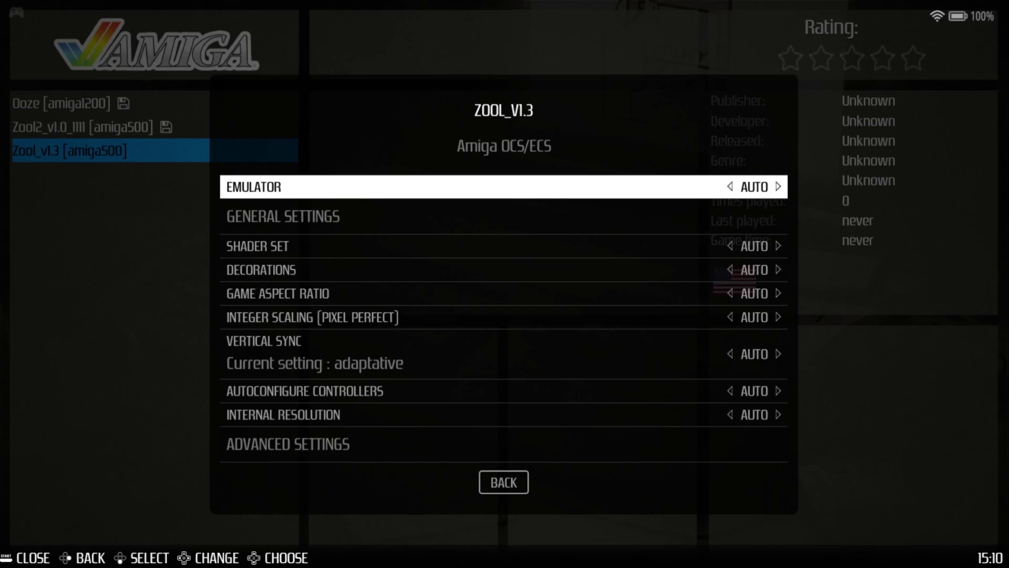
key("Escape")
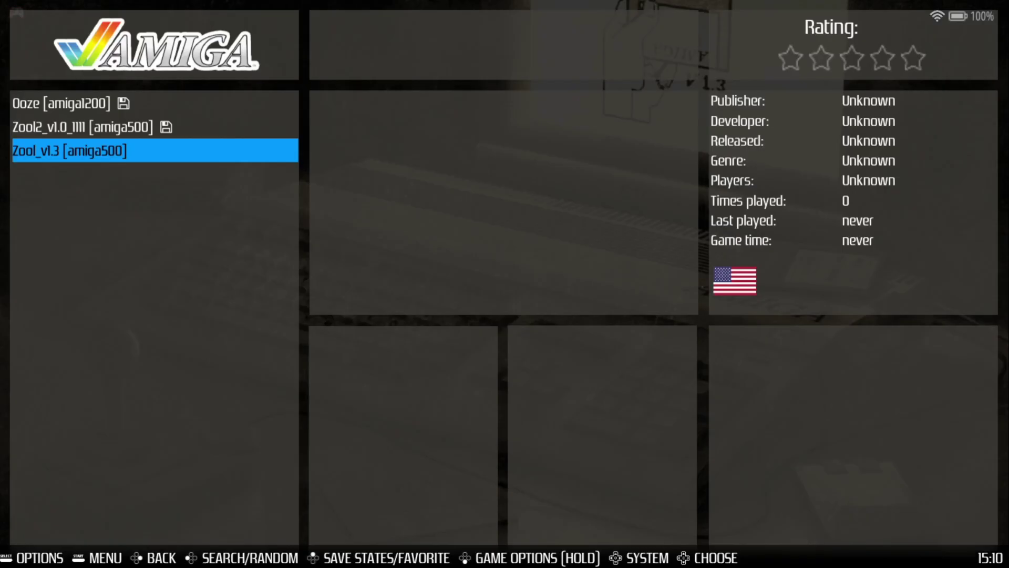
Glance at the game menu of Zool2_v1.0_1111, return to Zool_v1.3 [amiga500] and launch it into the first level
key("Up")
key("Return")
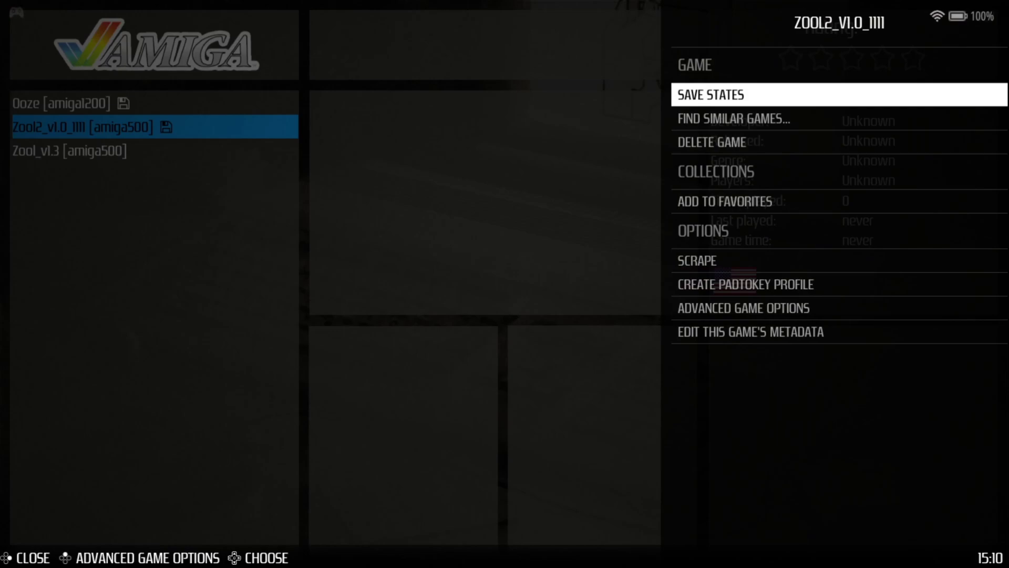
key("Escape")
key("Down")
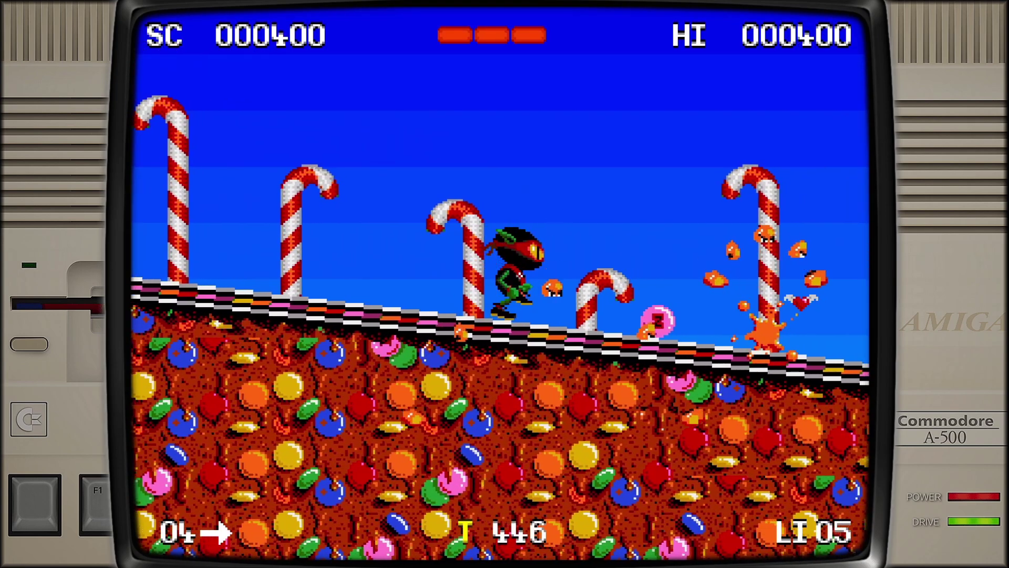
Run Zool down the candy-cane slope, jumping and shooting past the Chupa Chups signs, up onto the raised ledge with lollipops
key("Right")
key("Up")
key("Control_R")
key("Right")
key("Up")
key("Control_R")
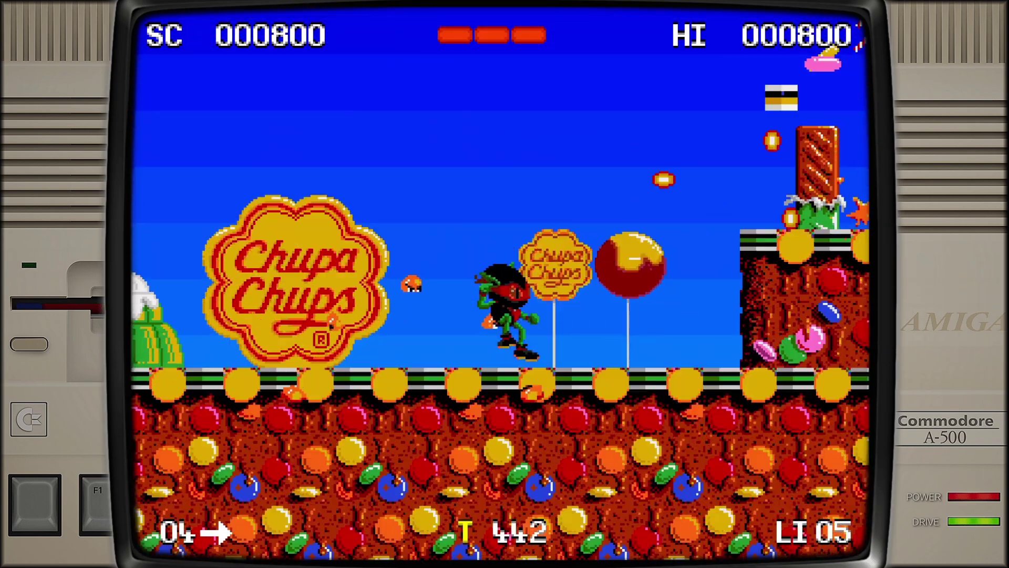
key("Right")
key("Control_R")
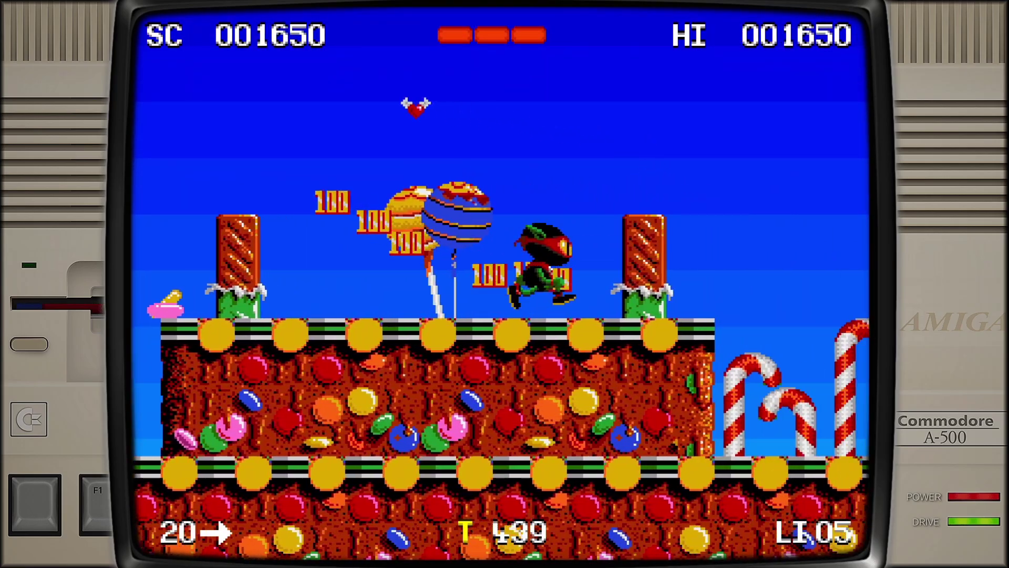
Jump Zool off the raised ledge, climb the tall candy wall and cross its top past the Chupa Chups sign
key("Up")
key("Up")
key("Left")
key("Control_R")
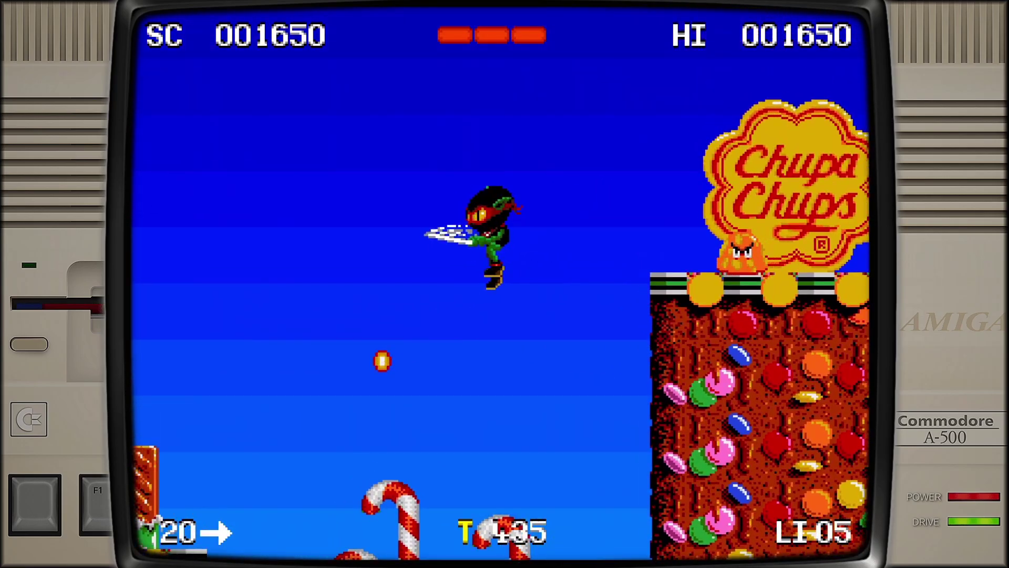
key("Right")
key("Control_R")
key("Right")
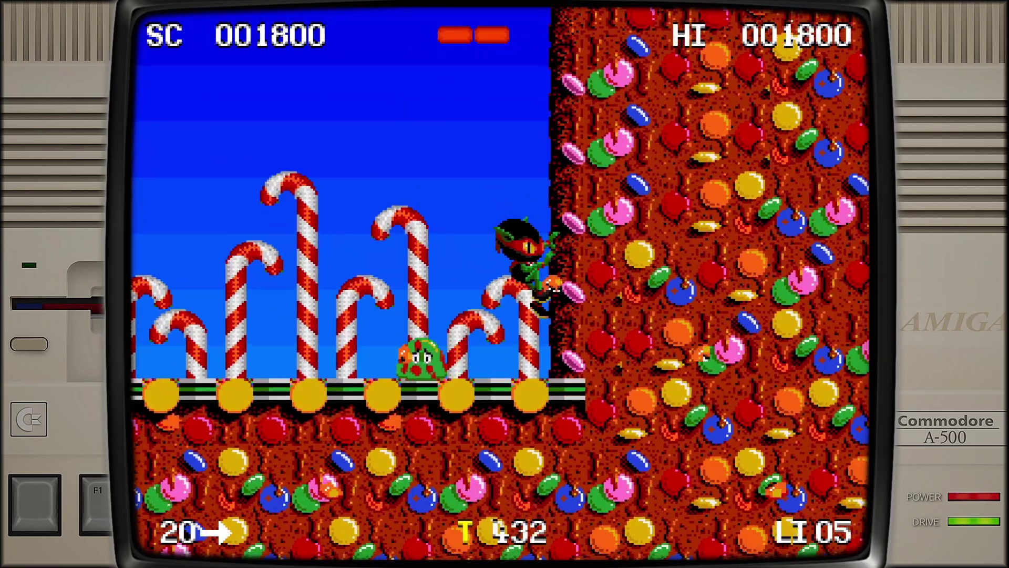
key("Up")
key("Control_R")
key("Right")
key("Control_R")
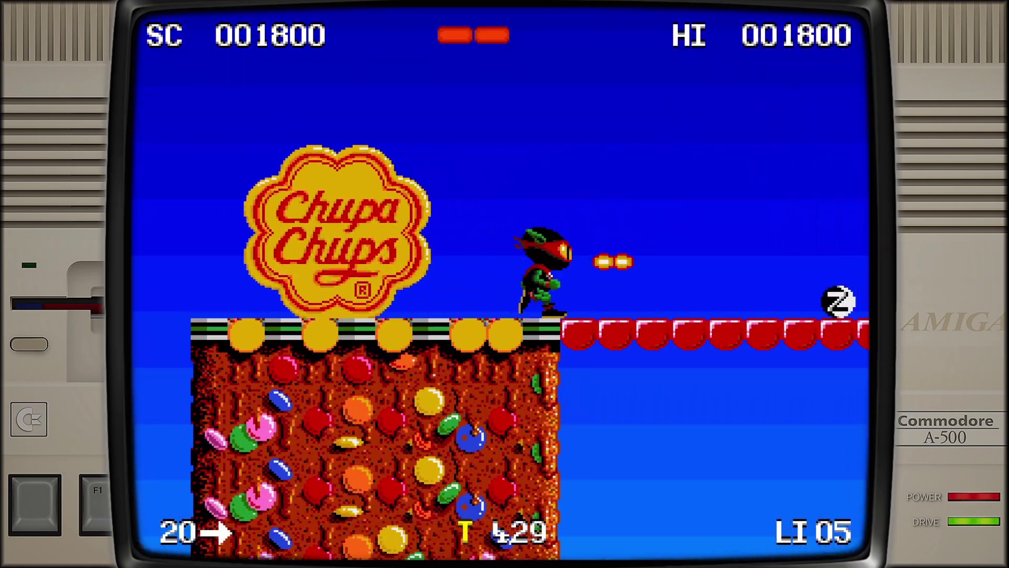
Cross the red candy bridge with Zool to the HIT sign at the foot of the next candy wall
key("Up")
key("Left")
key("Up")
key("Right")
key("Control_R")
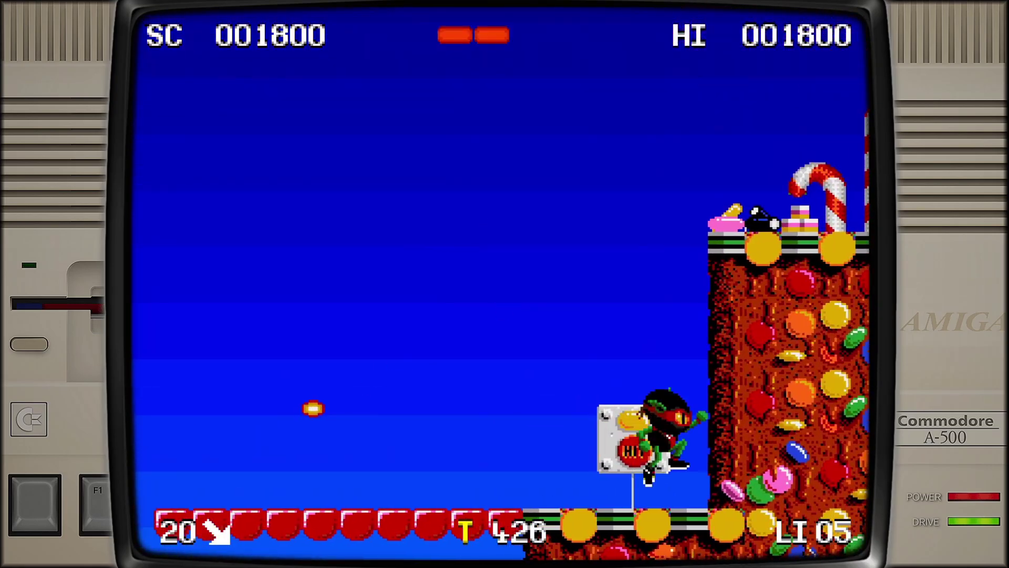
key("Up")
key("Left")
key("Control_R")
key("Up")
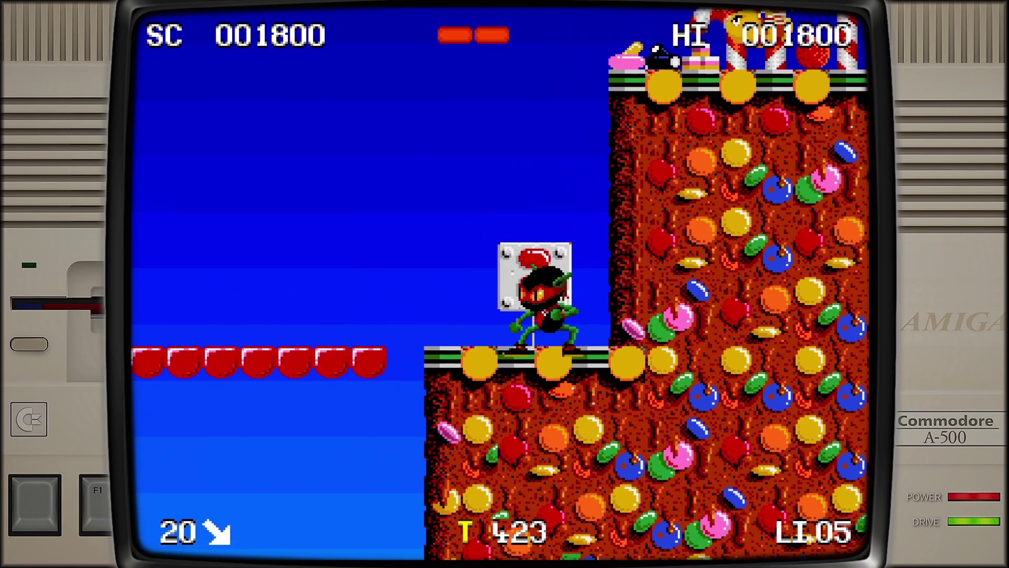
Climb Zool to the candy-cane ledge, attack the wasps and continue right onto the green block beside the red one
key("Control_R")
key("Right")
key("Control_R")
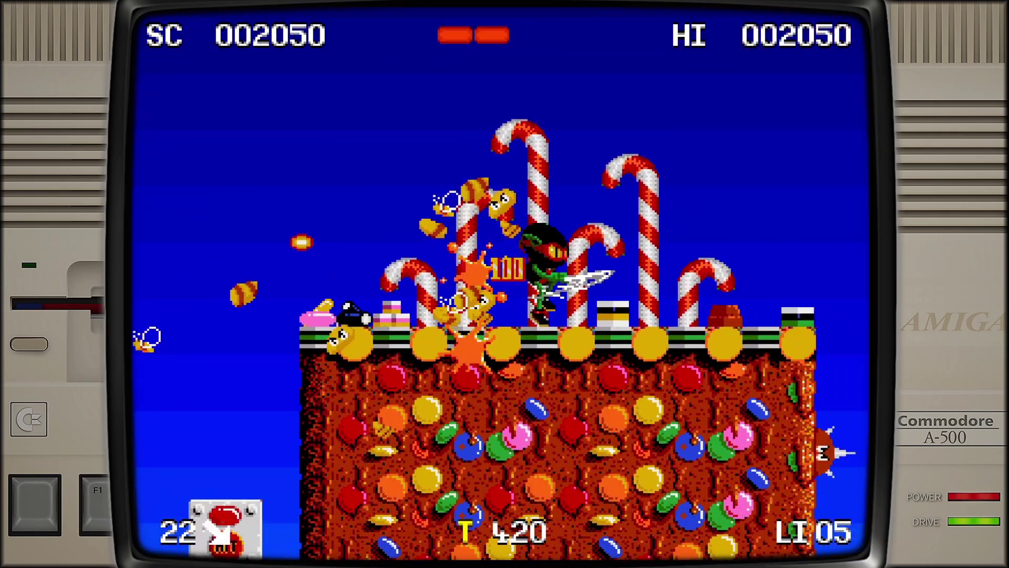
key("Up")
key("Up")
key("Right")
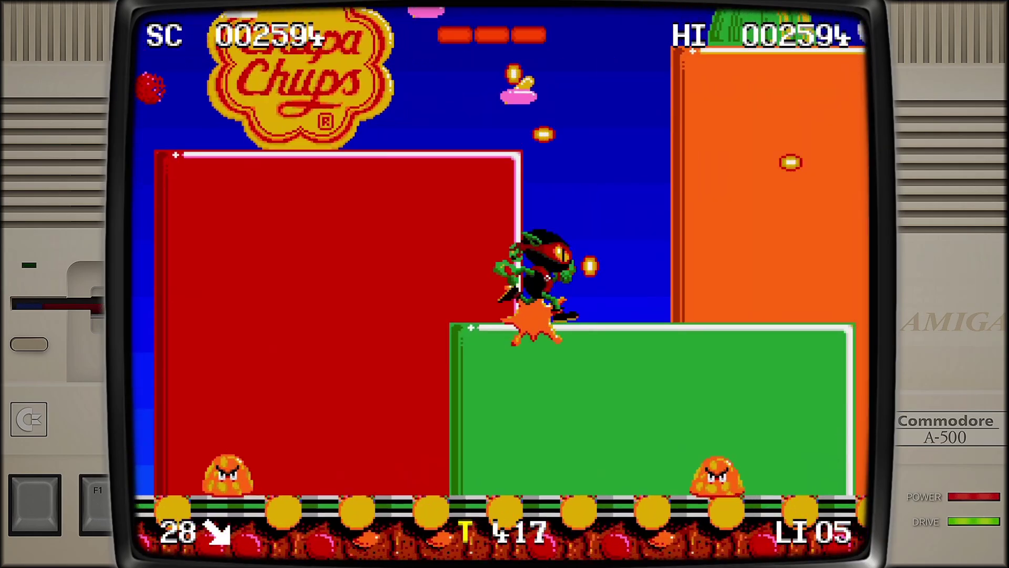
Jump Zool up from the green block onto the red block and collect the sweets around its Chupa Chups sign
key("Control_R")
key("Left")
key("Control_R")
key("Up")
key("Left")
key("Control_R")
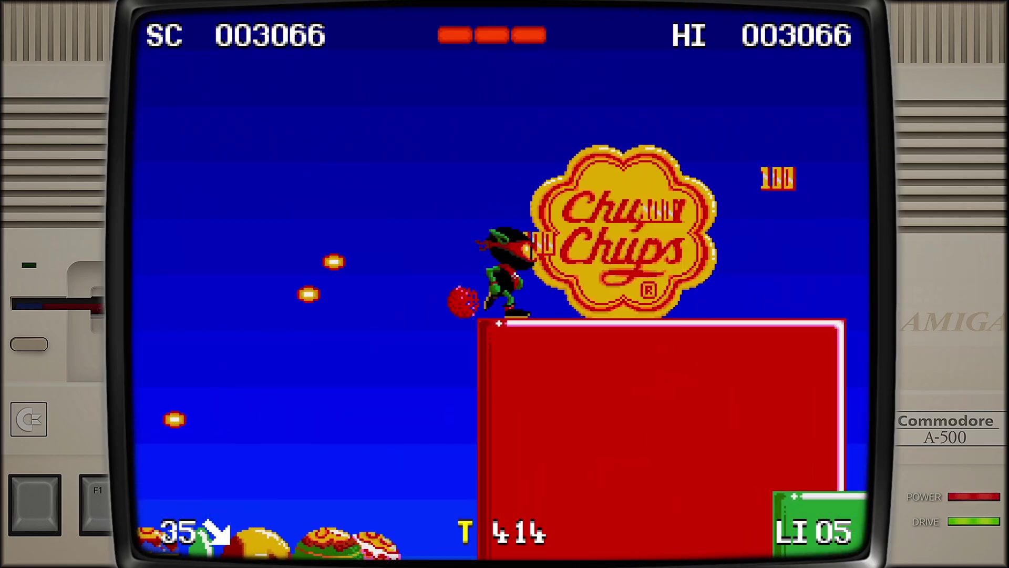
Jump Zool from the red block to the floating twisted candy platform and on towards the pink spiked wagon
key("Control_R")
key("Up")
key("Right")
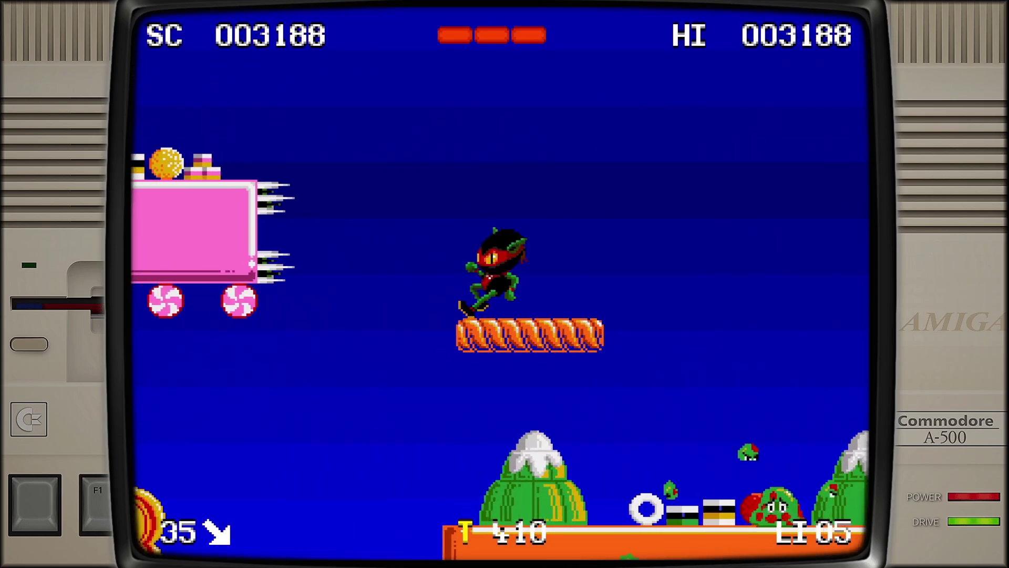
key("Left")
key("Control_R")
key("Left")
key("Up")
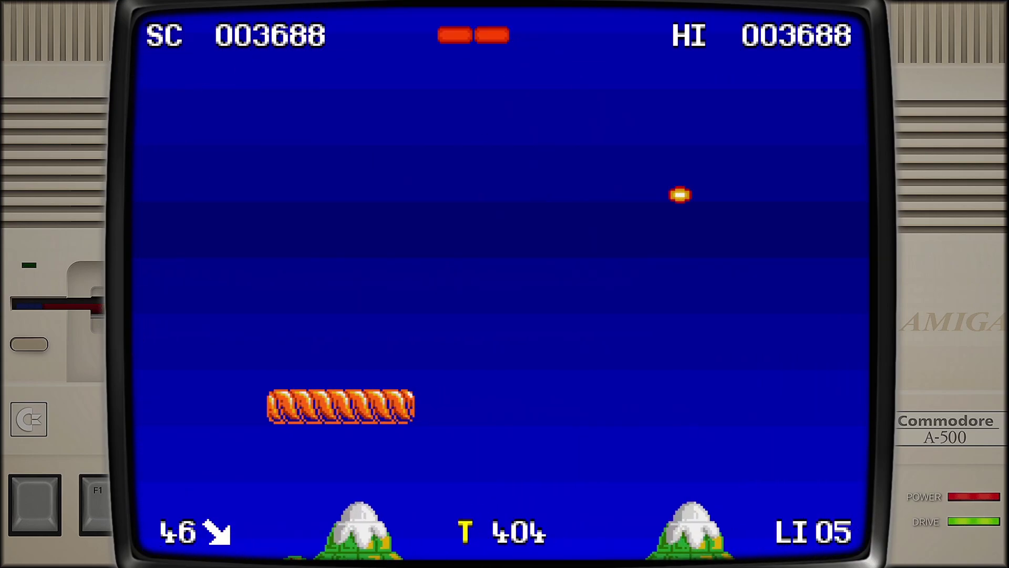
Jump Zool right over the striped candy slope through the wasps and quit Zool_v1.3 to the game list
key("Right")
key("Up")
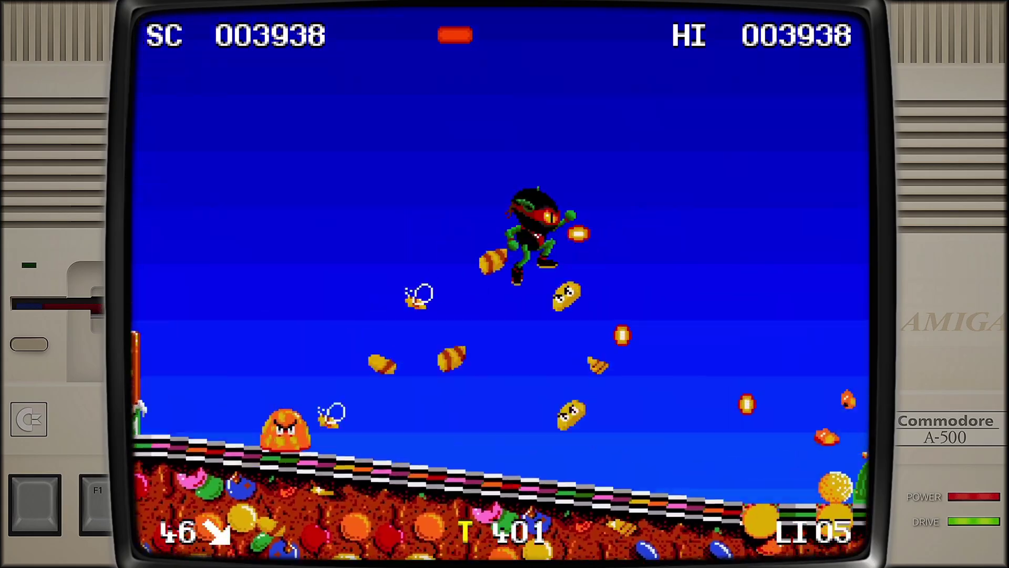
key("Escape")
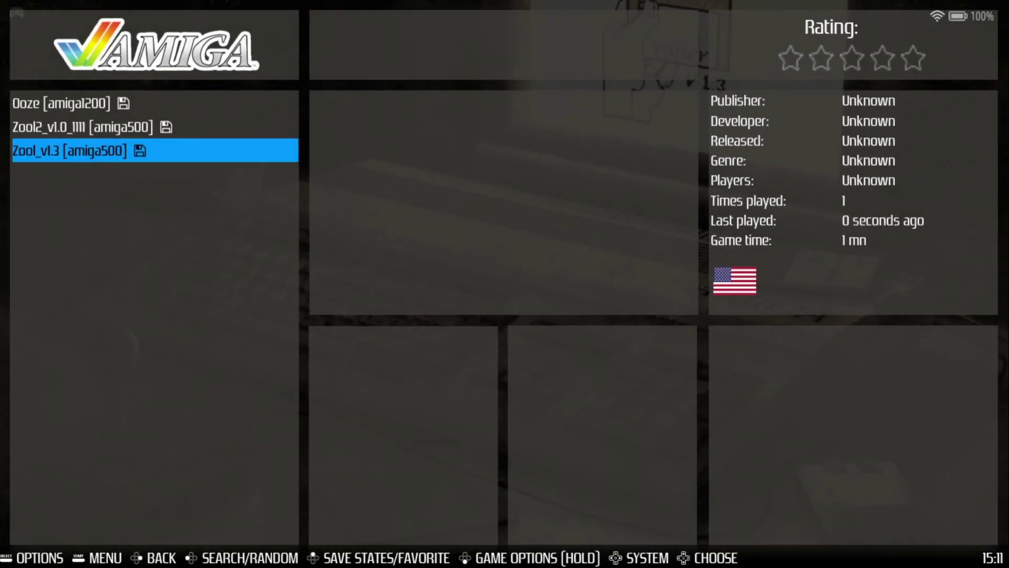
Open the advanced game options for Zool2_v1.0_1111 [amiga500]
key("Up")
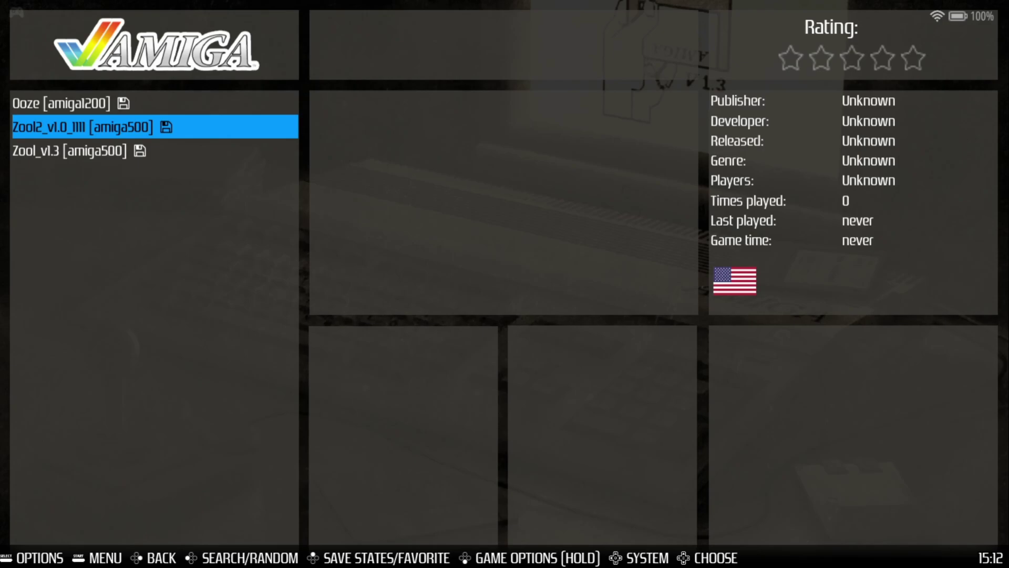
key("Return")
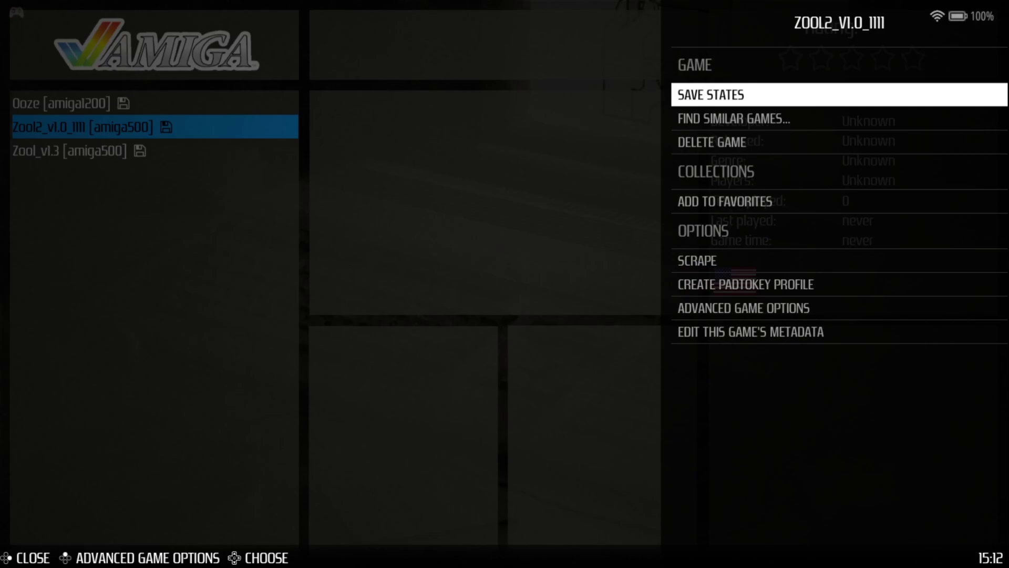
key("Down")
key("Down")
key("Down")
key("Down")
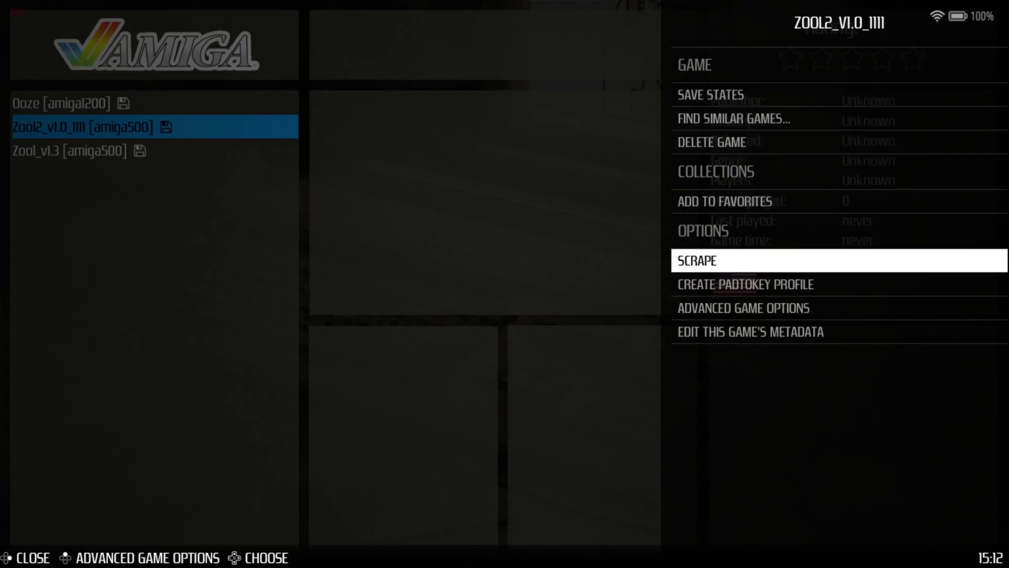
key("Down")
key("Down")
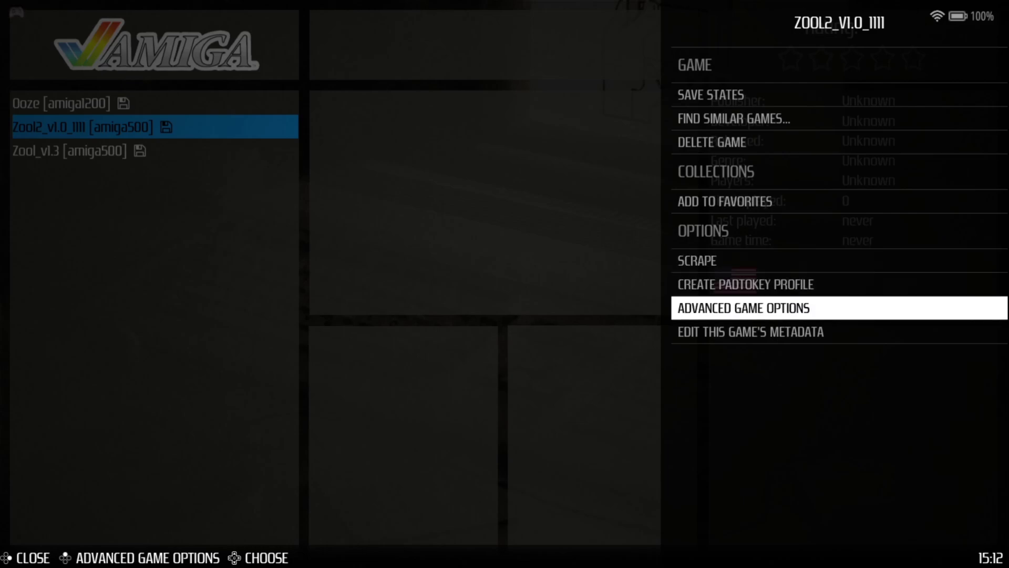
key("Return")
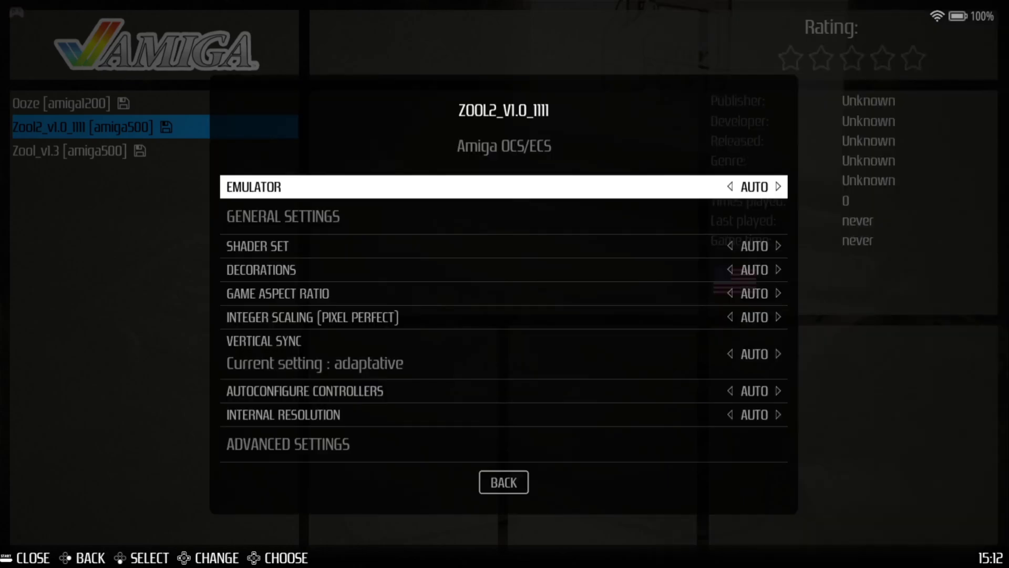
Set the shader set for Zool2_v1.0_1111 to Curvature
key("Down")
key("Down")
key("Up")
key("Return")
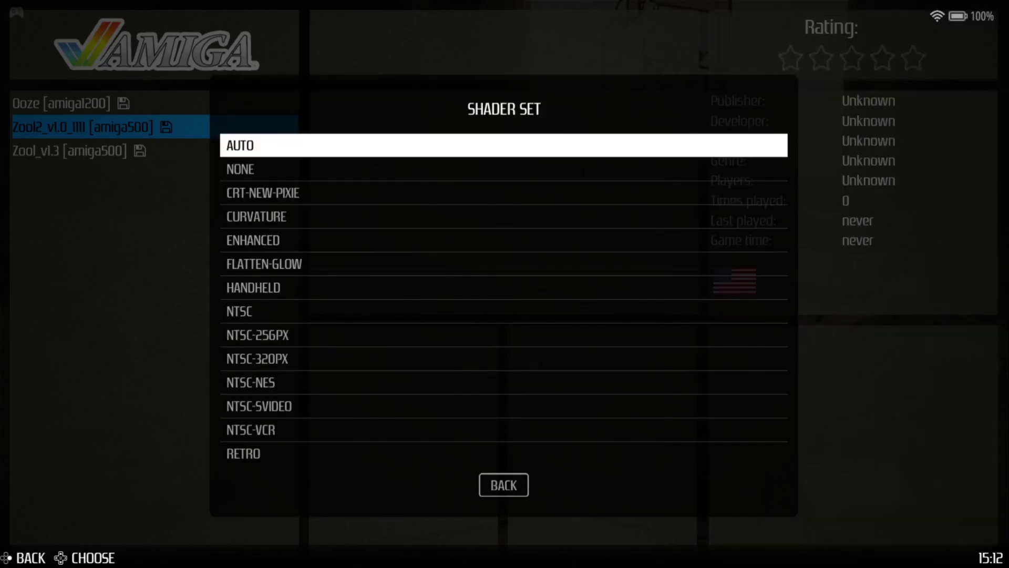
key("Down")
key("Down")
key("Down")
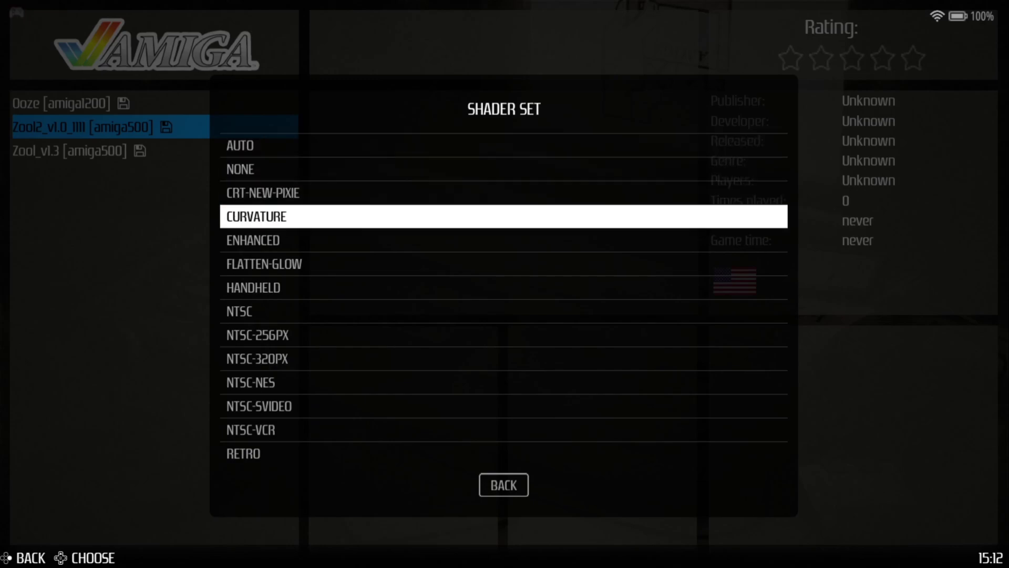
key("Return")
key("Down")
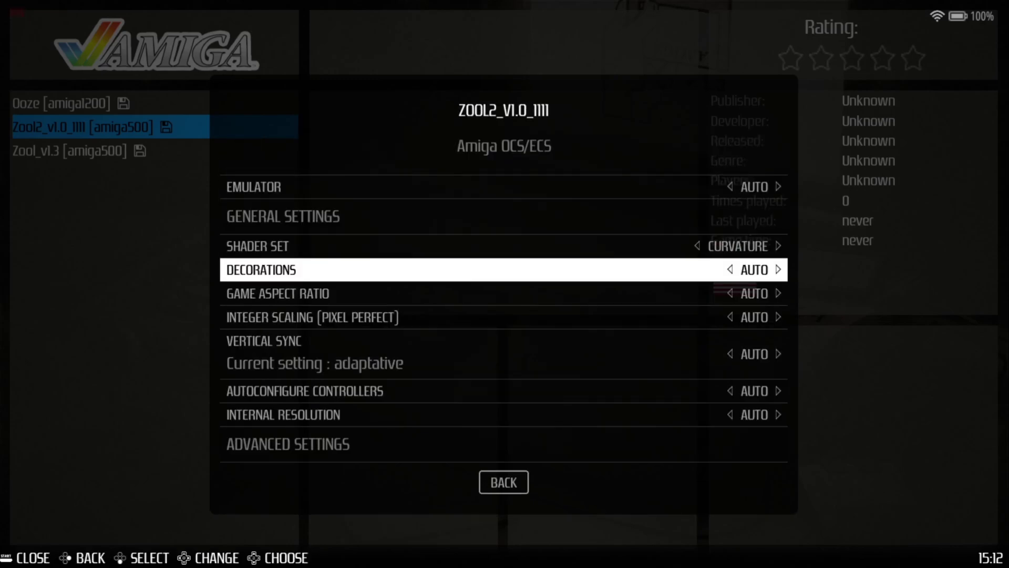
Set the decorations for Zool2_v1.0_1111 to None
key("Return")
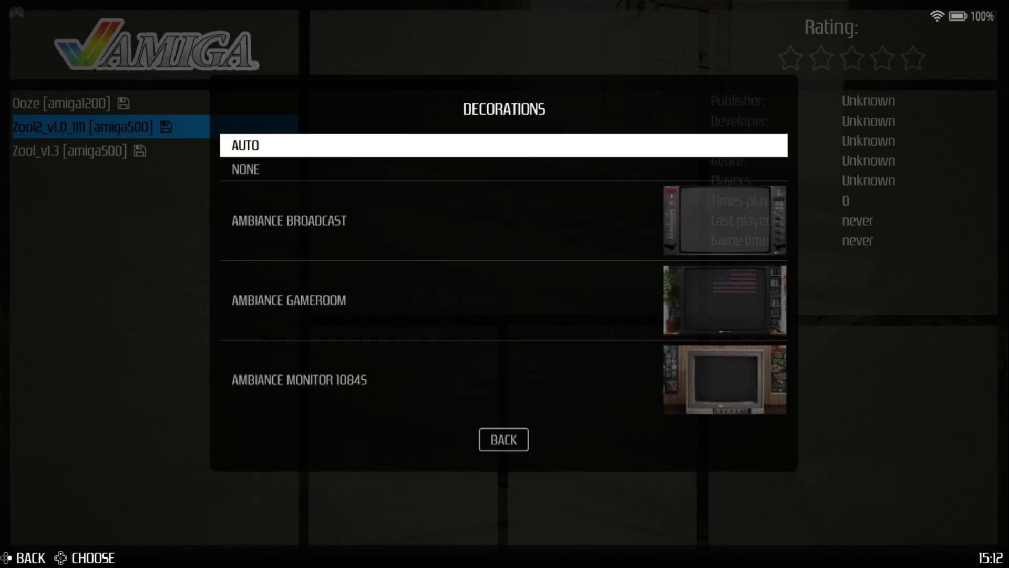
key("Up")
key("Up")
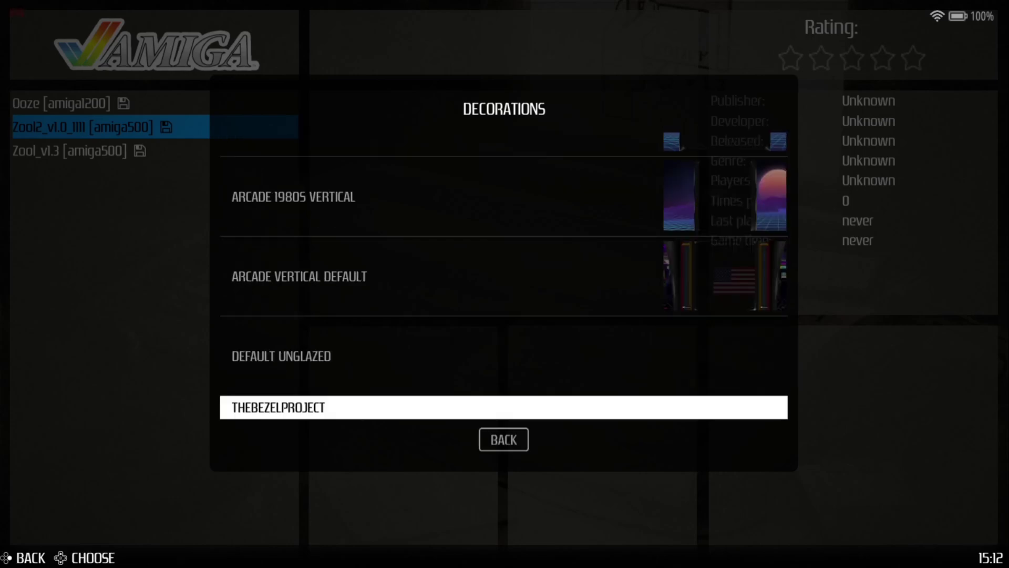
key("Down")
key("Down")
key("Return")
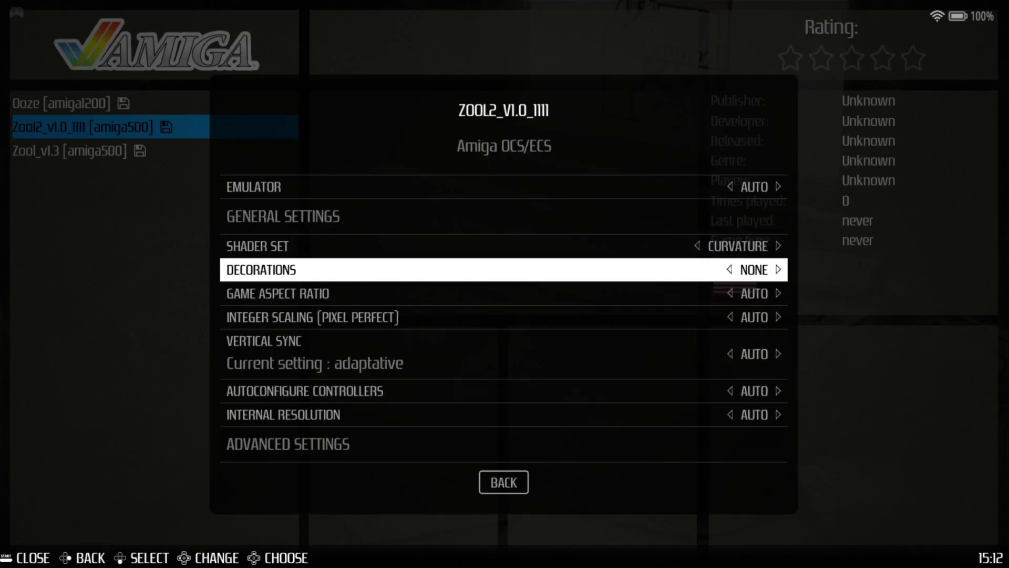
Set the game aspect ratio for Zool2_v1.0_1111 to 16/9
key("Down")
key("Return")
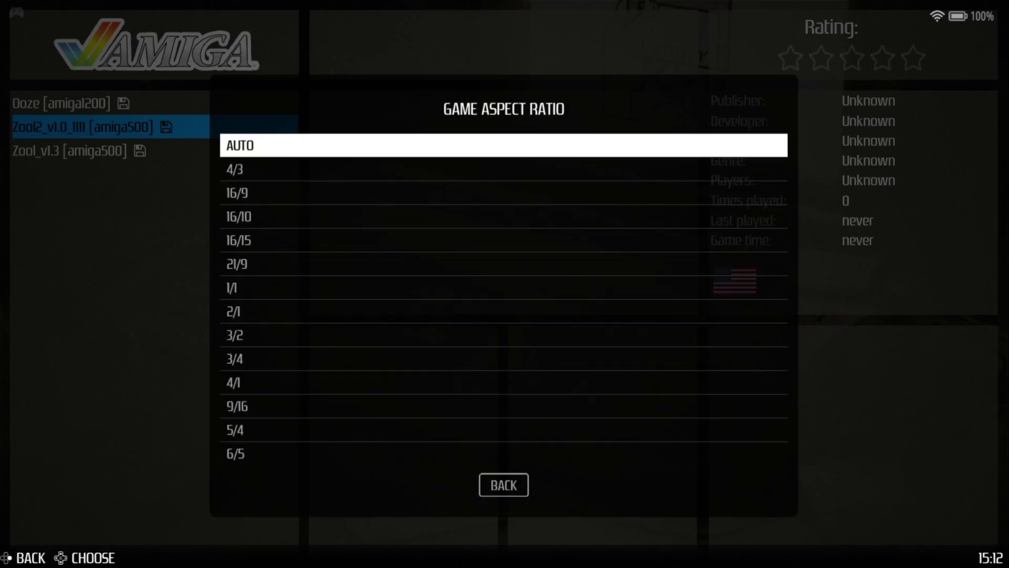
key("Down")
key("Down")
key("Return")
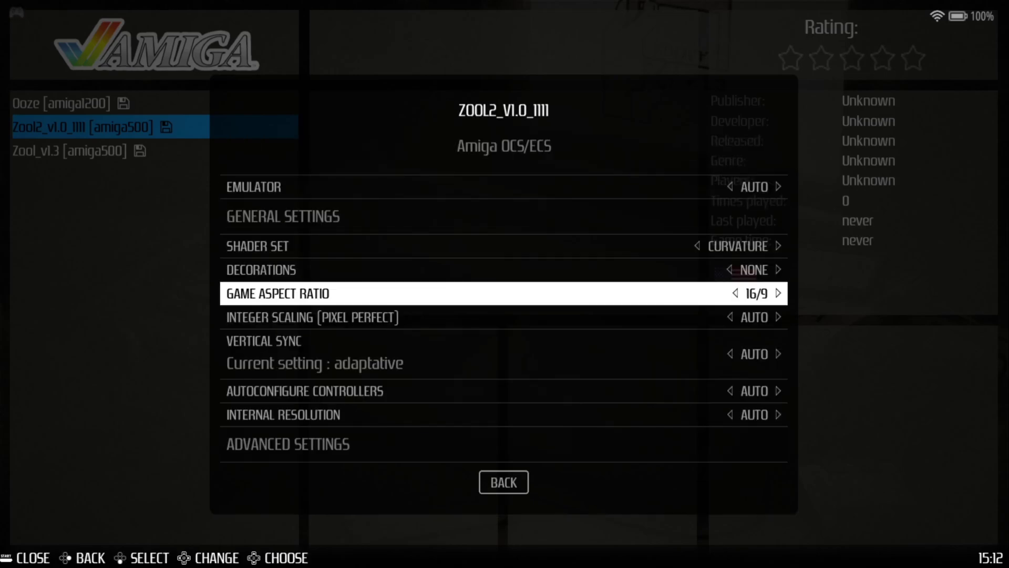
Set vertical sync for Zool2_v1.0_1111 to Yes
key("Down")
key("Down")
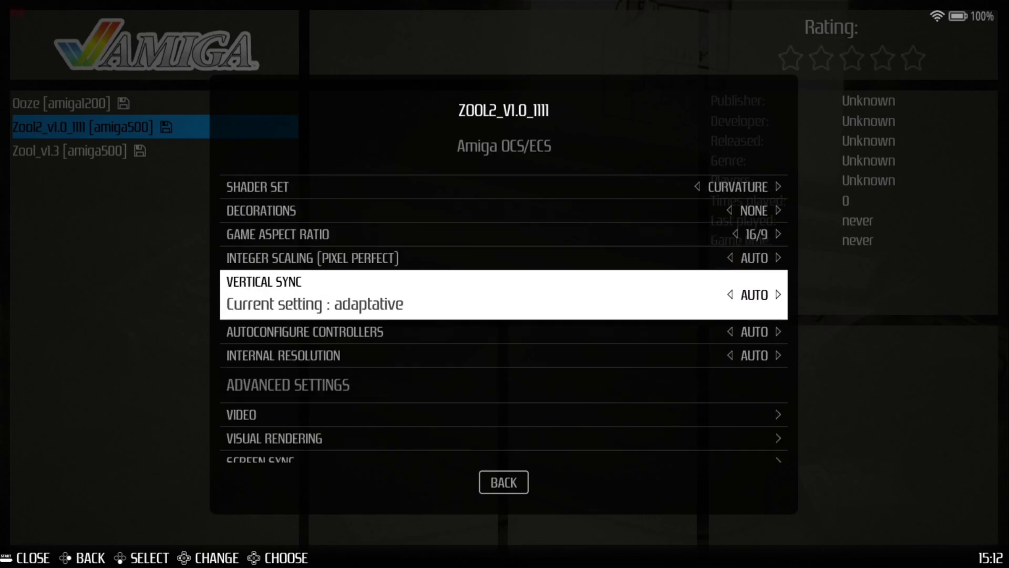
key("Return")
key("Down")
key("Down")
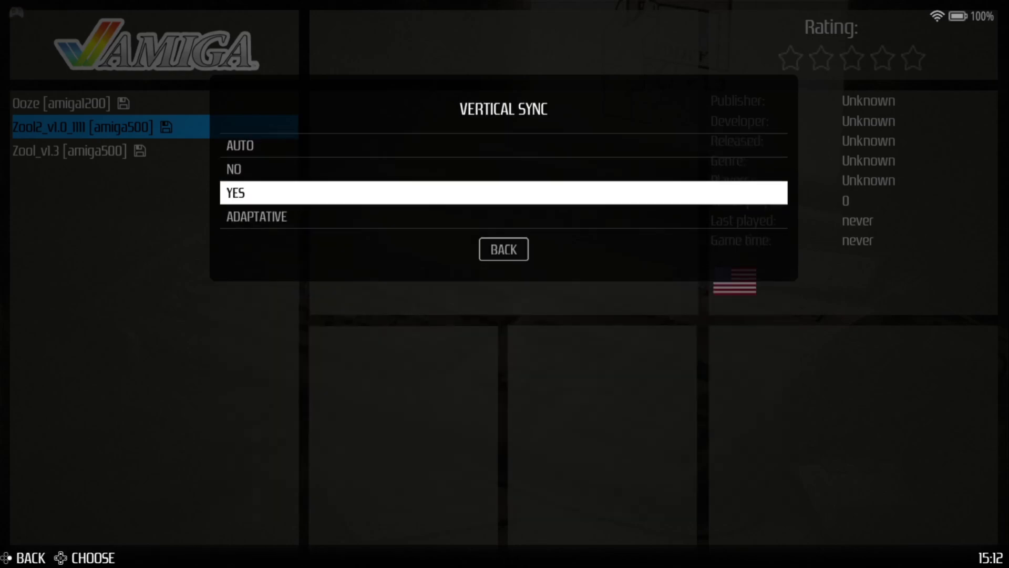
key("Return")
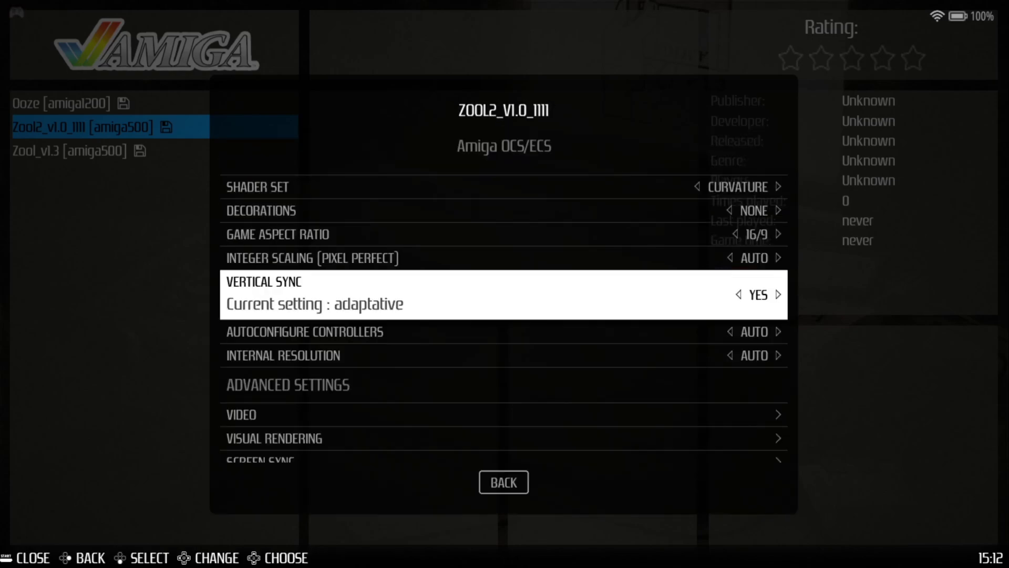
Set the internal resolution for Zool2_v1.0_1111 to 1440p
key("Down")
key("Down")
key("Return")
key("Down")
key("Down")
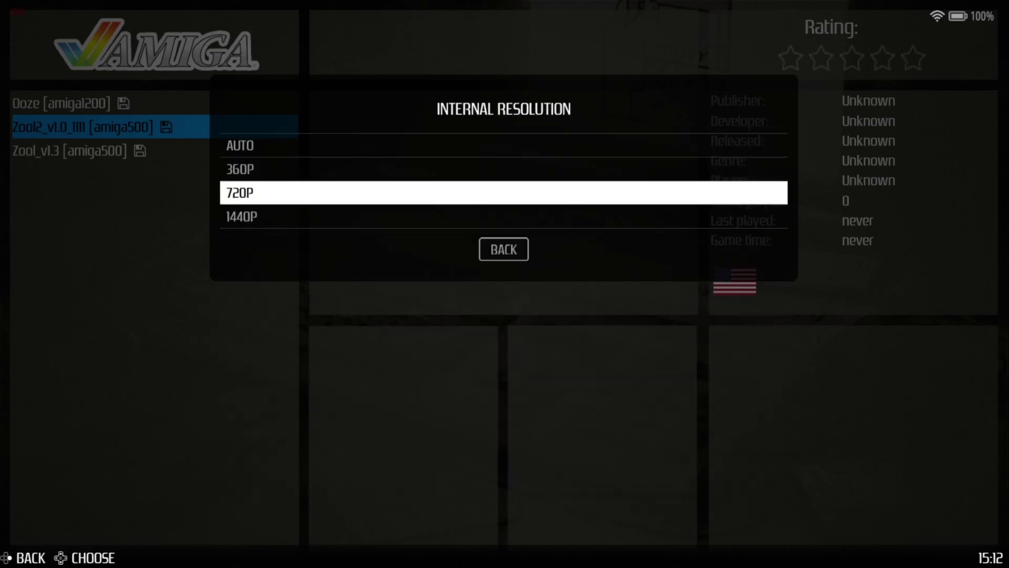
key("Down")
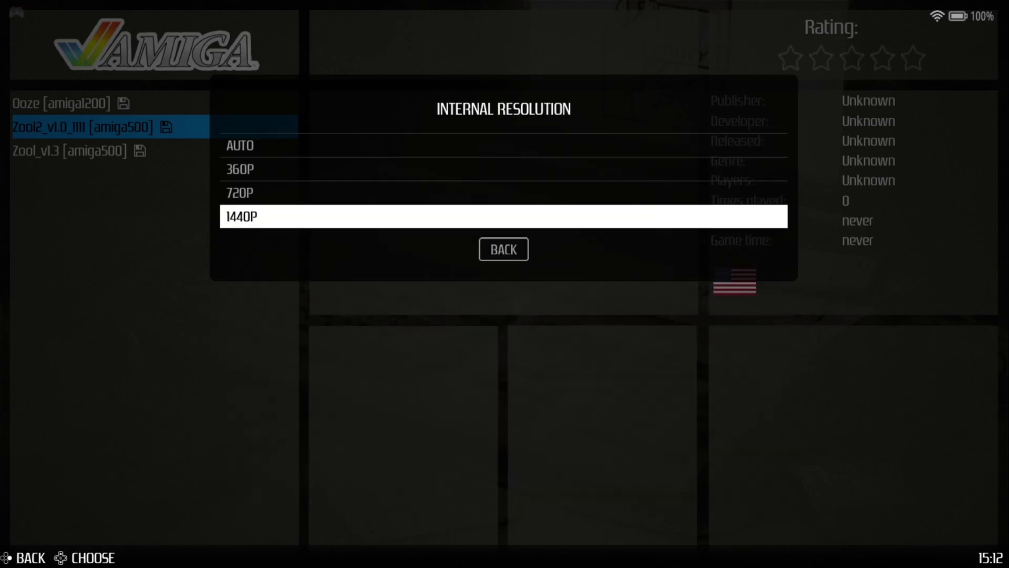
key("Return")
Turn on Smooth Games (Bilinear Filtering) in the visual rendering settings of Zool2_v1.0_1111
key("Down")
key("Down")
key("Return")
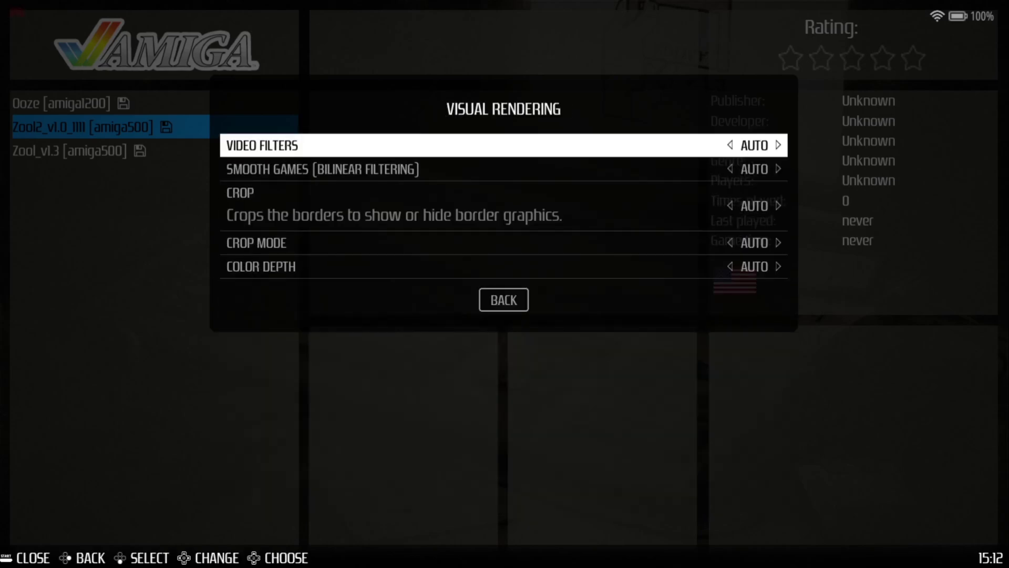
key("Down")
key("Return")
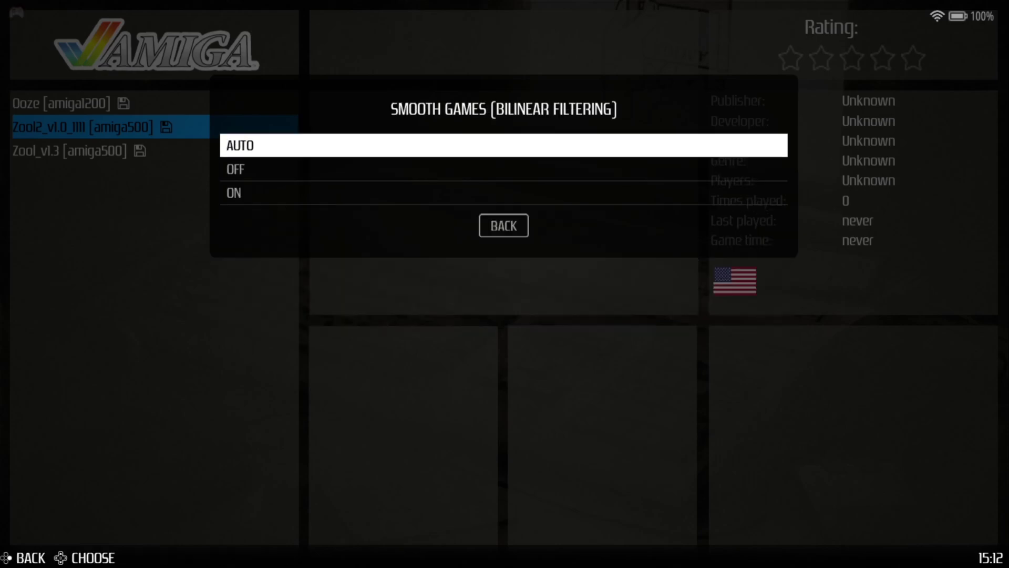
key("Up")
key("Return")
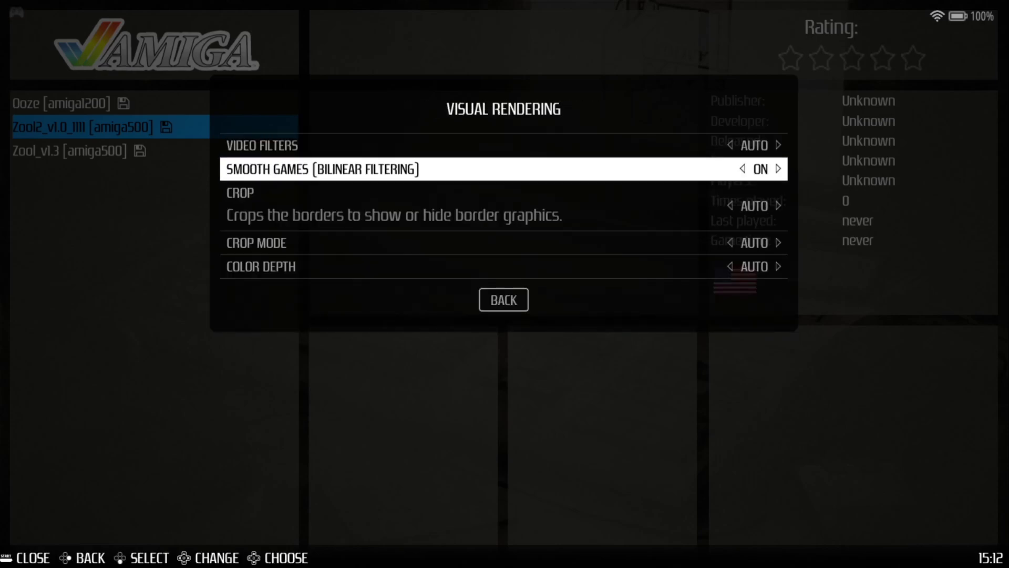
Set the color depth to 24 bit and return to the advanced game options of Zool2_v1.0_1111
key("Down")
key("Down")
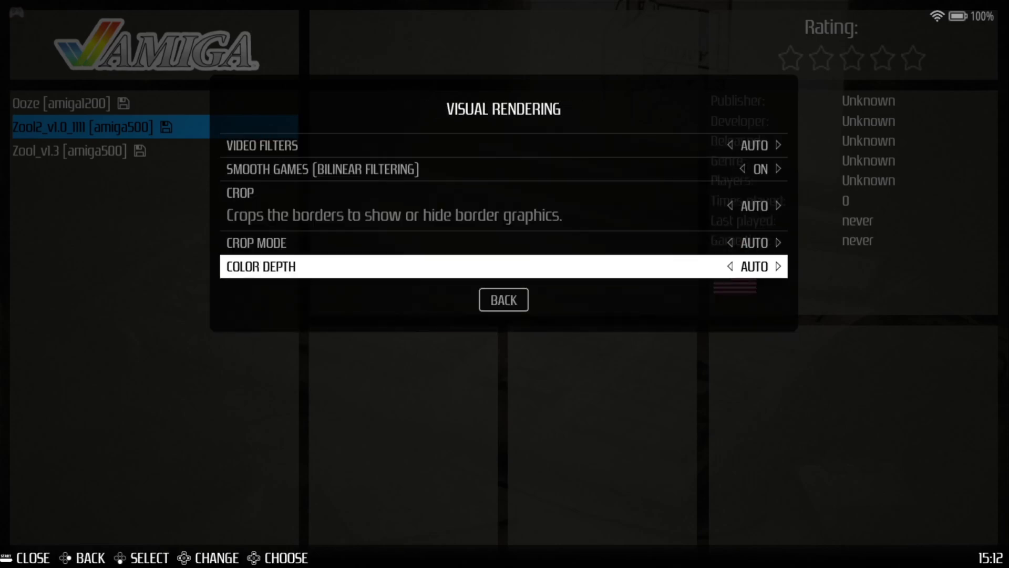
key("Return")
key("Down")
key("Down")
key("Return")
key("Escape")
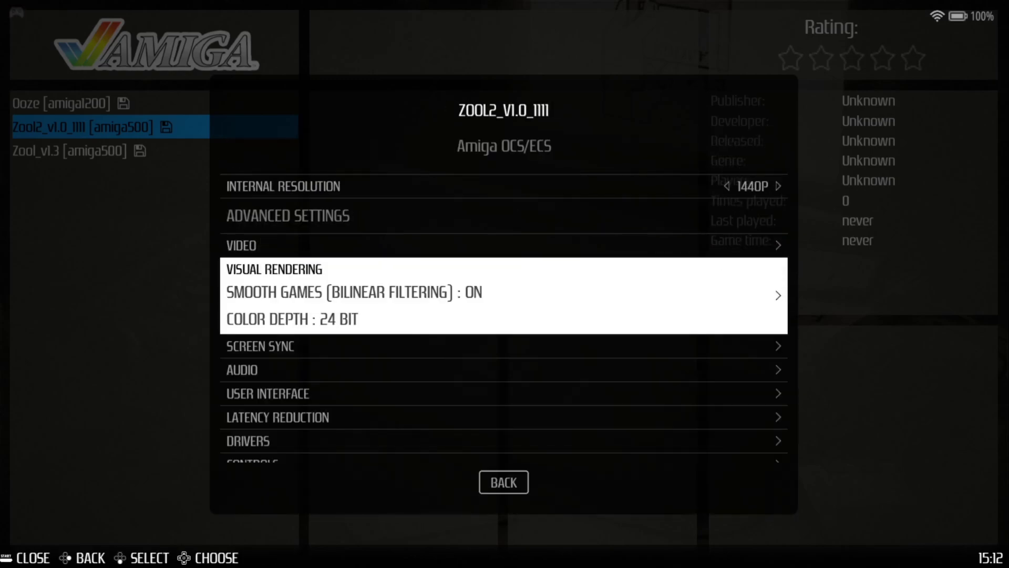
Open the Drivers settings in the advanced options of Zool2_v1.0_1111
key("Down")
key("Down")
key("Down")
key("Down")
key("Down")
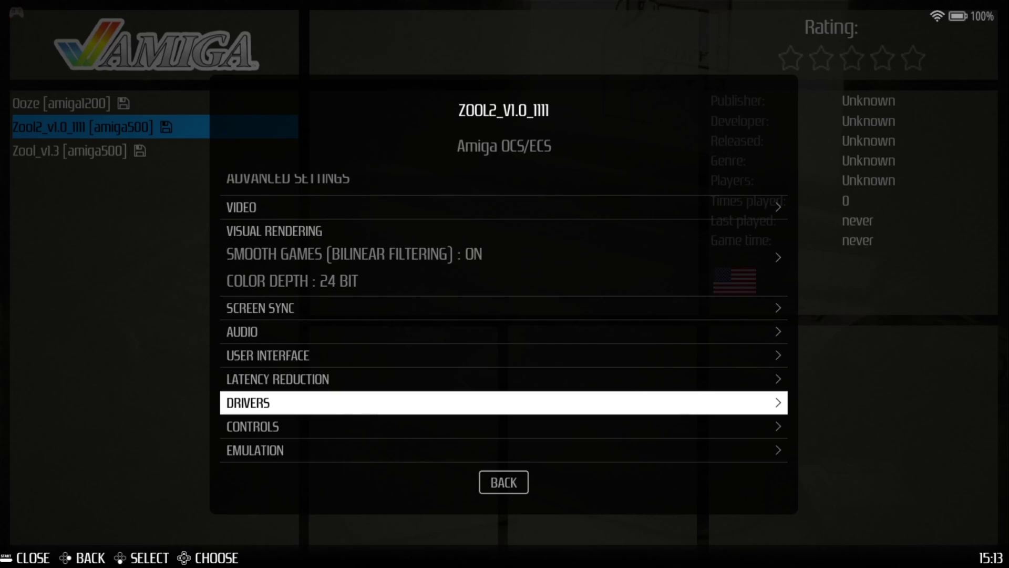
key("Return")
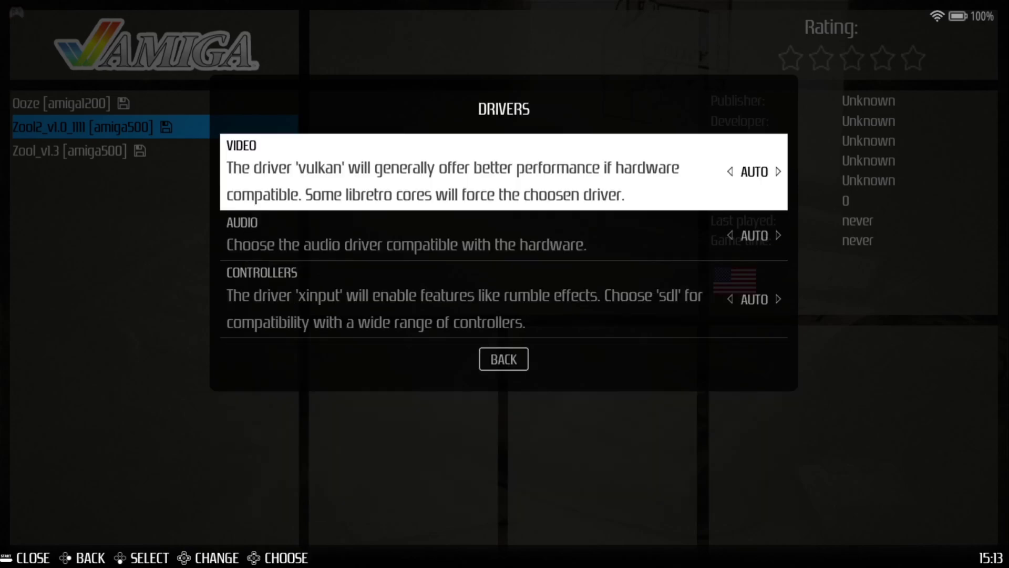
Examine the available video drivers from OpenGL to Vulkan, and close the game options back to the game list
key("Return")
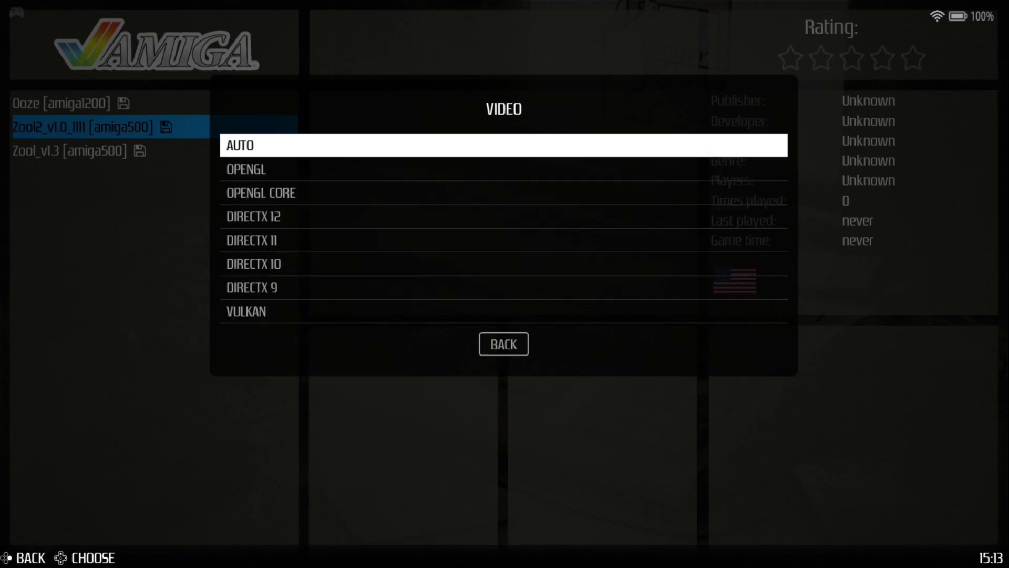
key("Down")
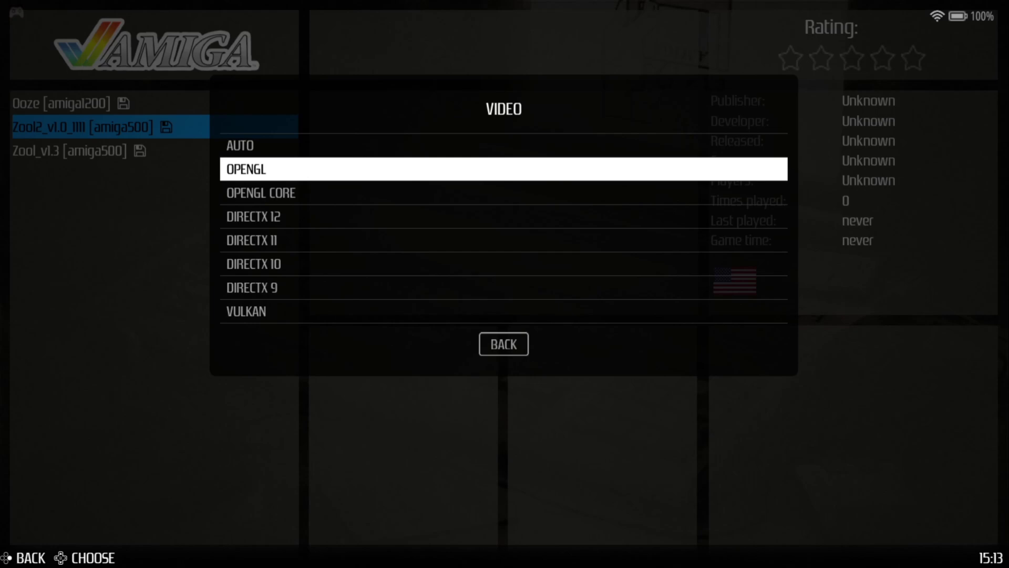
key("Up")
key("Up")
key("Up")
key("Up")
key("Up")
key("Down")
key("Down")
key("Down")
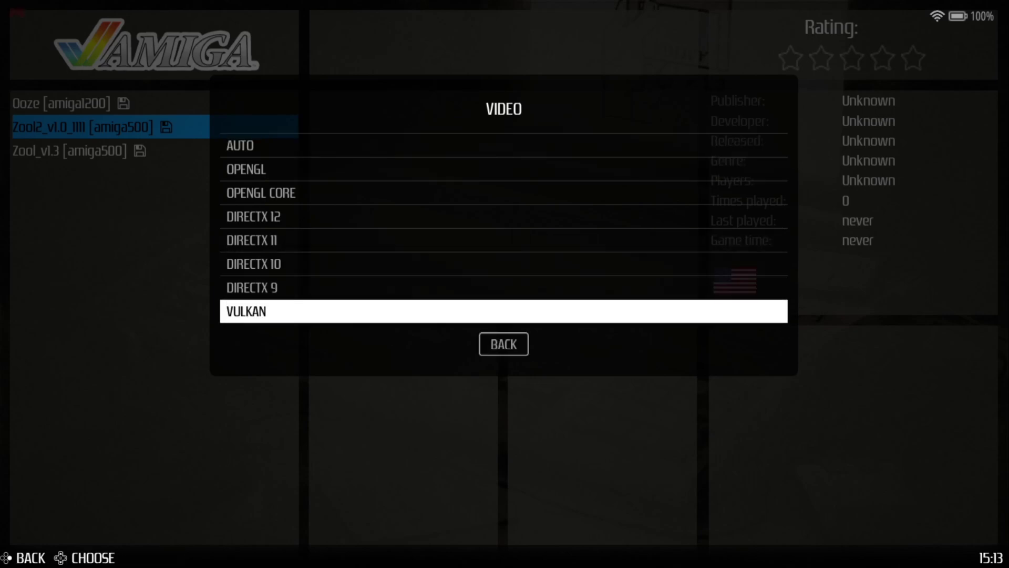
key("Down")
key("Down")
key("Escape")
key("Escape")
key("Escape")
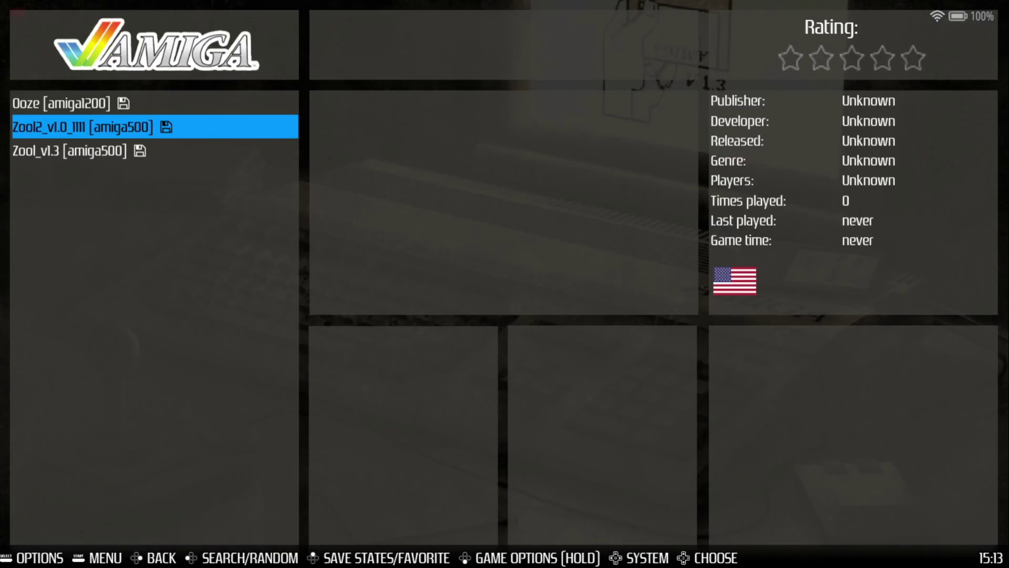
Launch Zool2_v1.0_1111 and jump Zool right through the opening level to test the new display settings
key("Return")
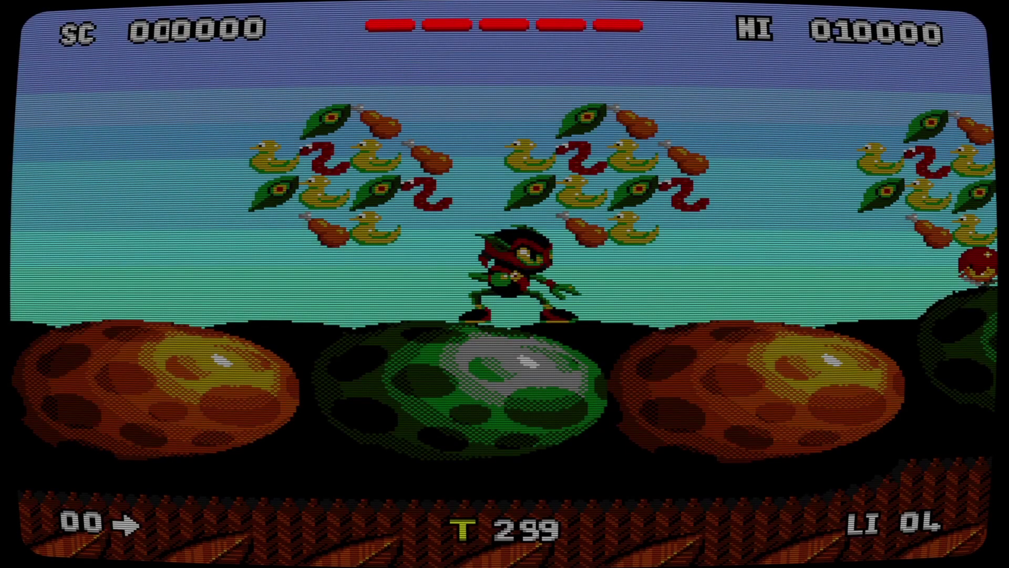
key("space")
key("Right")
key("space")
key("Up")
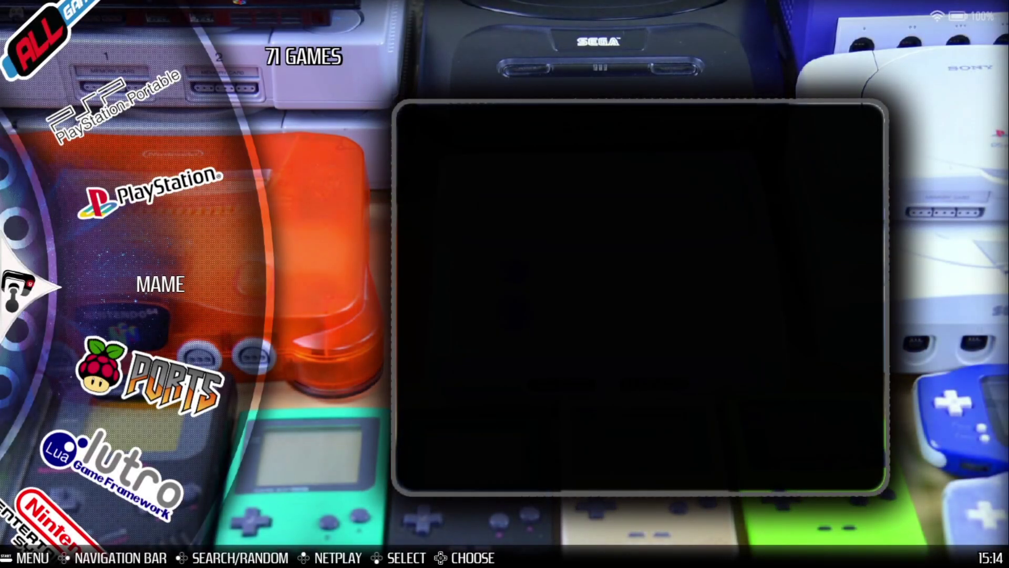
Go from MAME to Amiga CD32 in the system selection
key("Down")
key("Down")
key("Down")
key("Down")
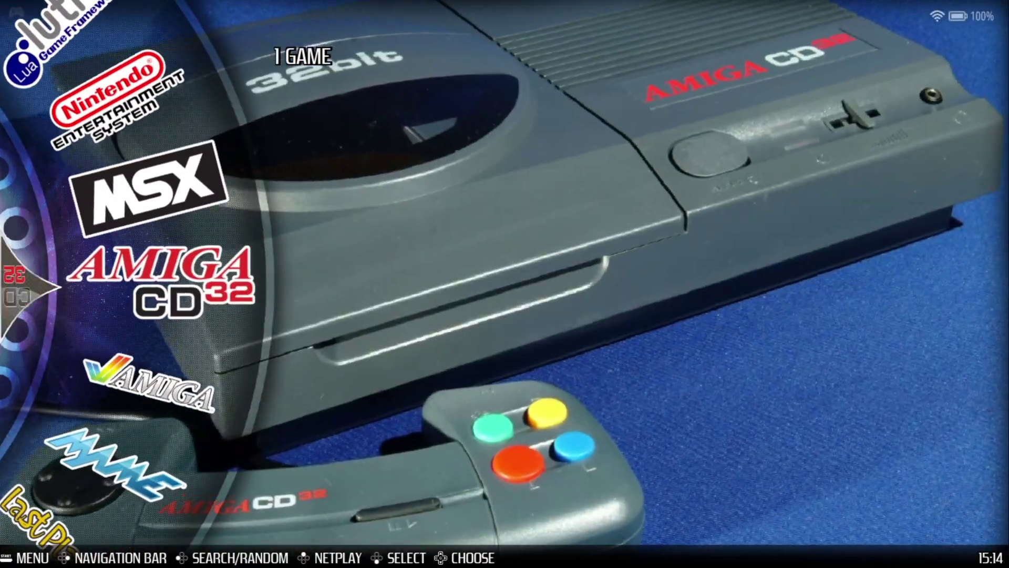
Open the Scraper from the main menu
key("Return")
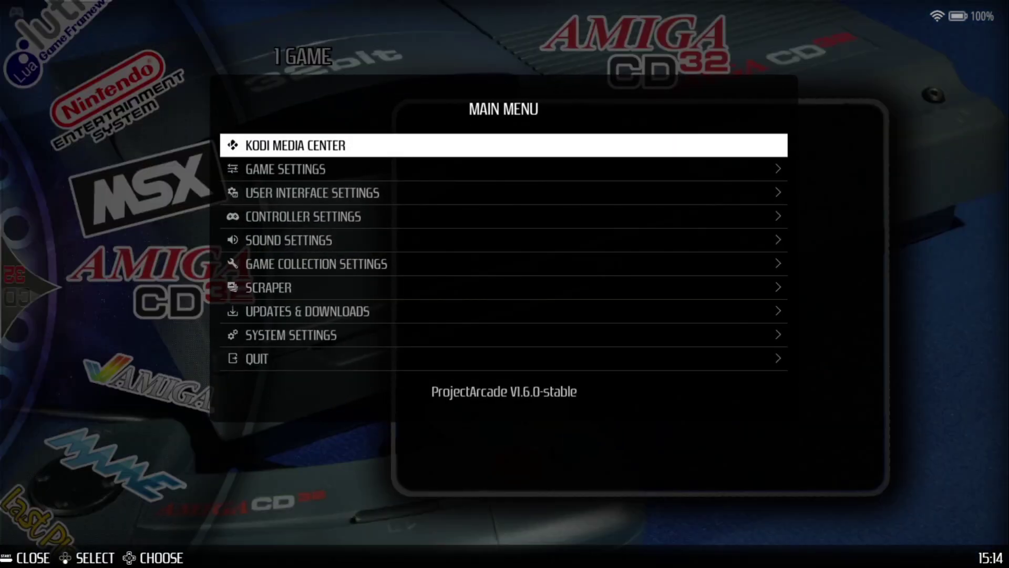
key("Down")
key("Down")
key("Down")
key("Down")
key("Down")
key("Down")
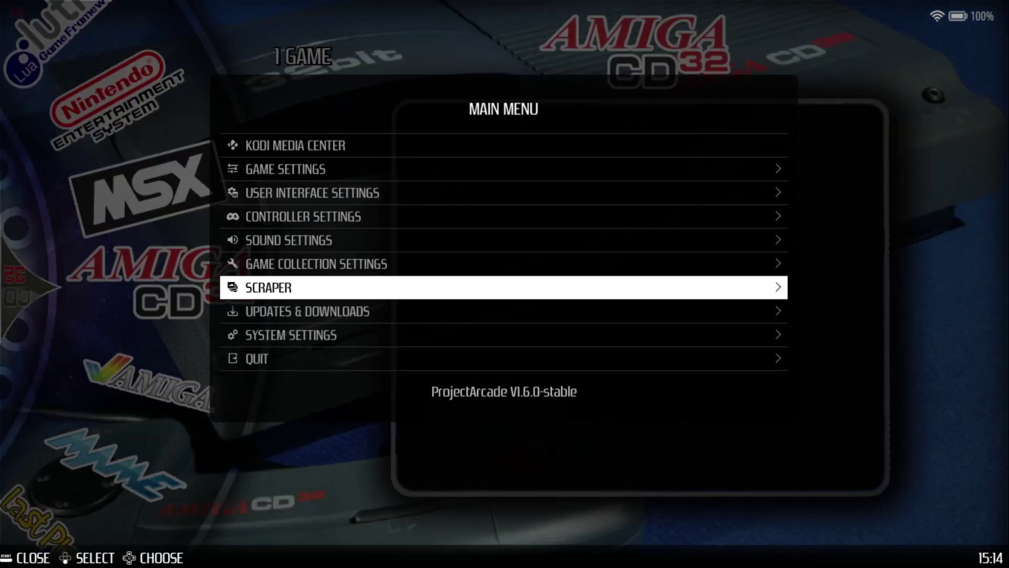
key("Return")
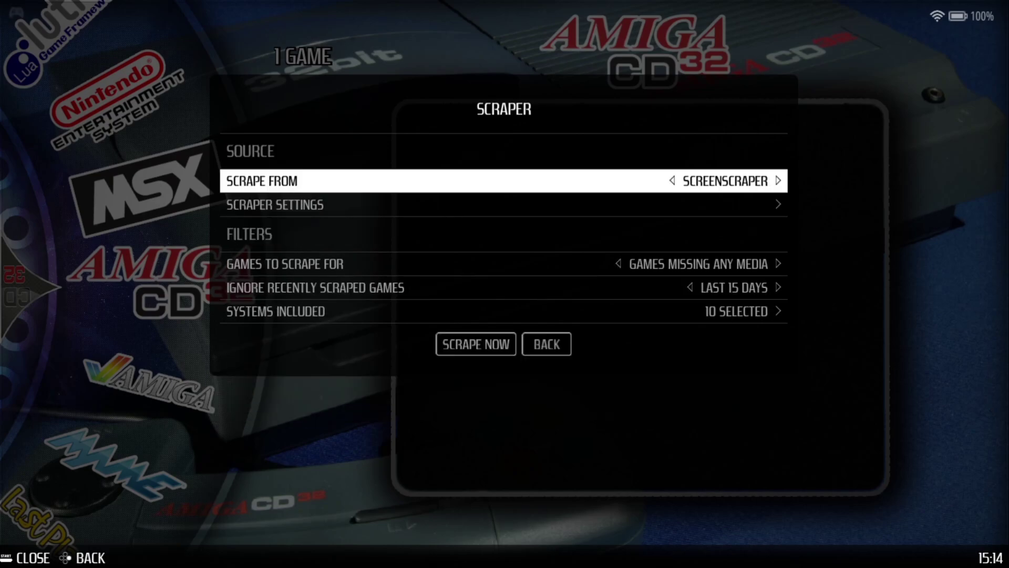
Keep ScreenScraper as the source, examine the scraper settings down to the account username and password fields, and return to the Scraper
key("Return")
key("Return")
key("Down")
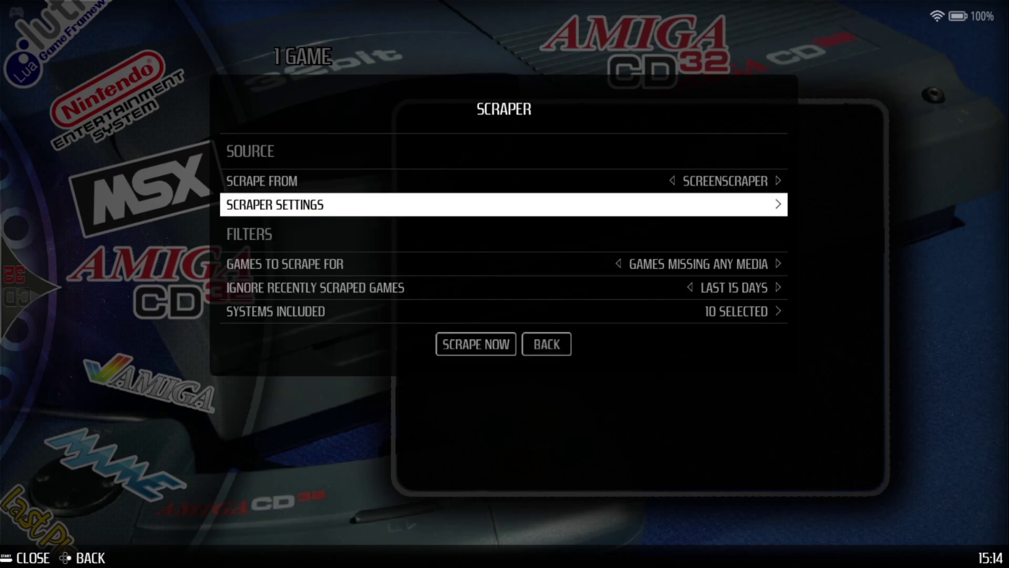
key("Return")
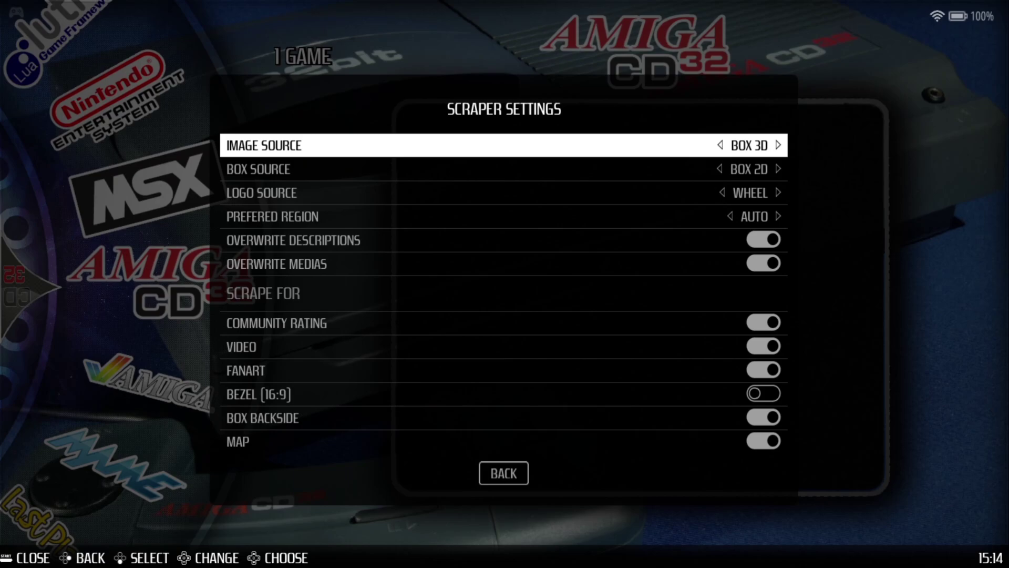
key("Up")
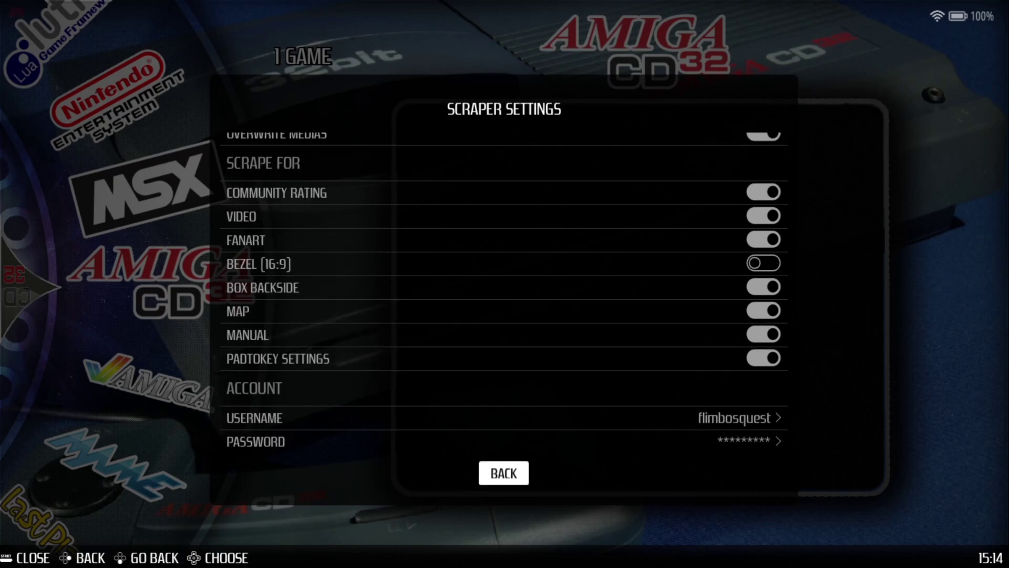
key("Up")
key("Up")
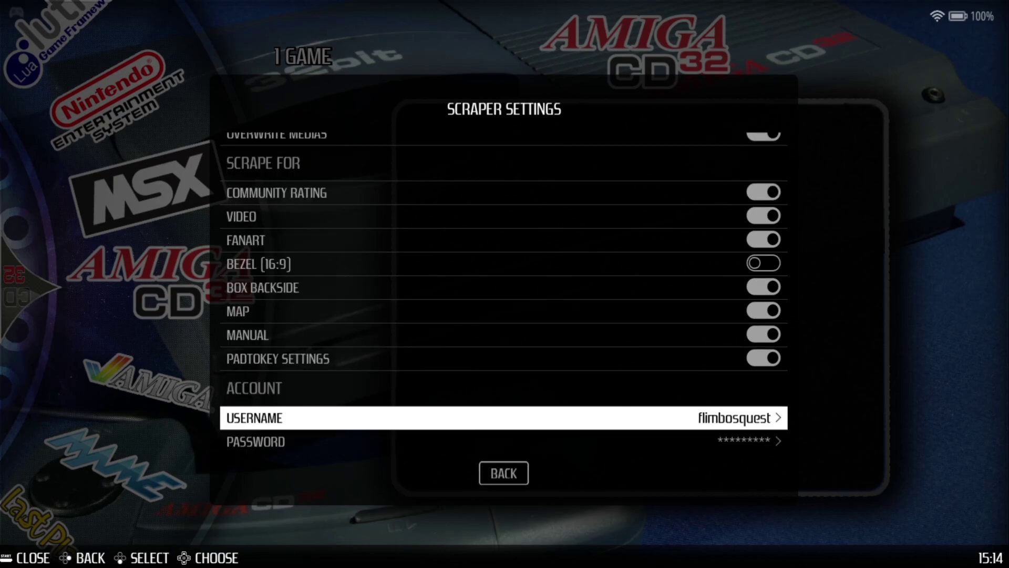
key("Down")
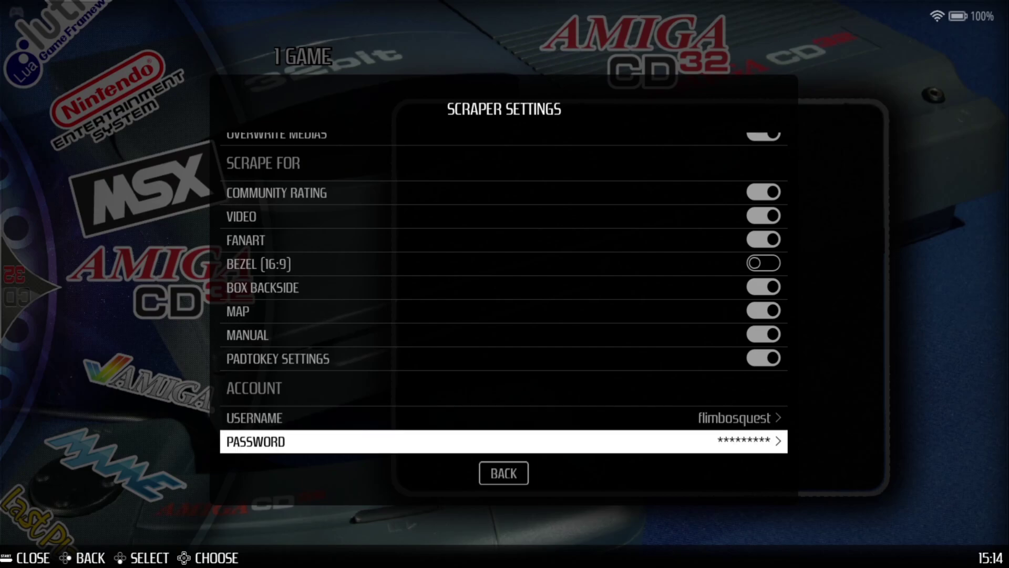
key("Down")
key("Return")
Open the list of systems included in the scrape and deselect all of them
key("Down")
key("Down")
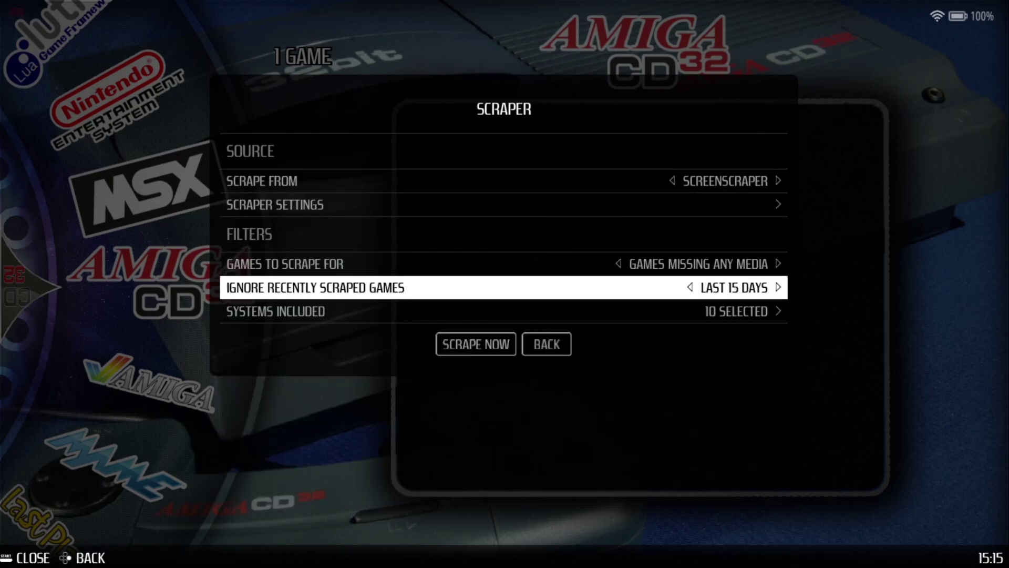
key("Down")
key("Return")
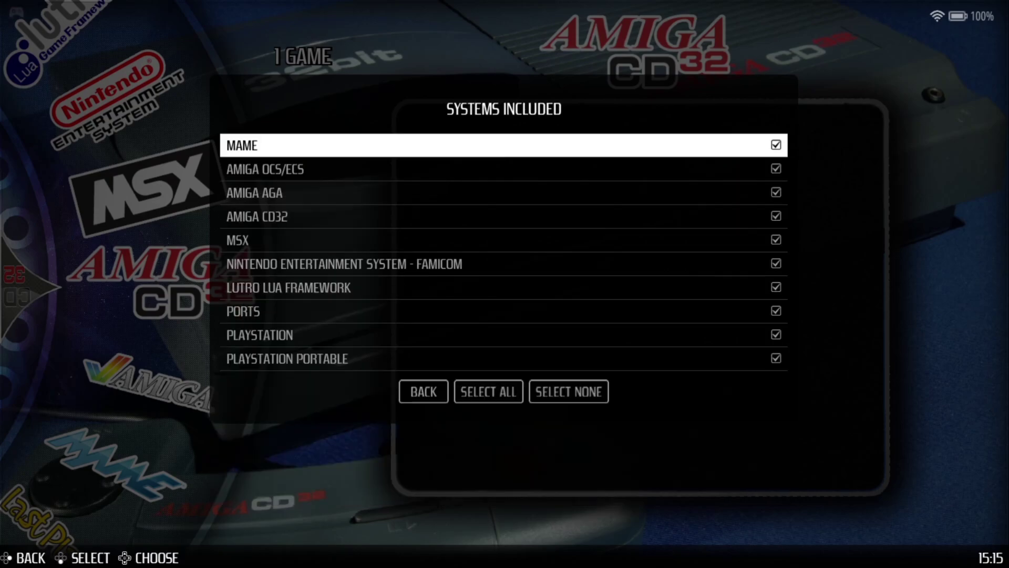
key("Up")
key("Up")
key("Down")
key("Down")
key("Up")
key("Up")
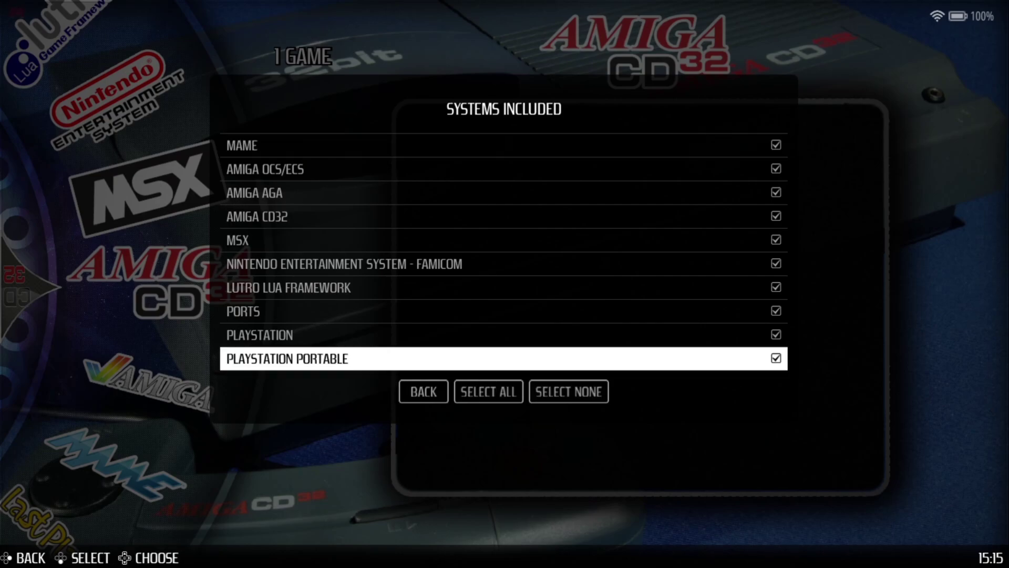
key("Down")
key("Return")
key("Left")
key("Down")
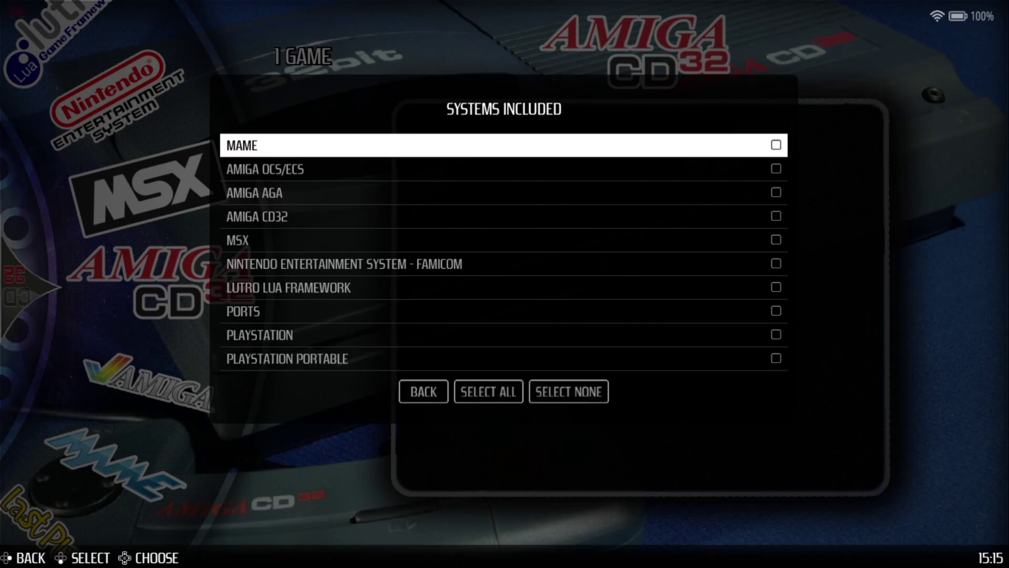
Include Amiga OCS/ECS, Amiga AGA and Amiga CD32 in the scrape
key("Down")
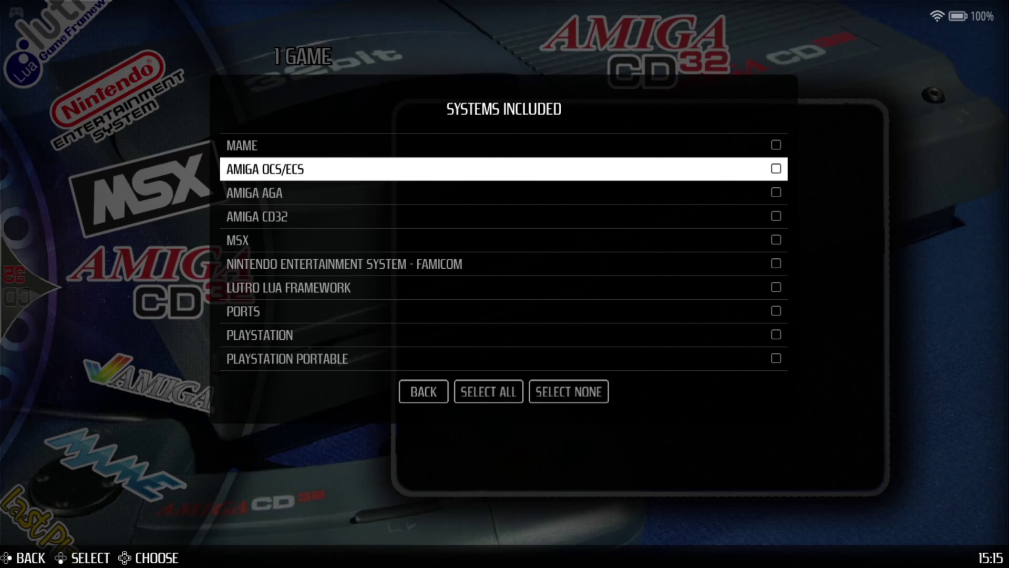
key("Down")
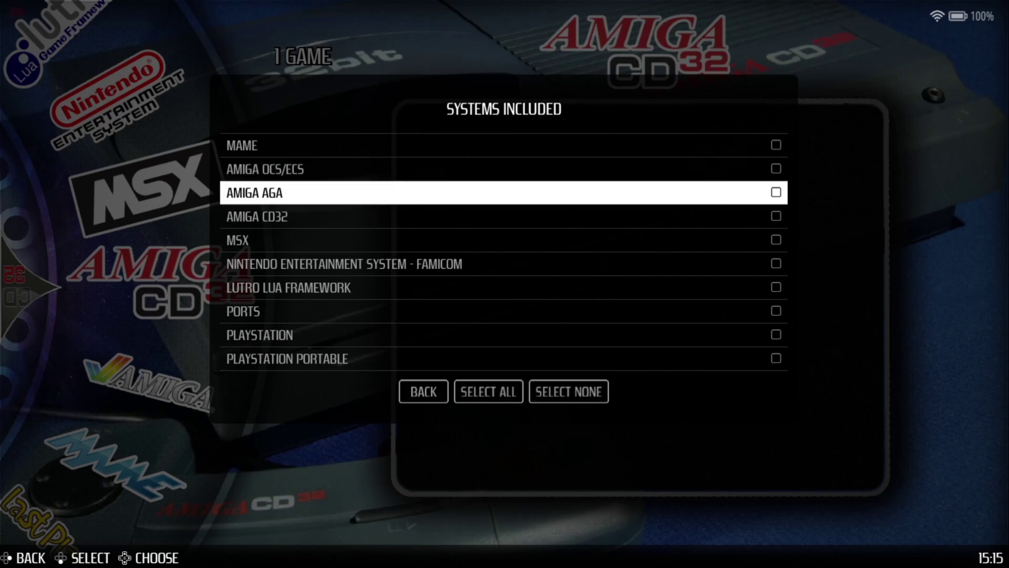
key("Up")
key("Return")
key("Down")
key("Return")
key("Down")
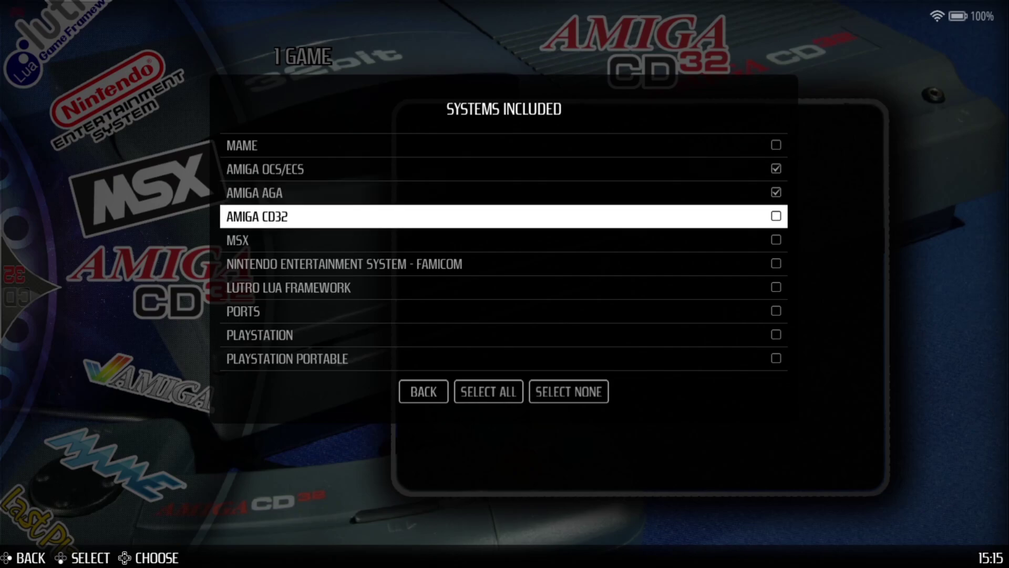
key("Return")
key("Up")
key("Up")
key("Up")
key("Up")
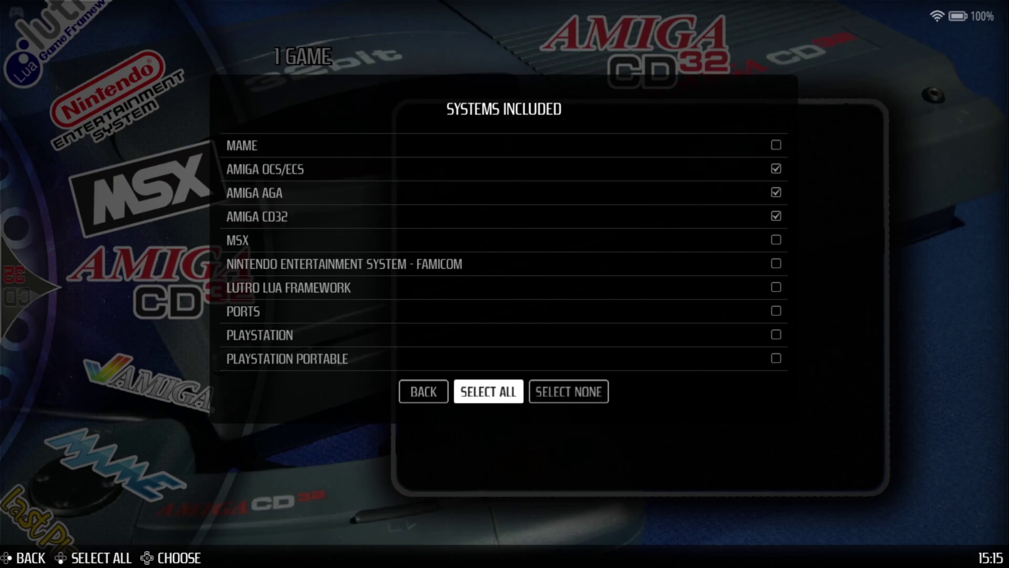
Return to the Scraper and start scraping the selected systems for games missing any media
key("Escape")
key("Down")
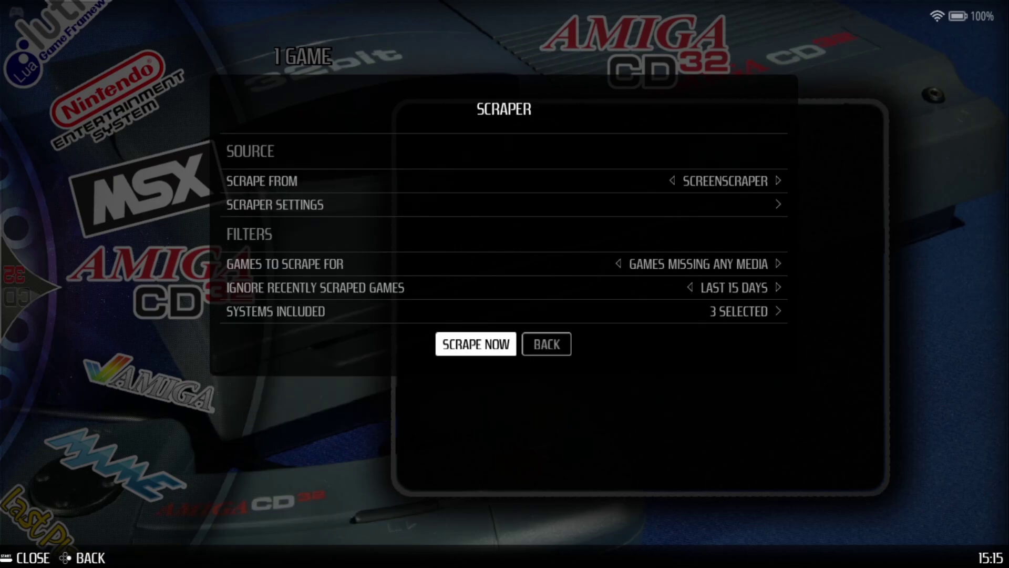
key("Return")
Update the gamelists from the game settings and confirm the update
key("Up")
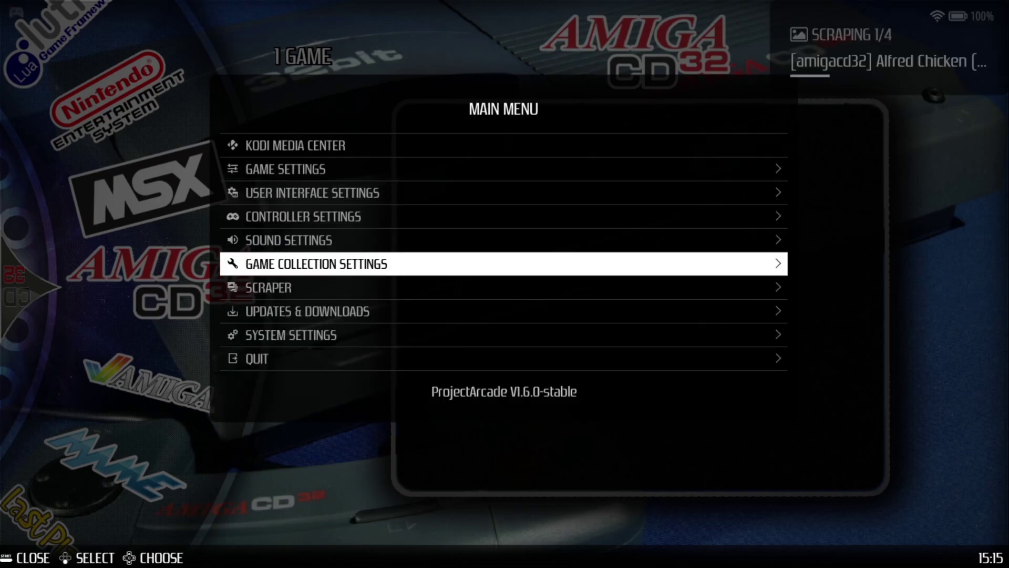
key("Up")
key("Up")
key("Up")
key("Up")
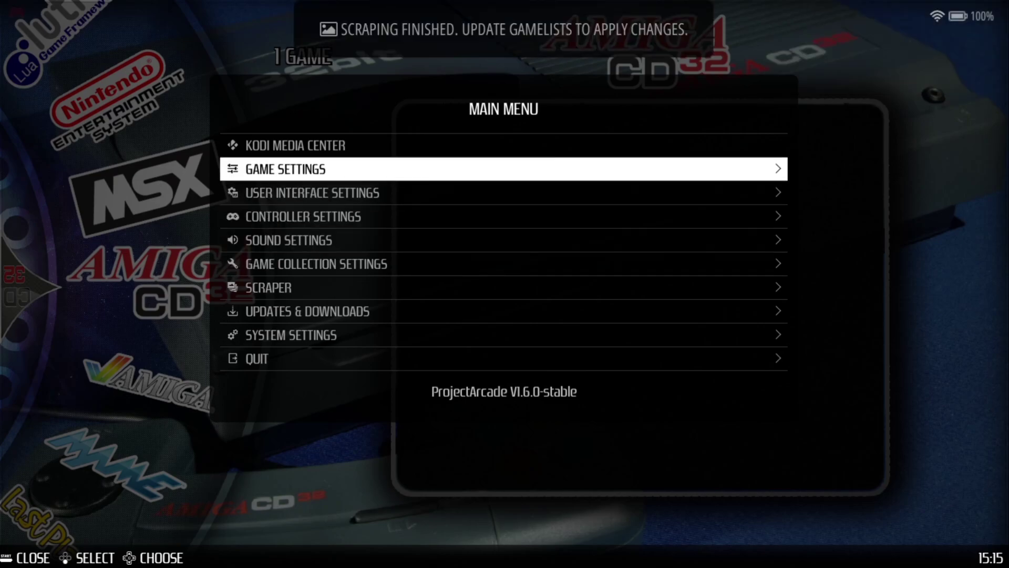
key("Return")
key("Return")
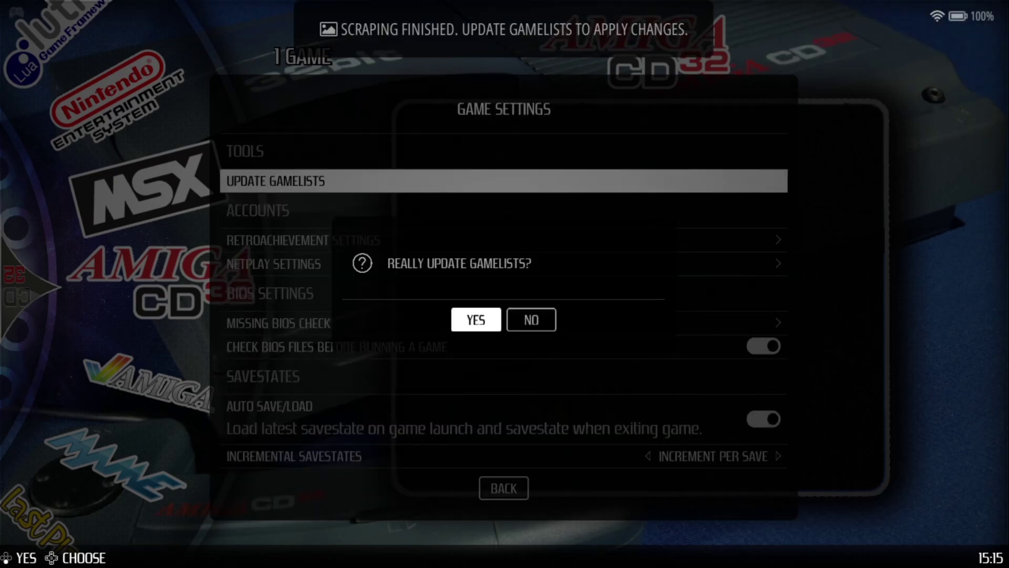
key("Return")
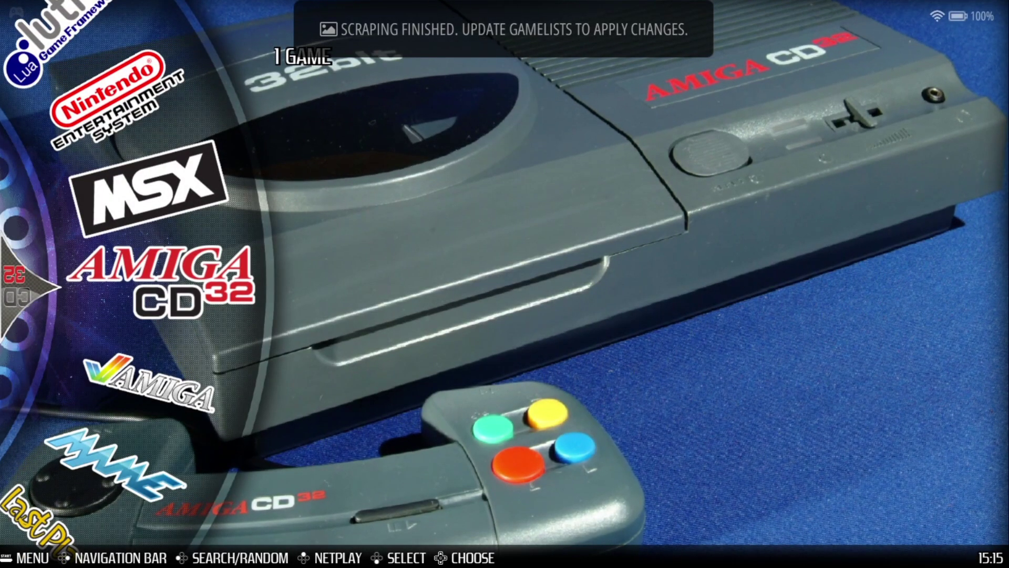
Examine the scraped artwork and details of Alfred Chicken on Amiga CD32 and of each game in the Amiga list
key("Return")
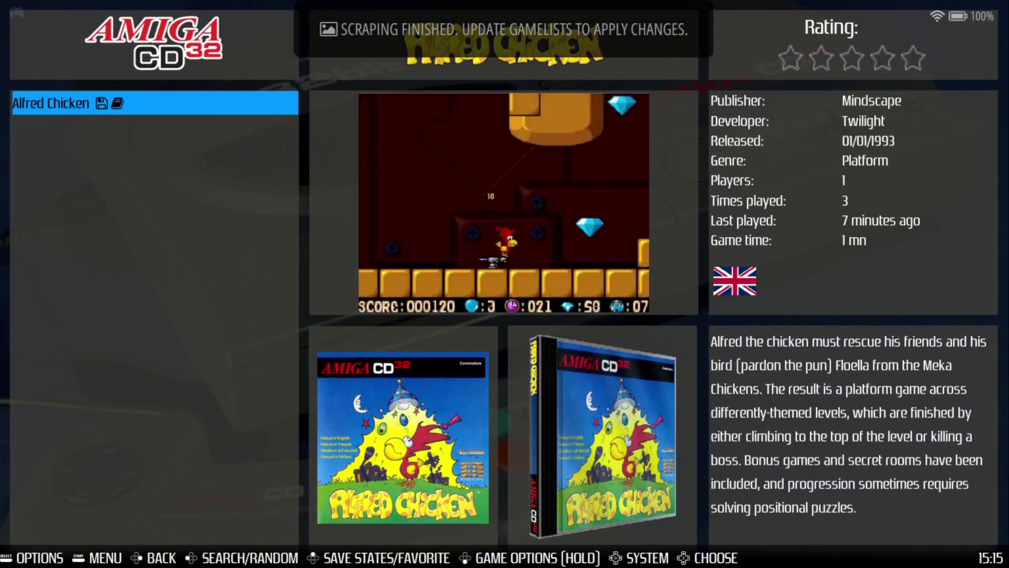
key("Escape")
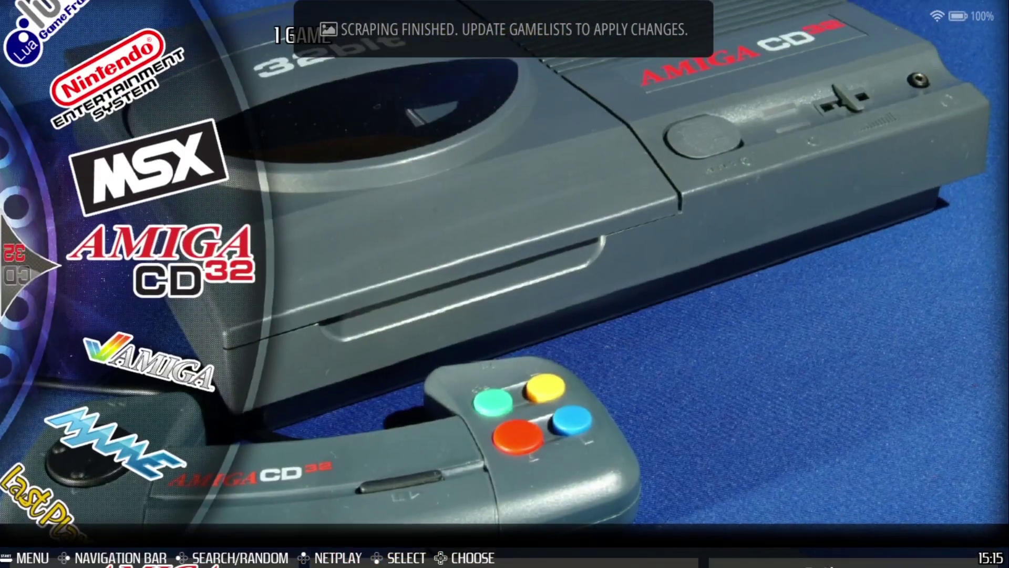
key("Up")
key("Down")
key("Down")
key("Return")
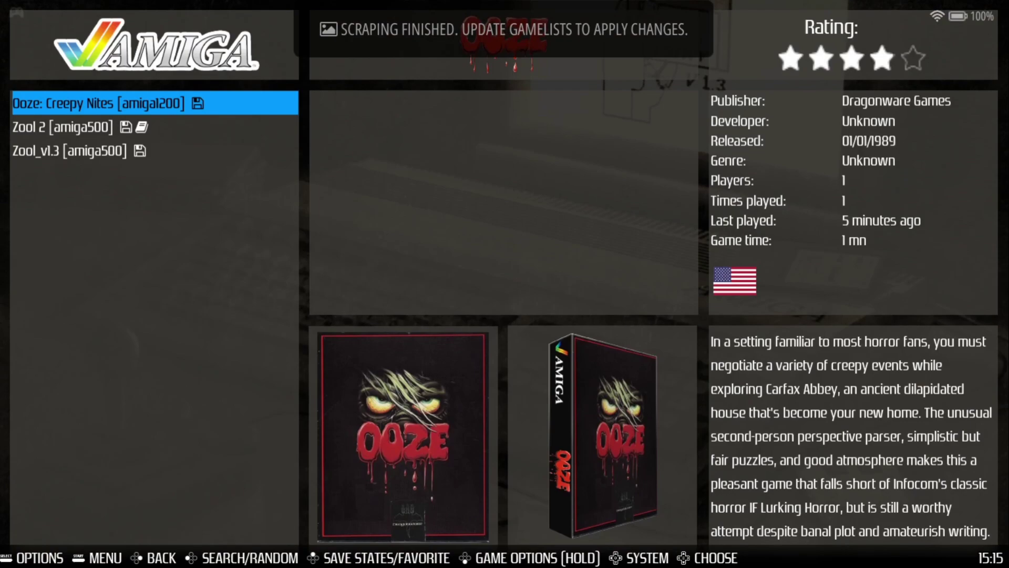
key("Down")
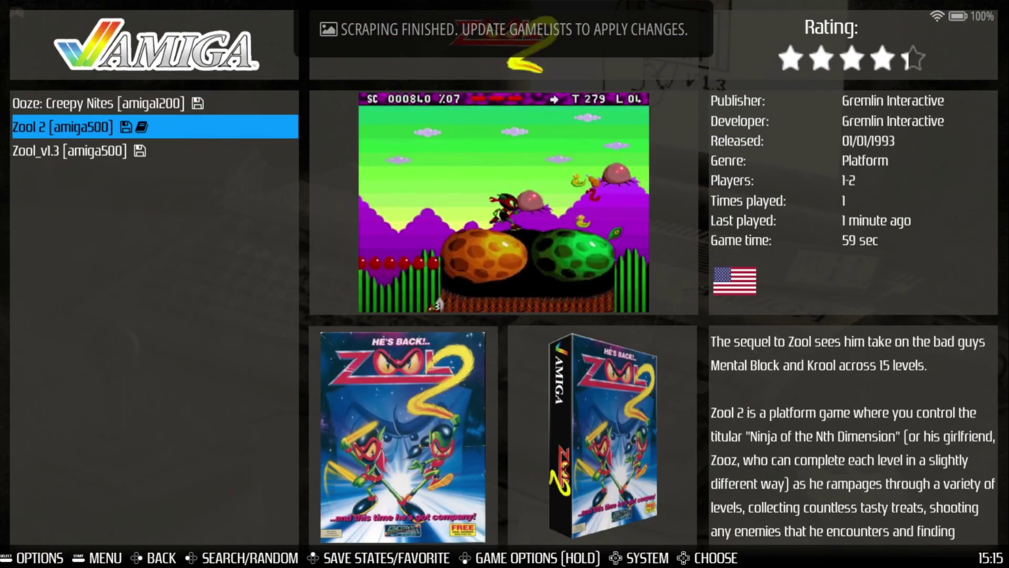
key("Down")
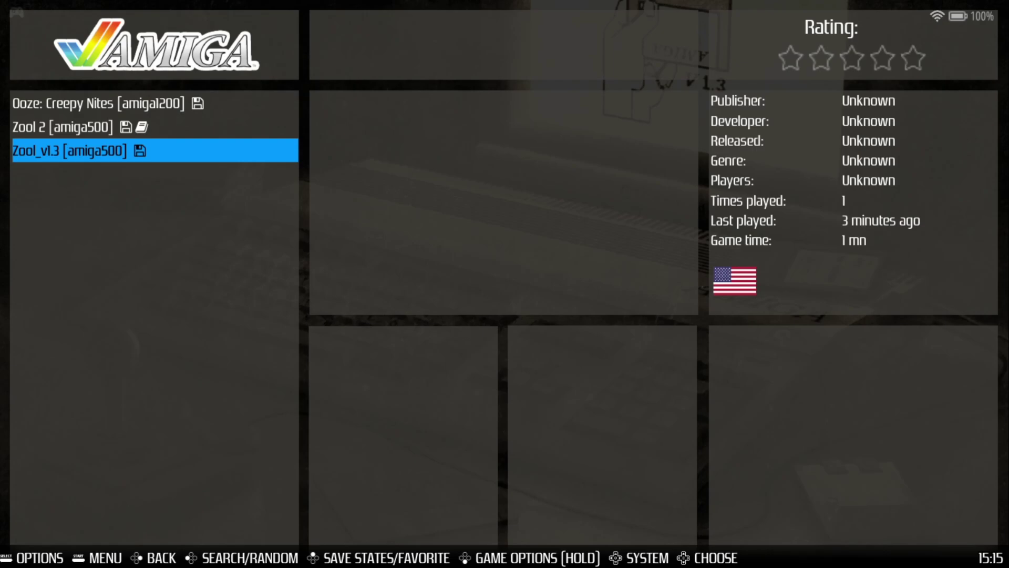
Quit EmulationStation from the main menu and confirm, returning to the Windows desktop
key("Return")
key("Up")
key("Up")
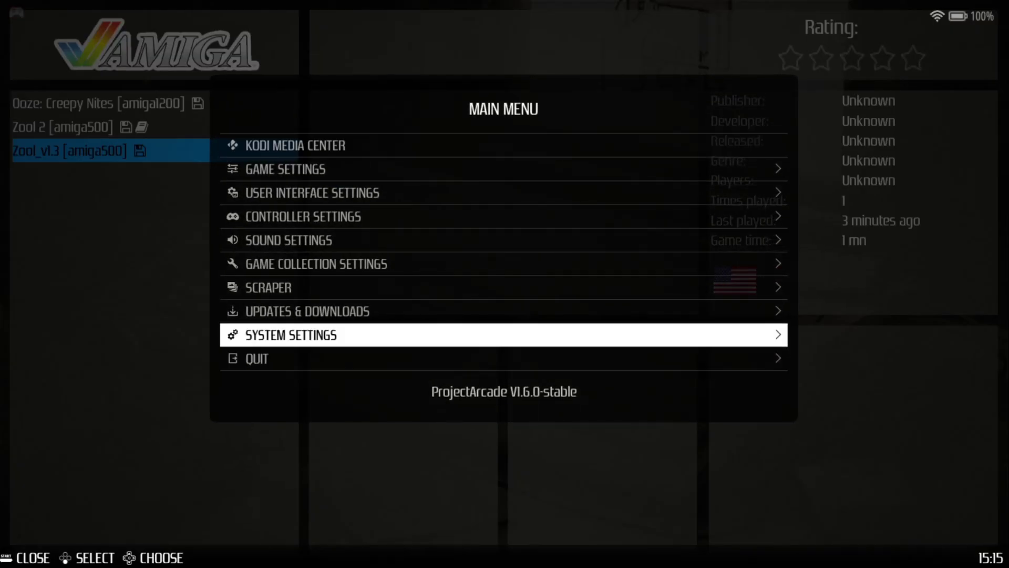
key("Down")
key("Return")
key("Down")
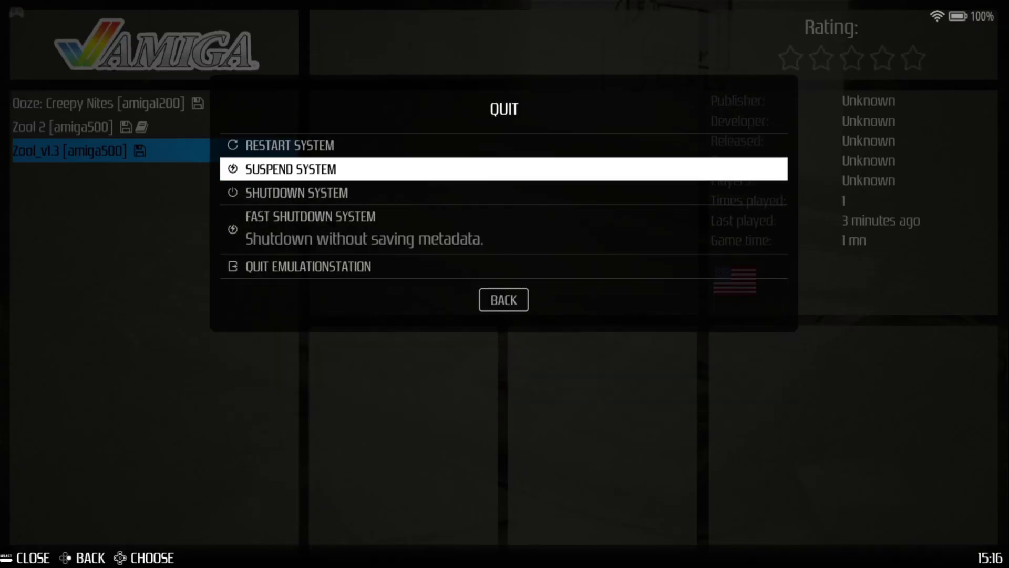
key("Down")
key("Down")
key("Down")
key("Return")
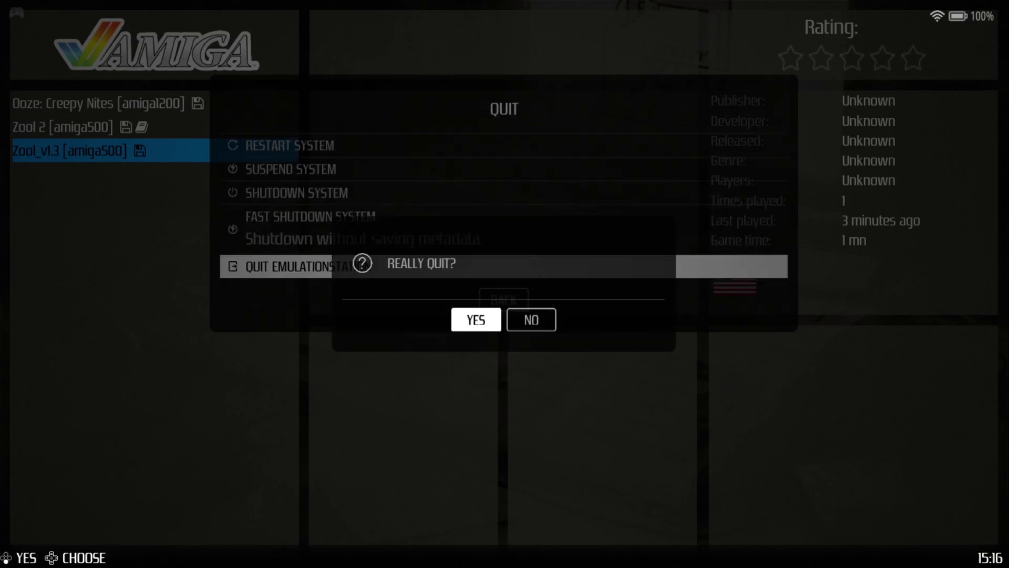
key("Escape")
key("Return")
key("Return")
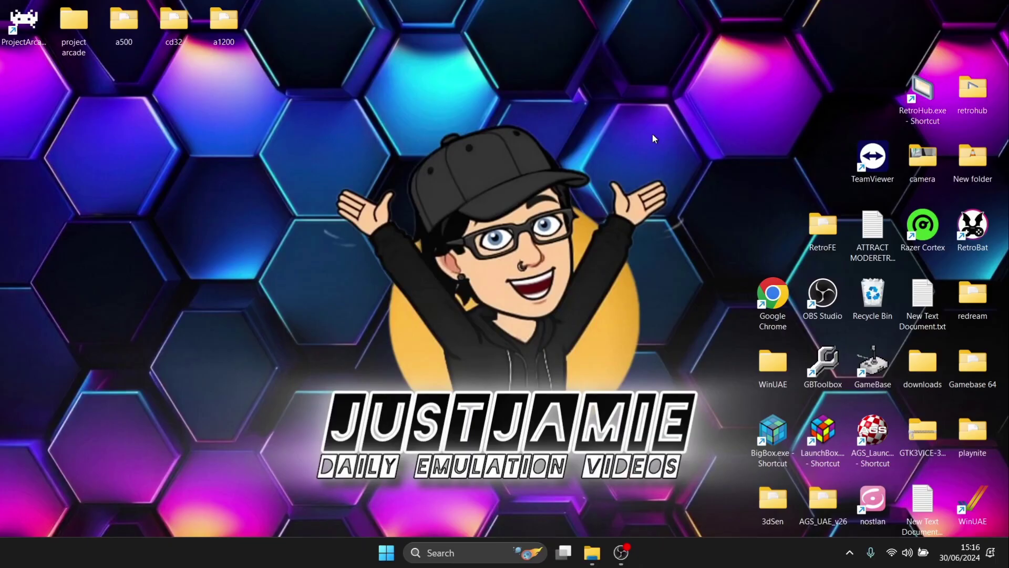
Open the amiga500 folder inside ProjectArcade's roms folder, starting from the project arcade folder on the desktop
double_click(73, 24)
double_click(223, 122)
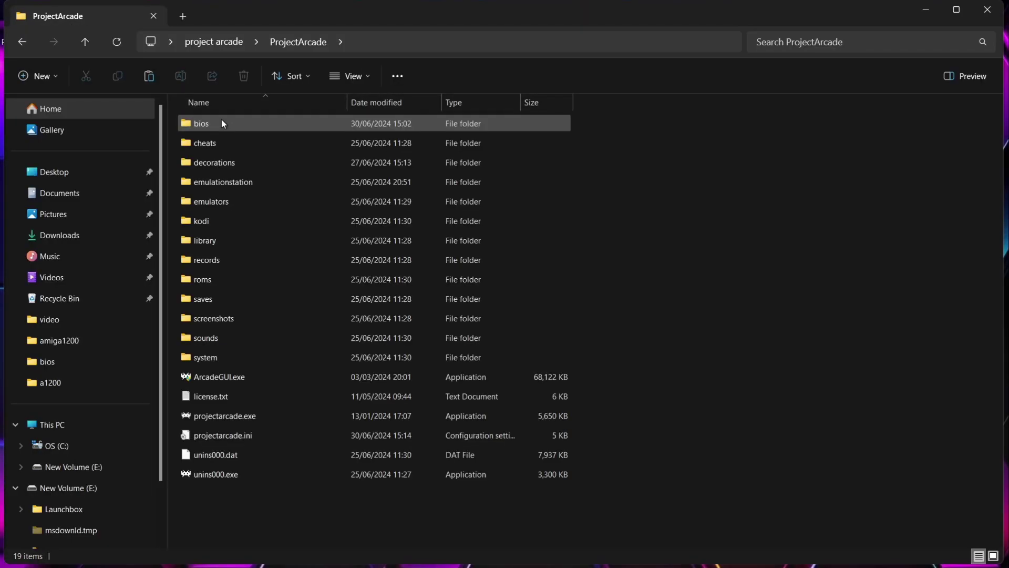
double_click(215, 279)
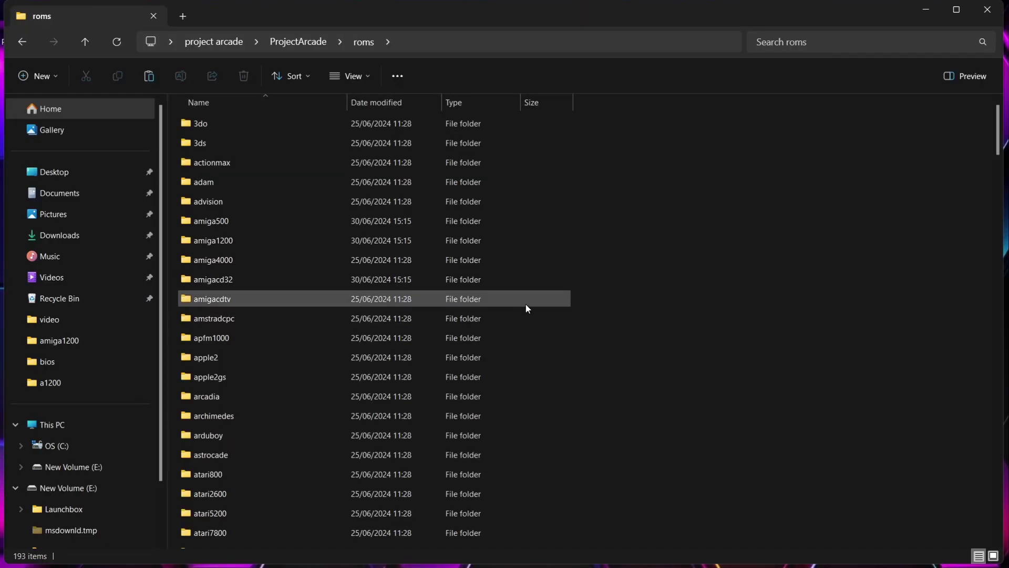
double_click(226, 223)
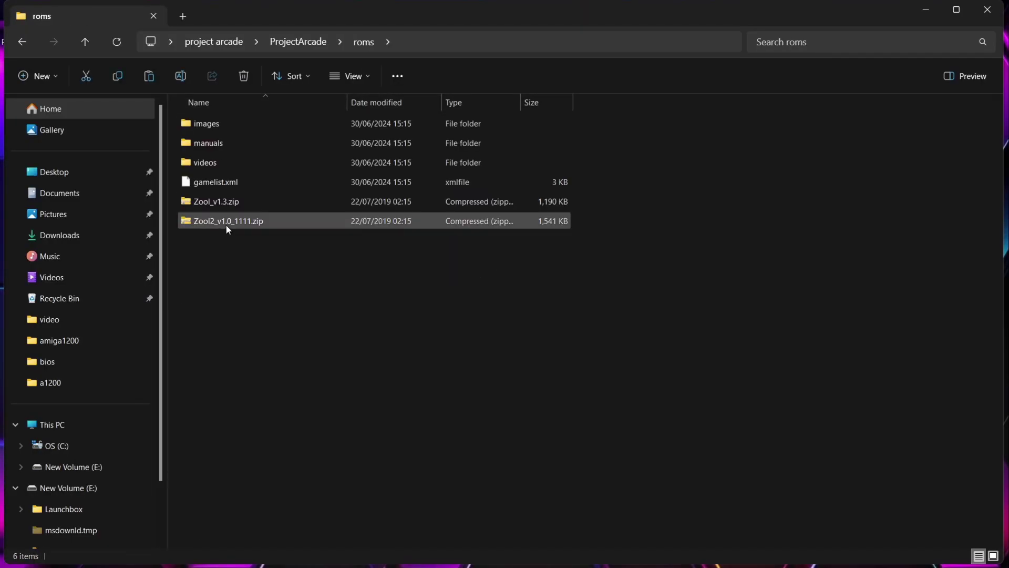
Rename Zool_v1.3.zip in the amiga500 folder to Zool.zip
left_click(216, 203)
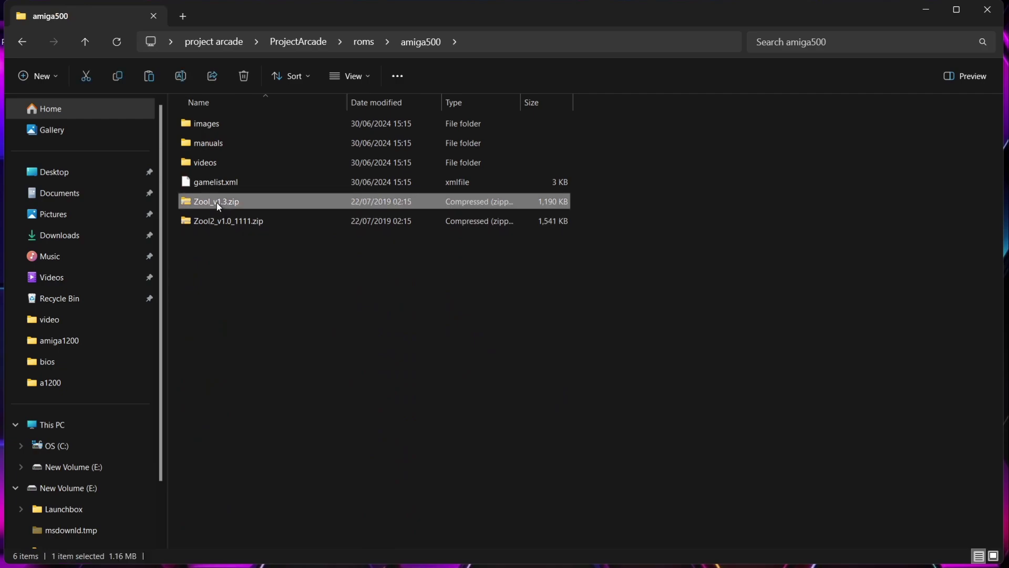
right_click(216, 203)
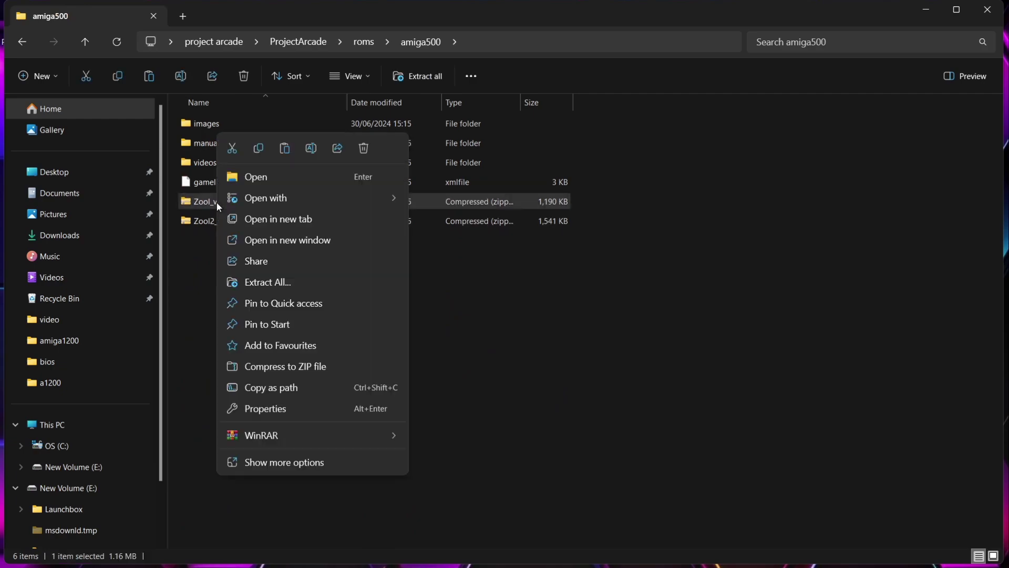
left_click(273, 460)
left_click(269, 539)
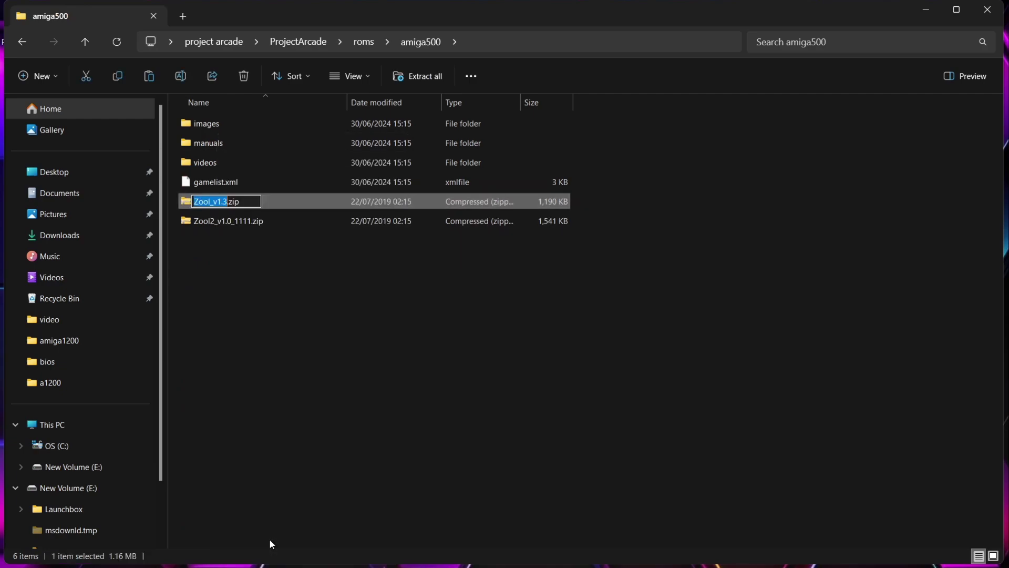
key("Right")
key("BackSpace")
key("BackSpace")
key("BackSpace")
key("BackSpace")
key("BackSpace")
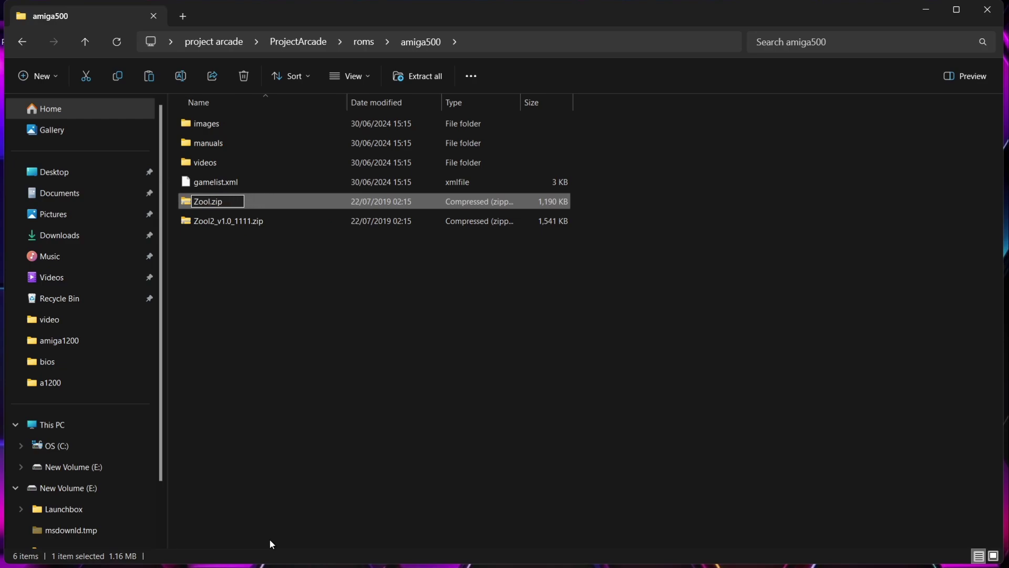
key("Return")
left_click(609, 403)
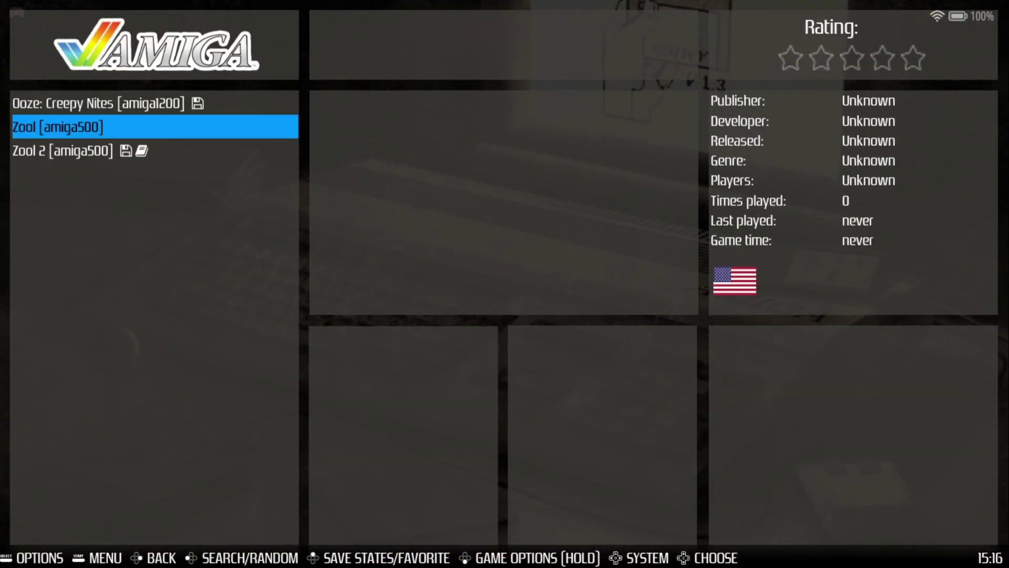
Scrape Zool individually from its game options and accept the ScreenScraper match Zool - Ninja of the 'Nth' Dimension
key("x")
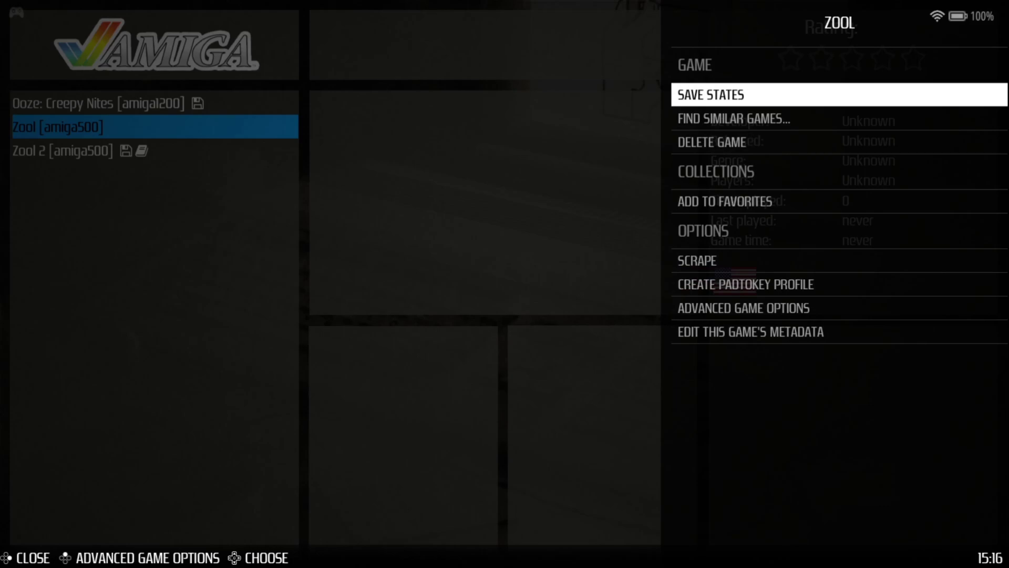
key("Down")
key("Down")
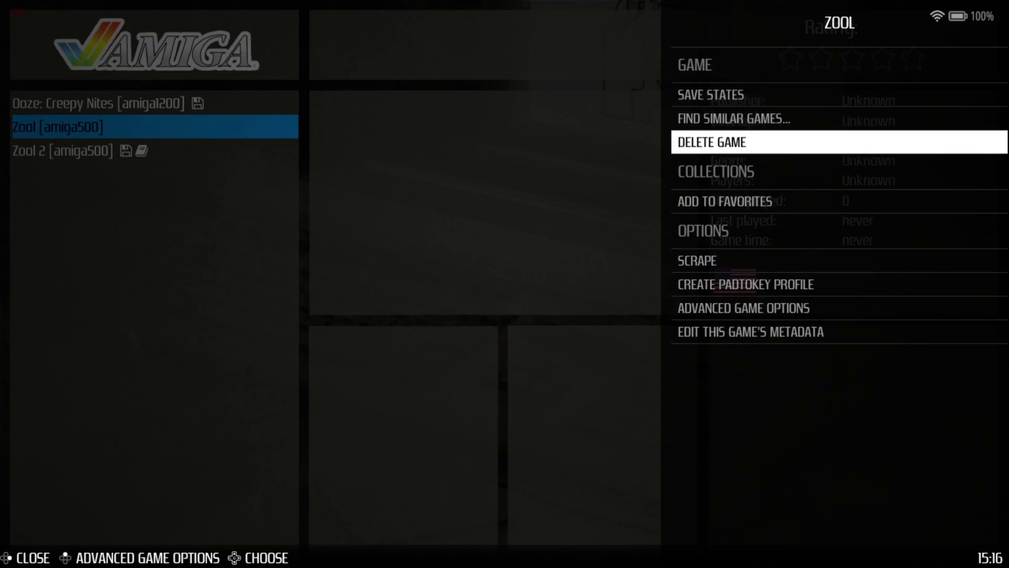
key("Down")
key("Down")
key("Down")
key("Up")
key("Return")
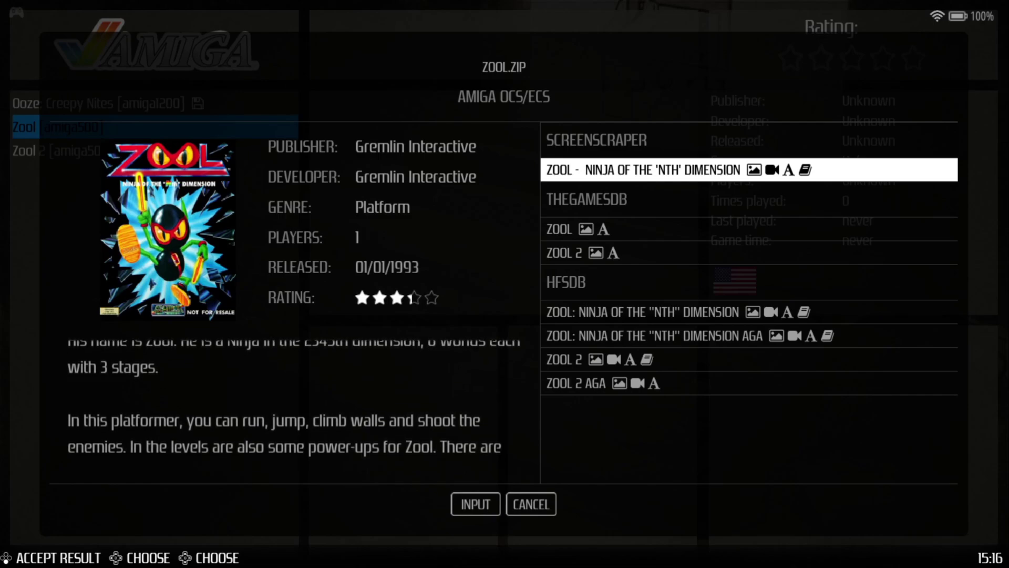
key("Return")
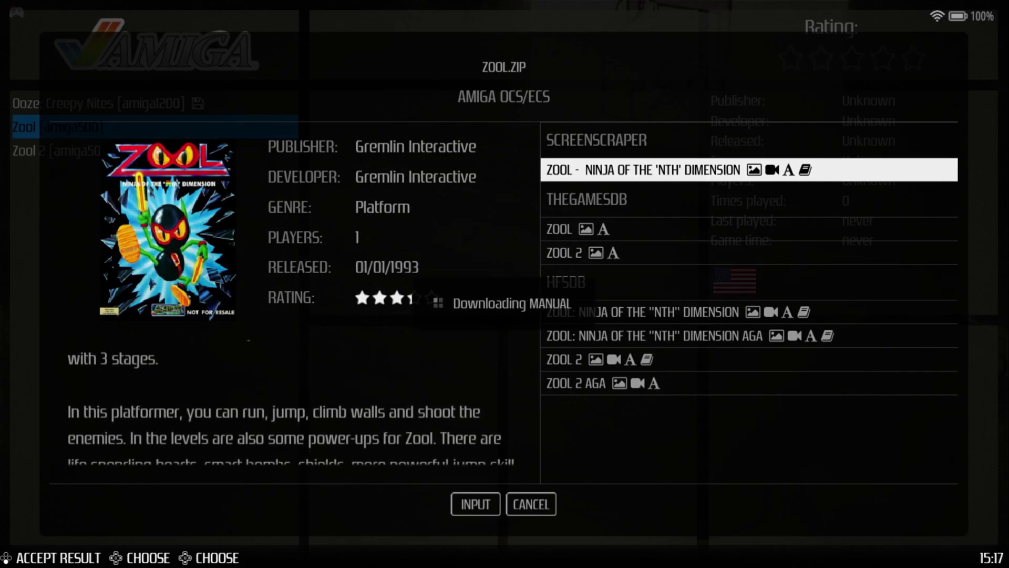